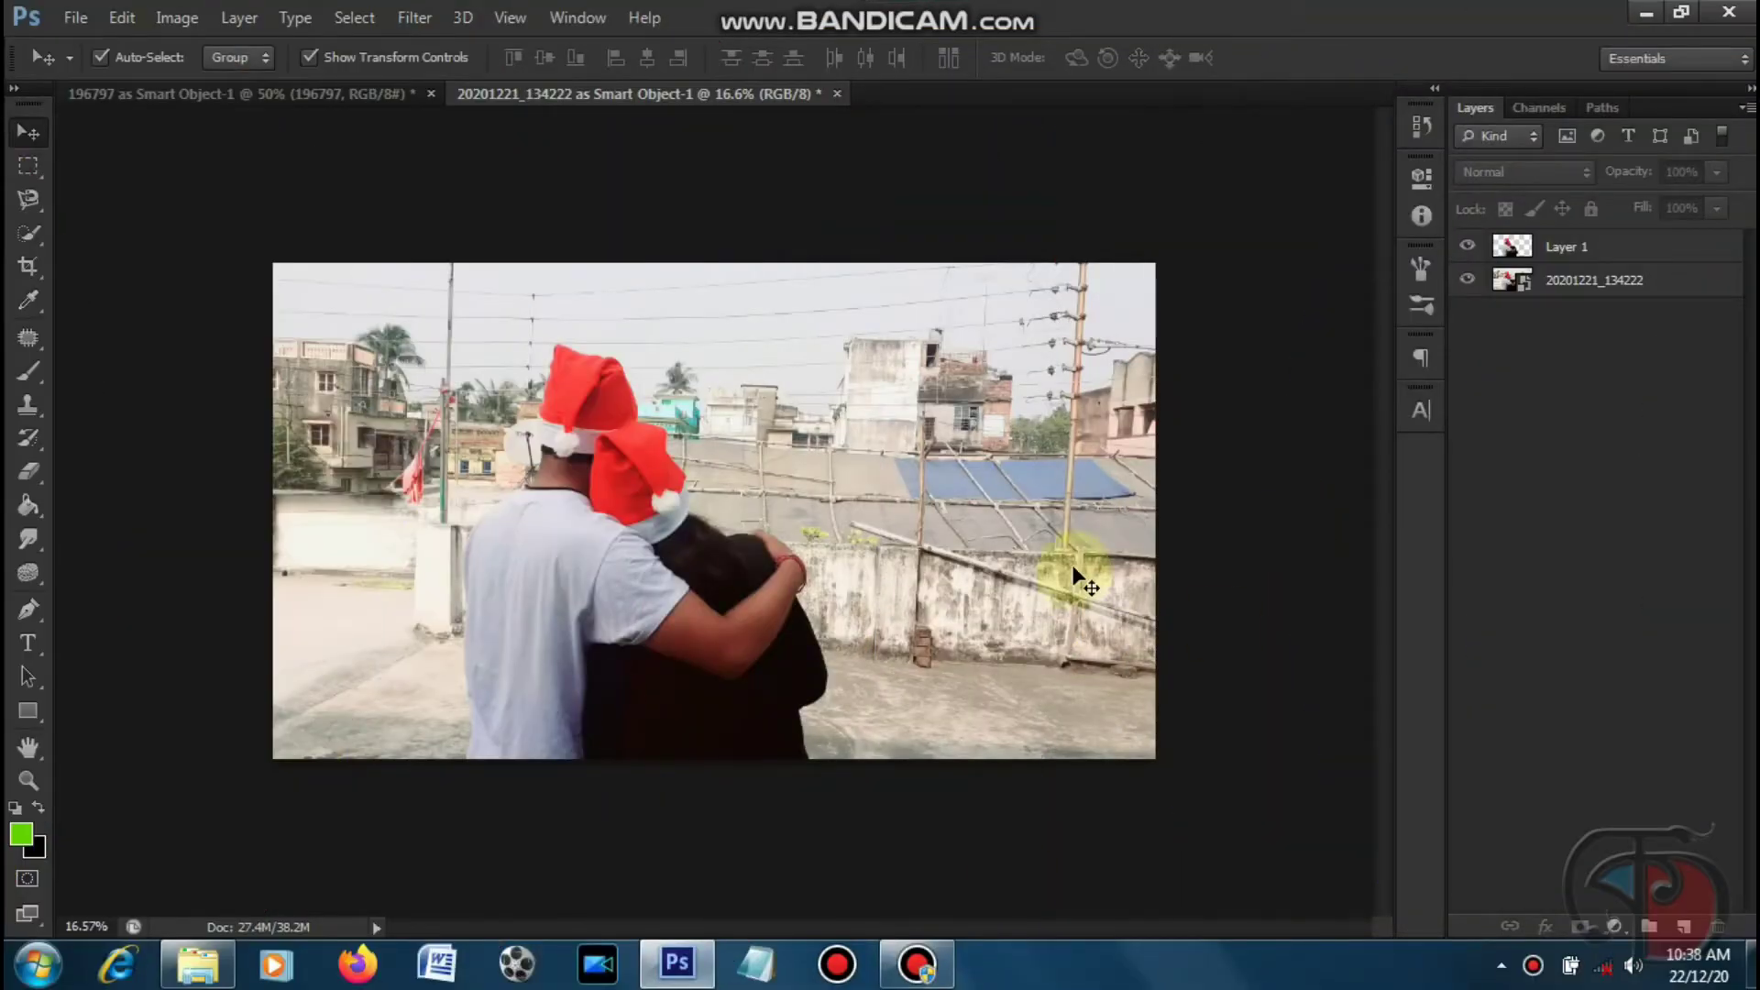
- Hide the bottom 20201221_134222 rooftop photo layer, leaving the cut-out couple on transparency
left_click(1468, 279)
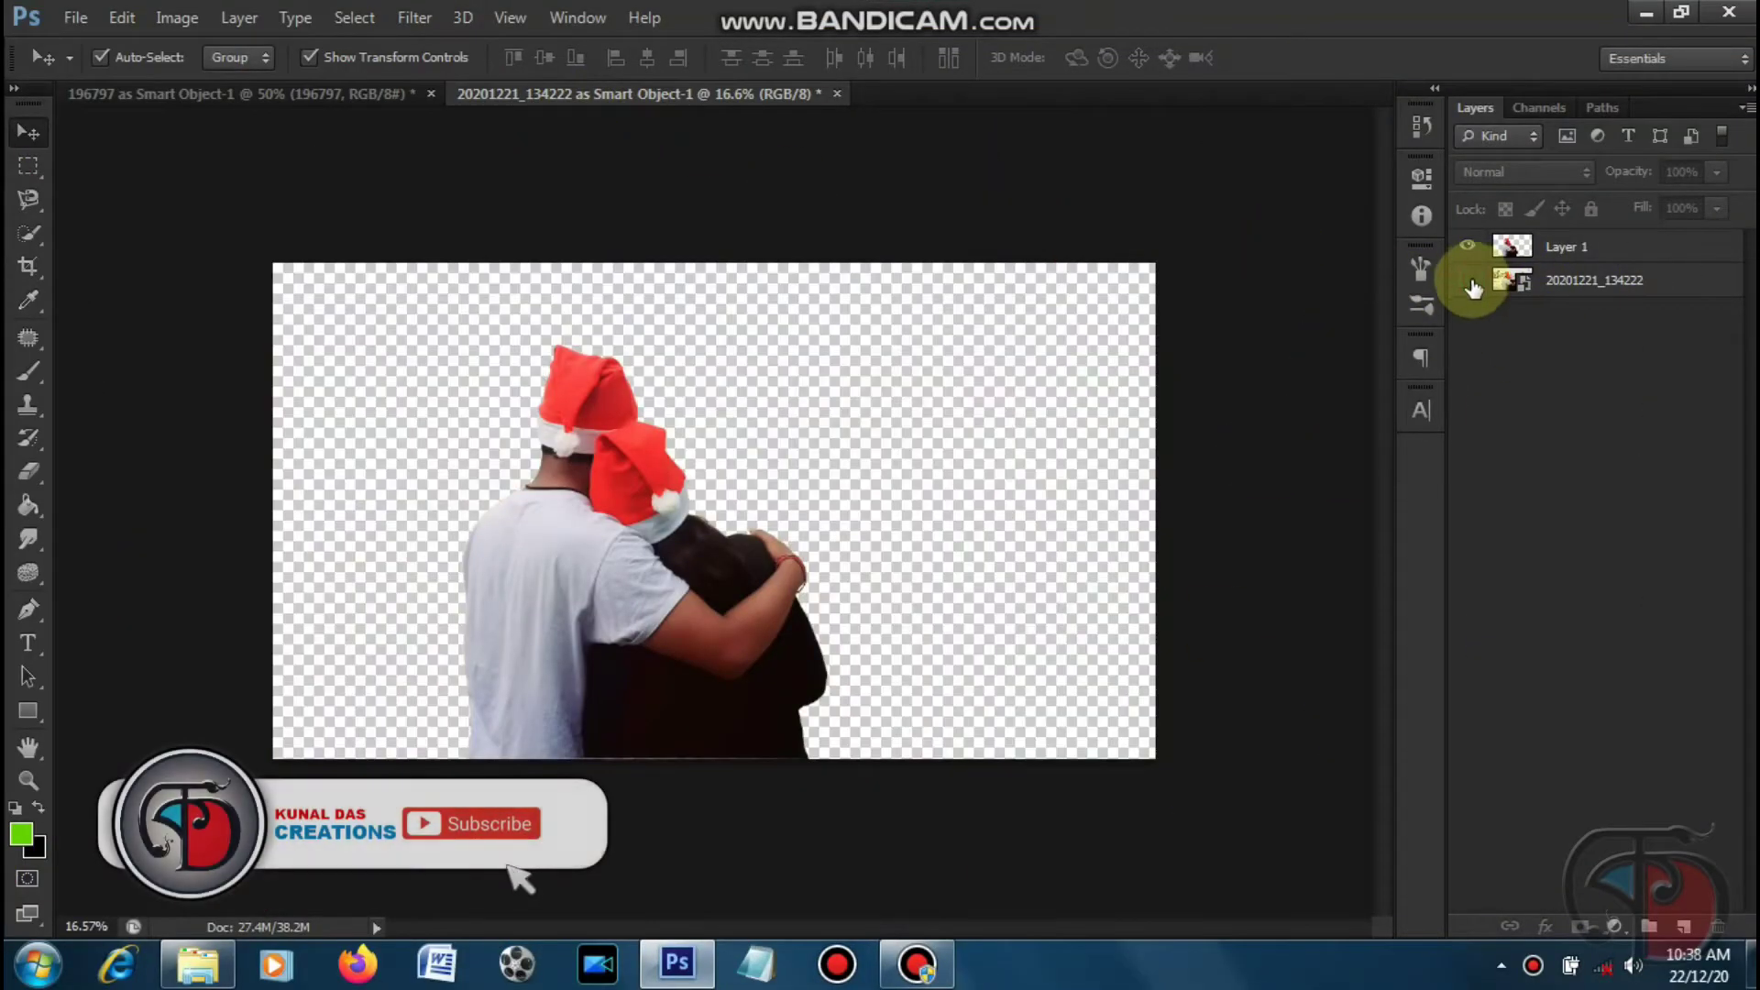
- Bring the snowy tree image in, scale it to fill the canvas, and stack it beneath Layer 1
left_click(371, 94)
mouse_move(521, 312)
left_mouse_down()
mouse_move(646, 99)
mouse_move(427, 360)
left_mouse_up()
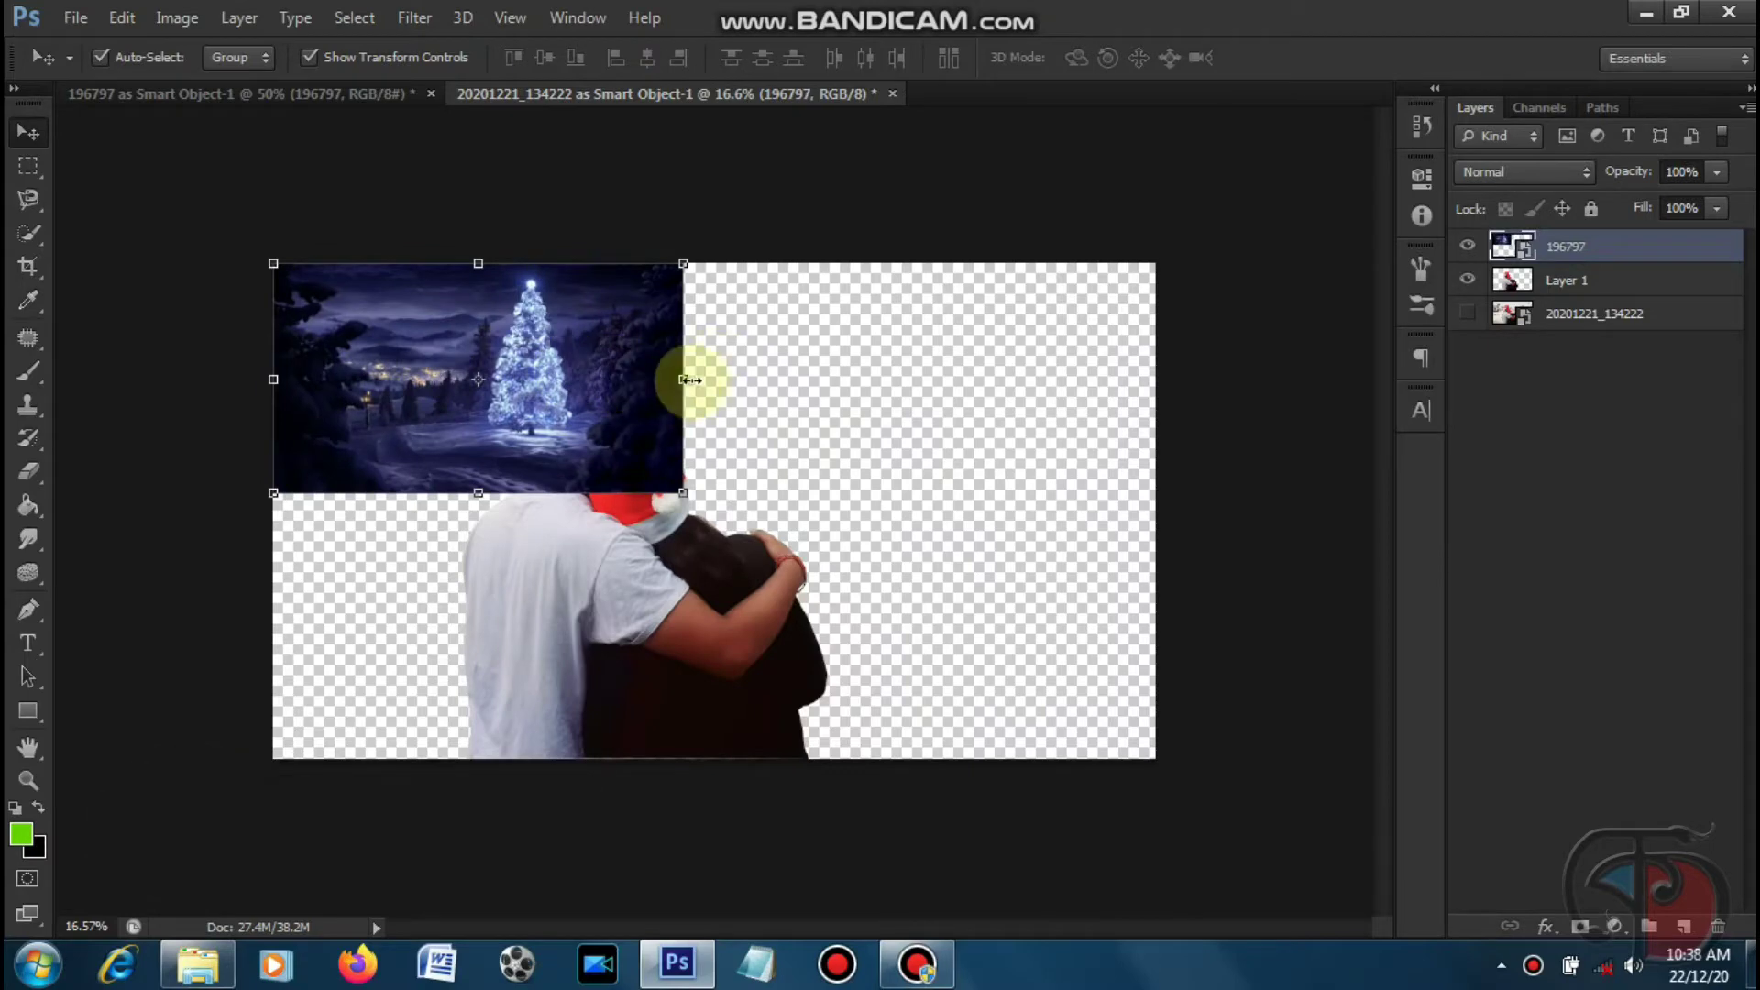
left_click_drag(682, 493, 1157, 771)
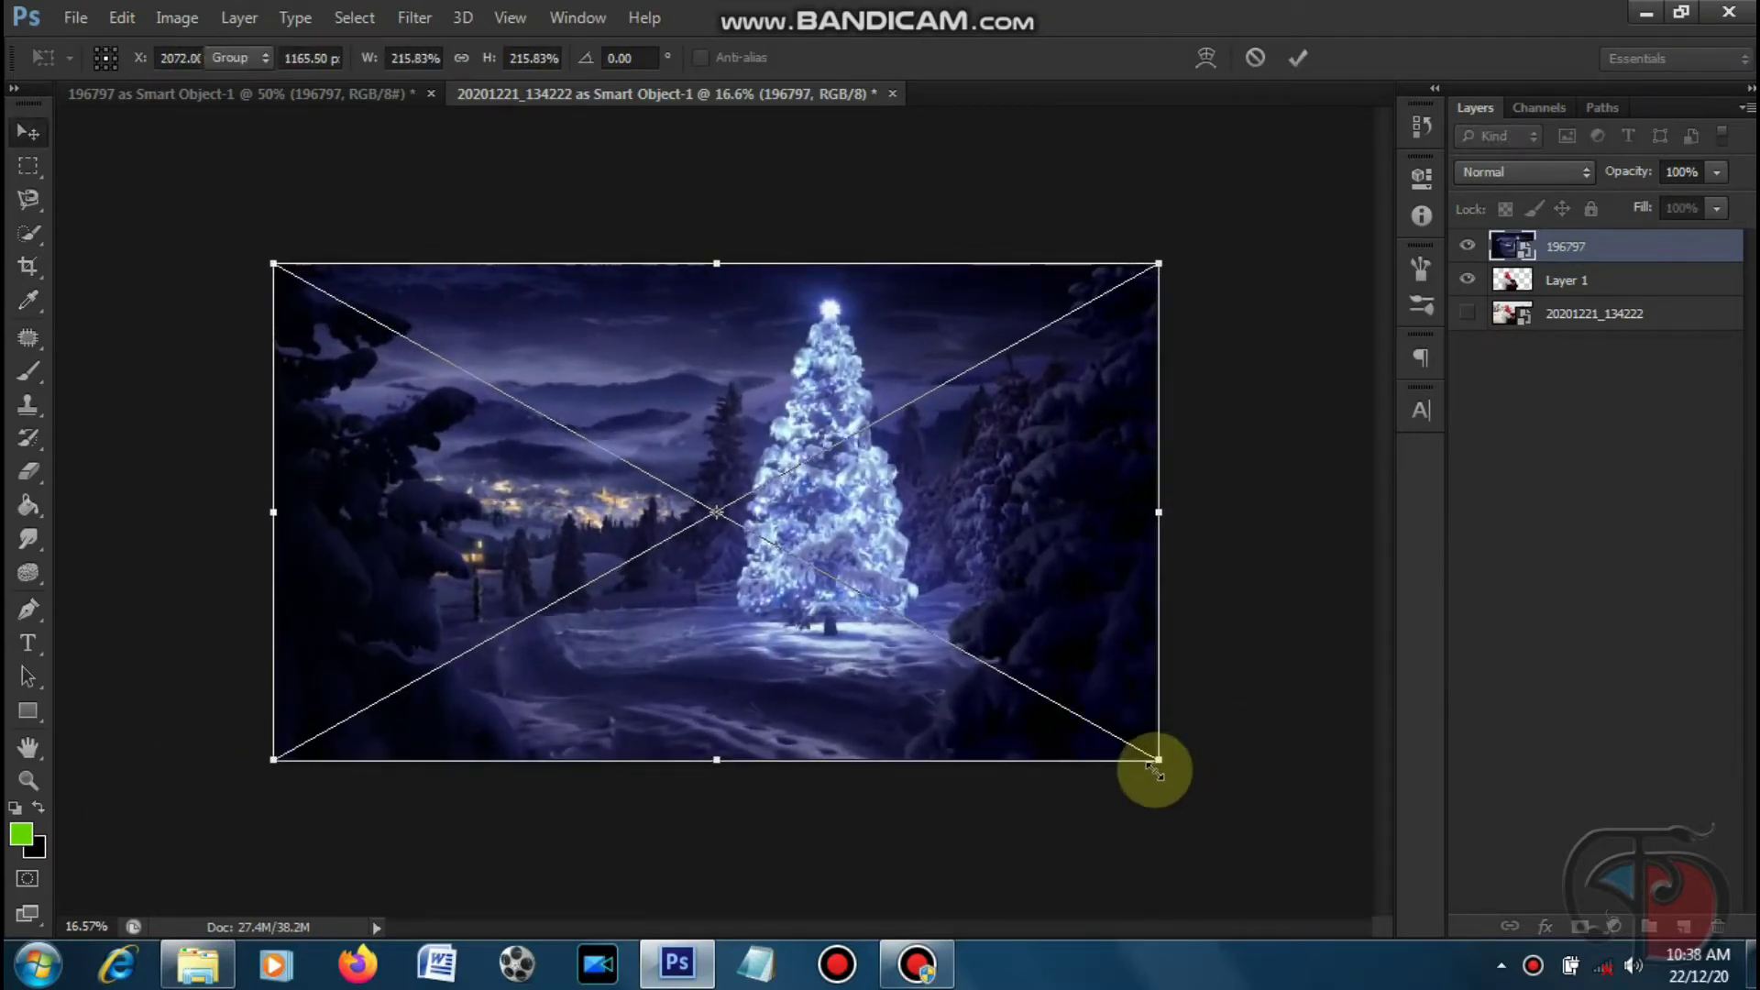
key("Return")
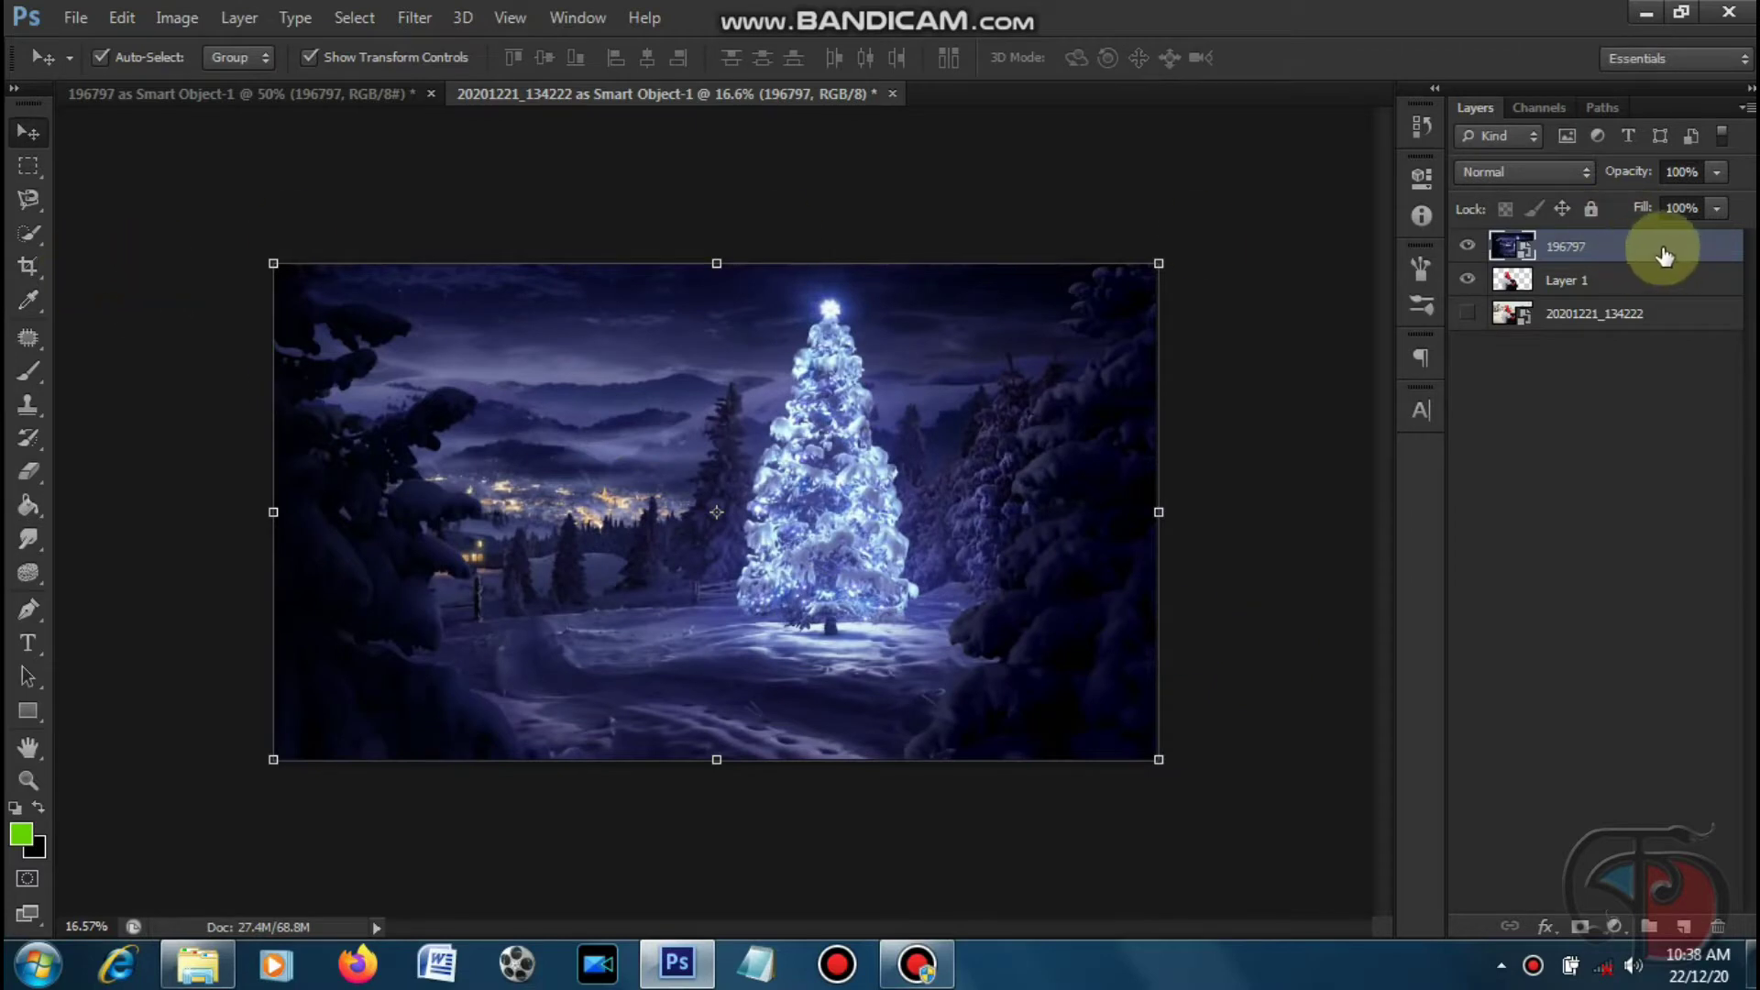
left_click_drag(1666, 256, 1661, 283)
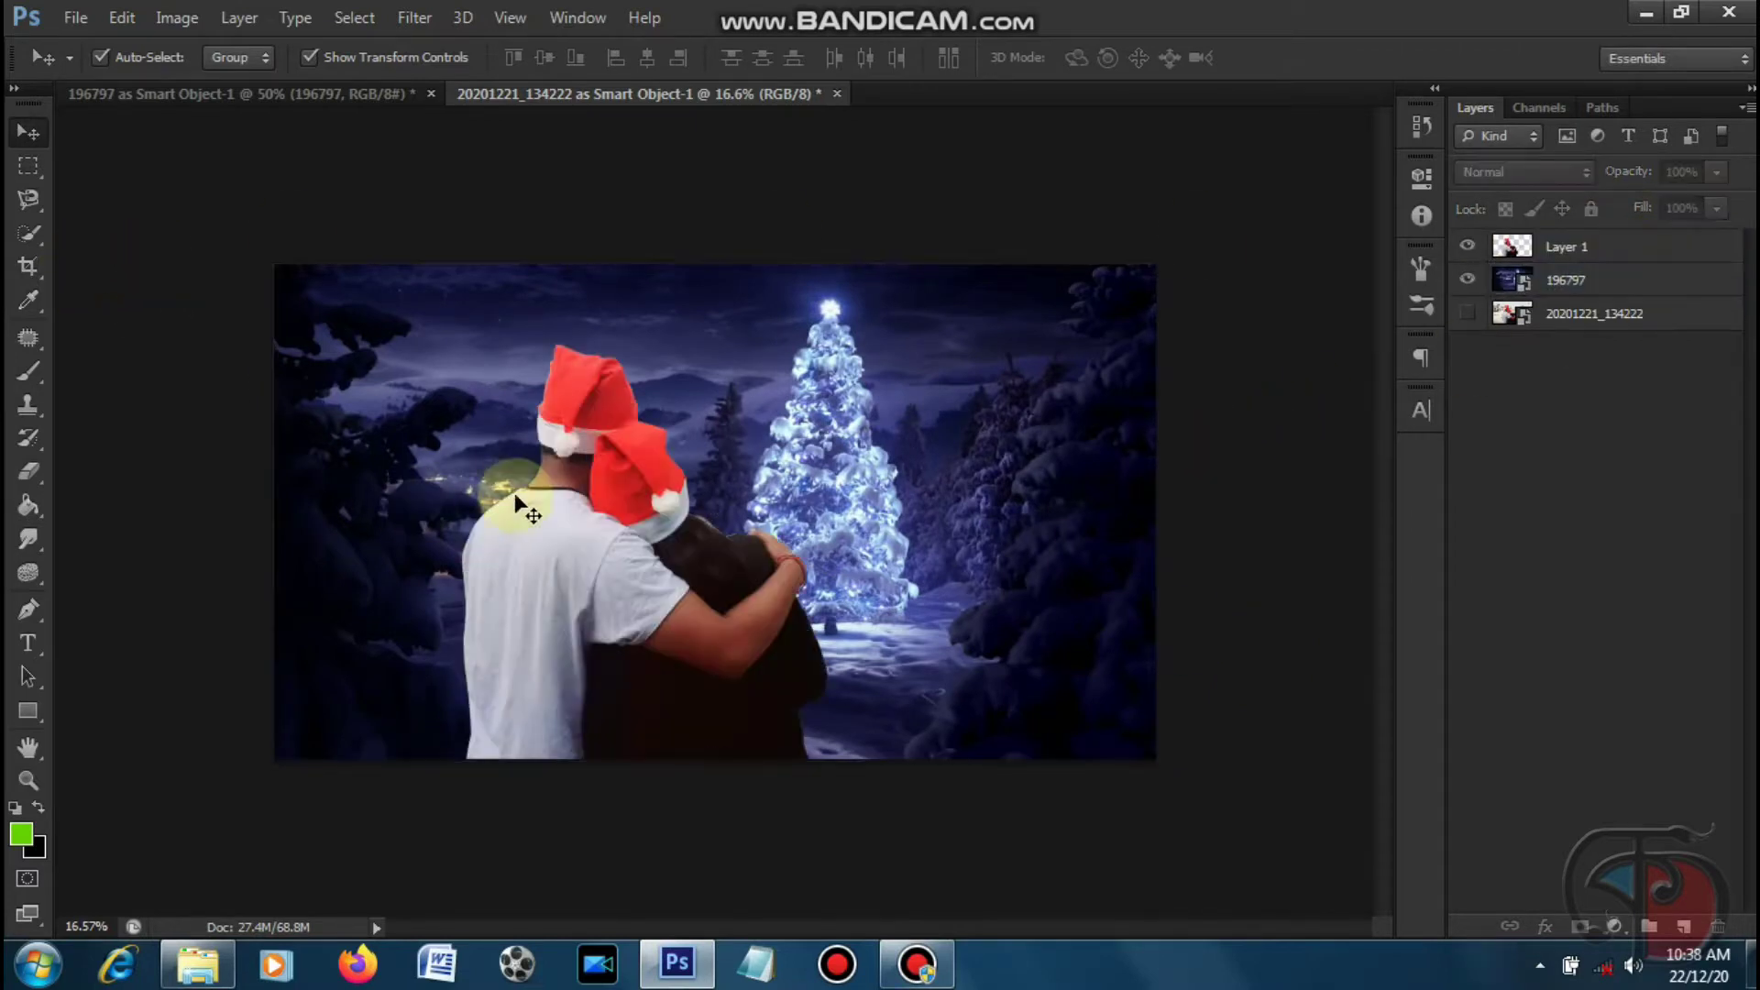
left_click(603, 608)
- Apply Auto Tone and Auto Color to the couple layer
left_click(1268, 563)
left_click(750, 616)
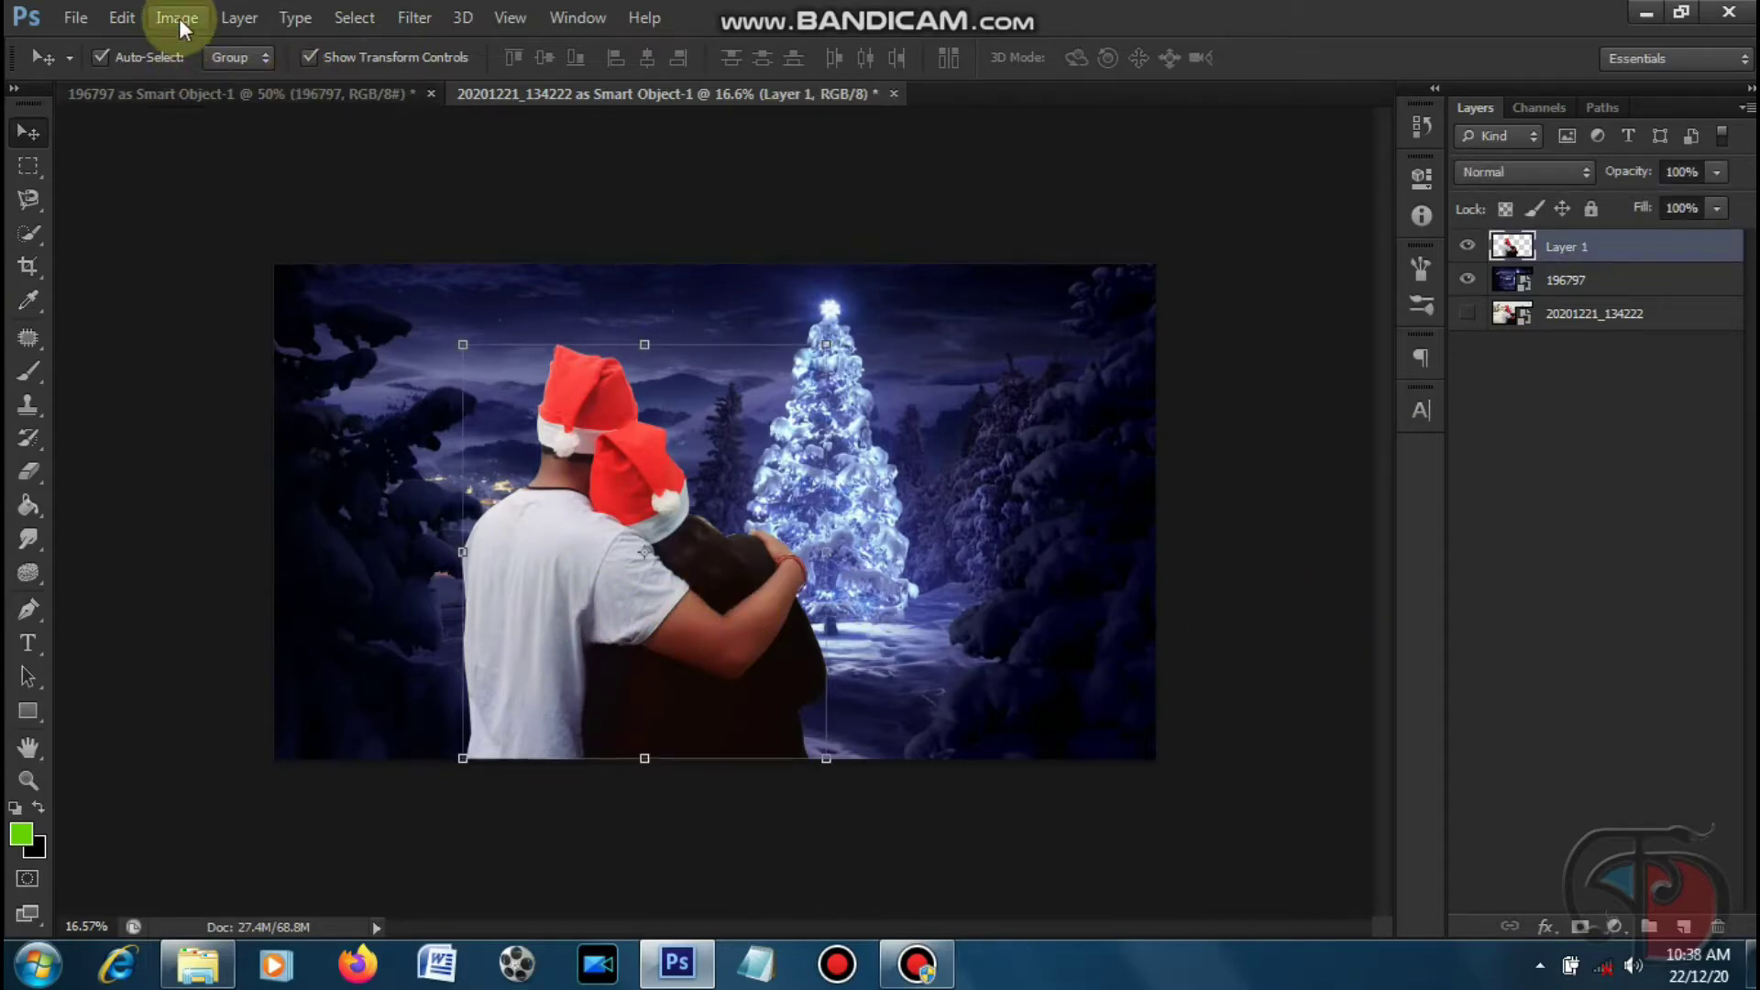
left_click(177, 18)
left_click(208, 116)
left_click(177, 17)
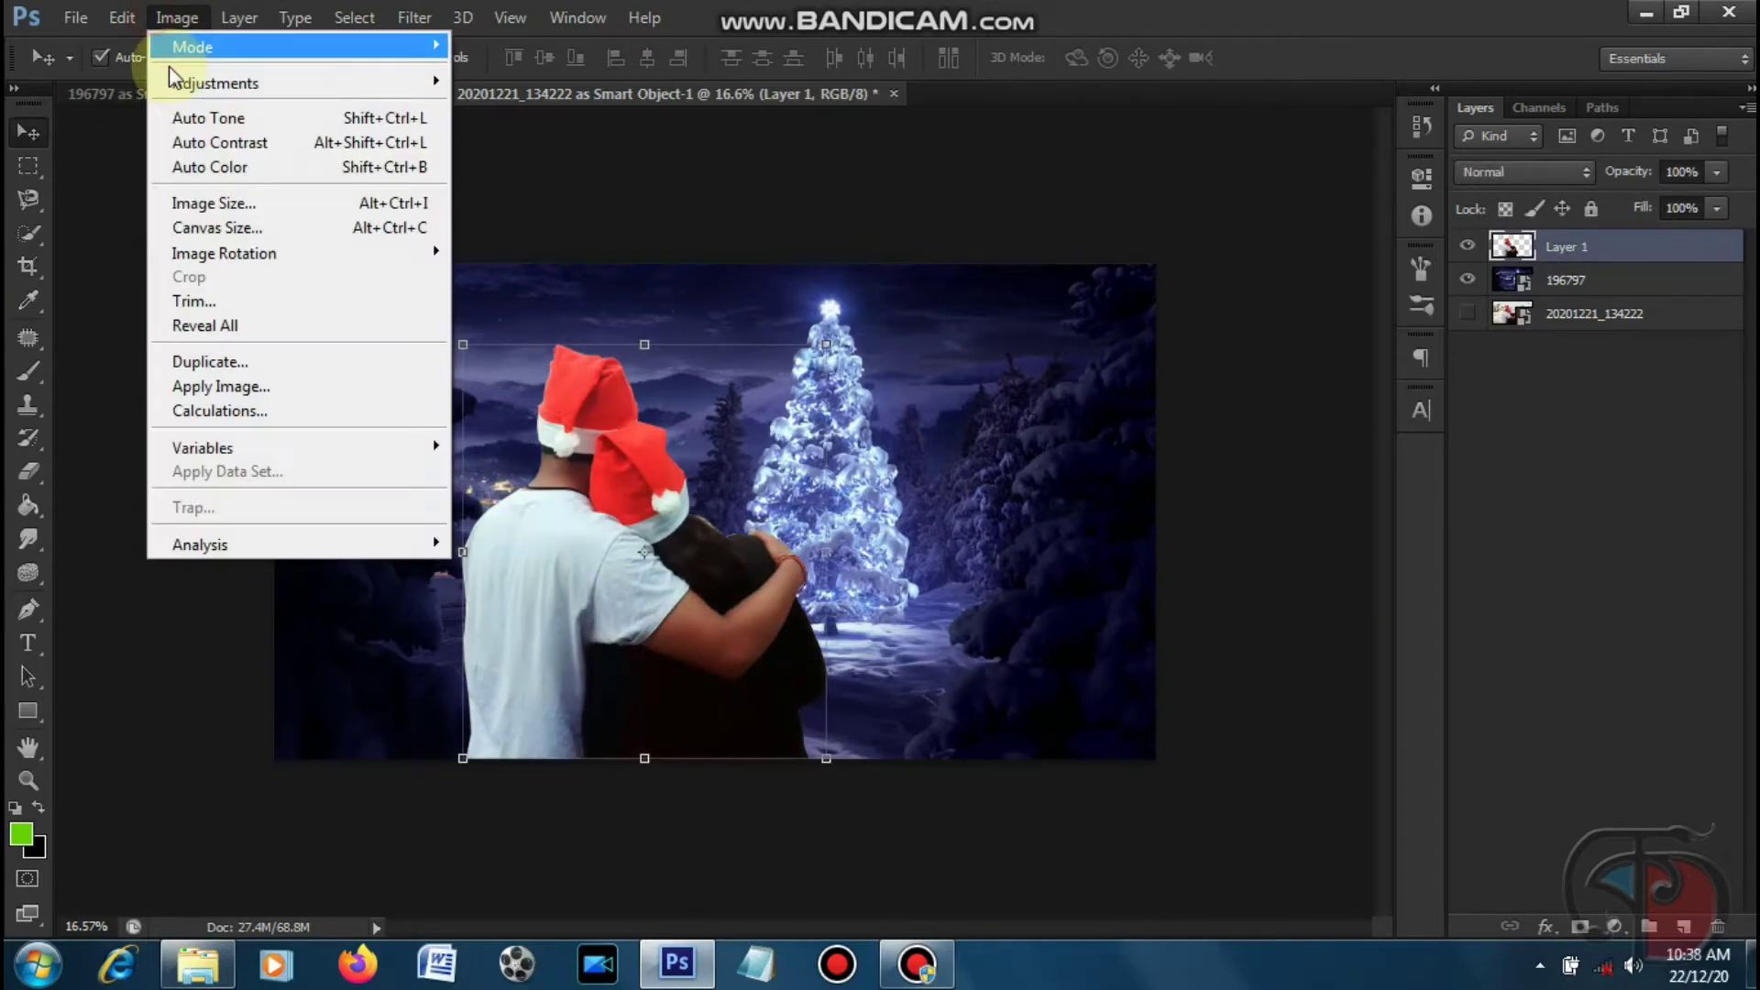
left_click(177, 23)
left_click(261, 169)
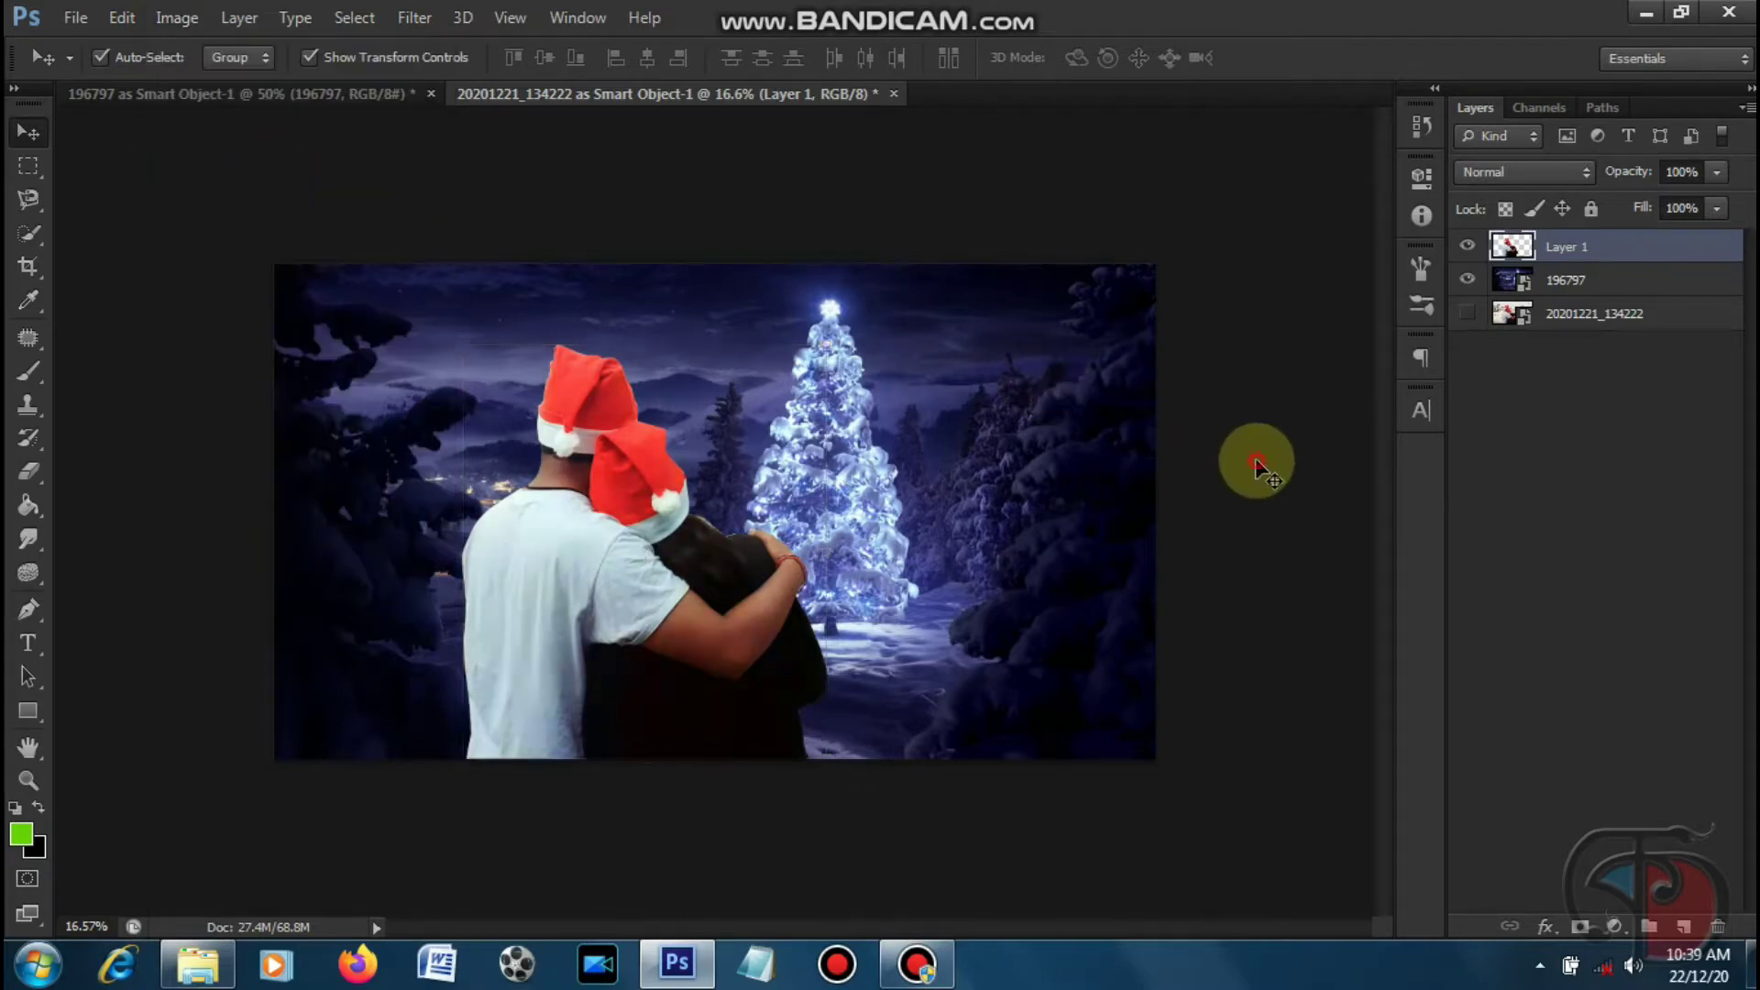
- Draw a large rectangle over the couple, rasterize it, and fill it dark blue
left_click(725, 697)
left_click(28, 711)
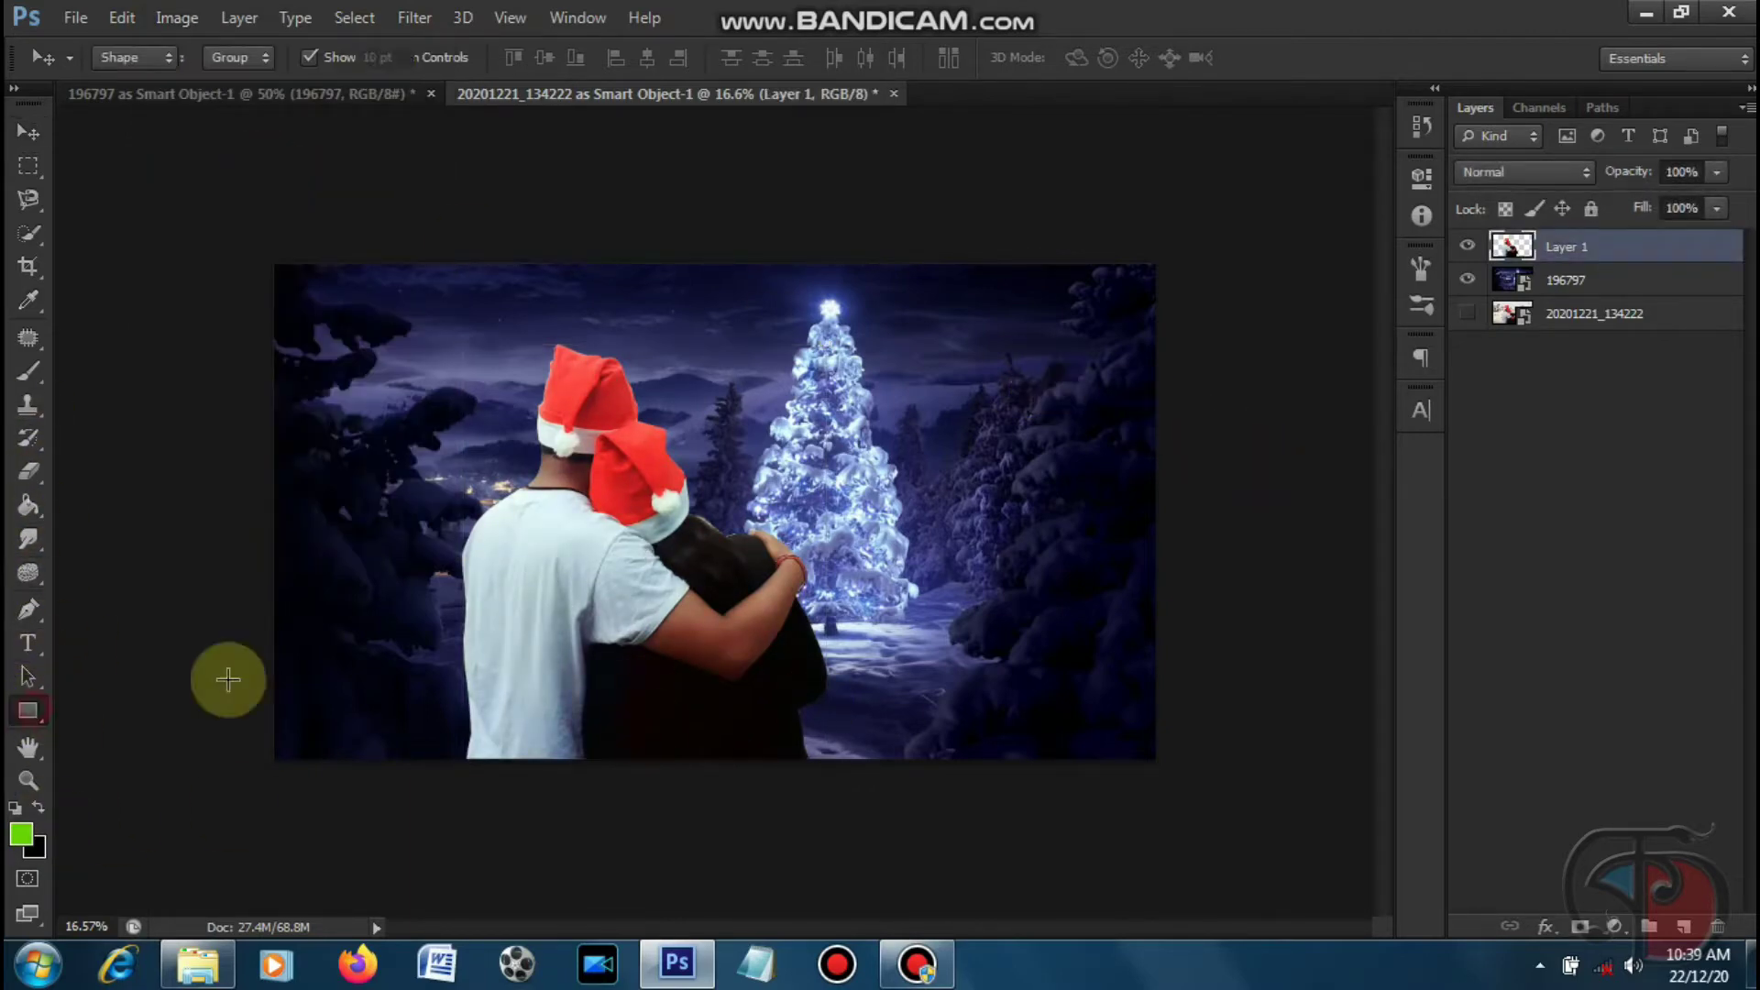
left_click_drag(423, 294, 873, 776)
left_click(39, 139)
left_click(27, 471)
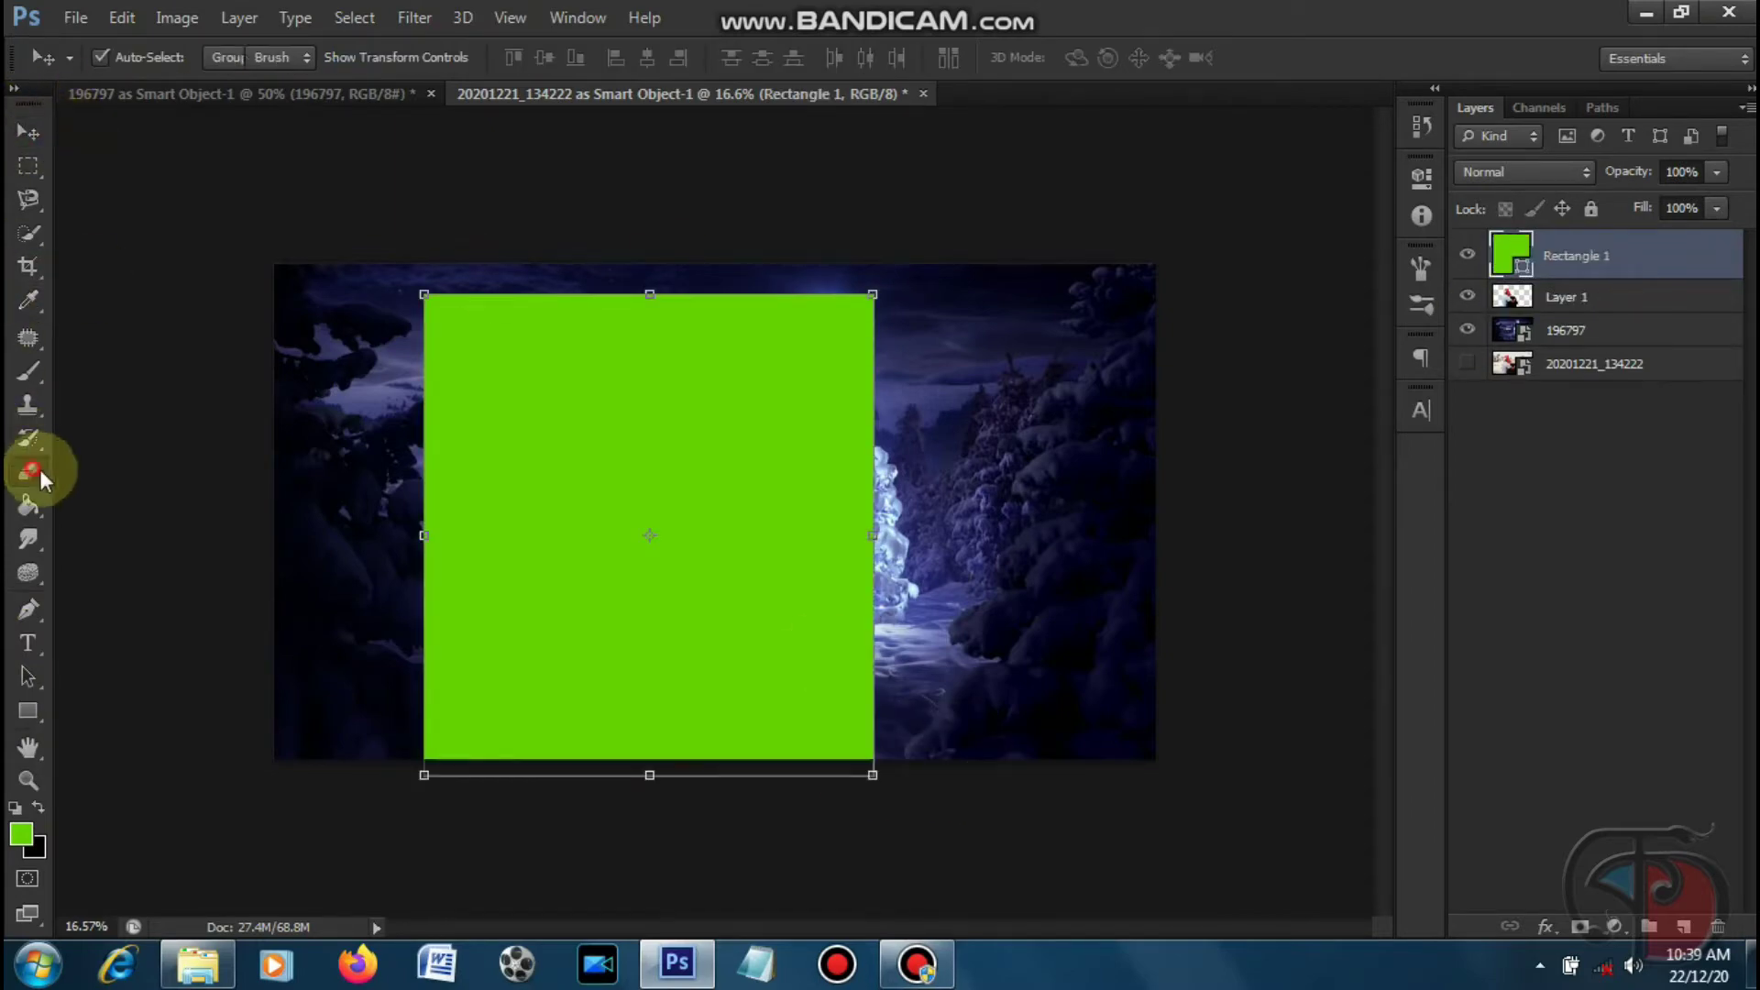
left_click(966, 460)
key("Return")
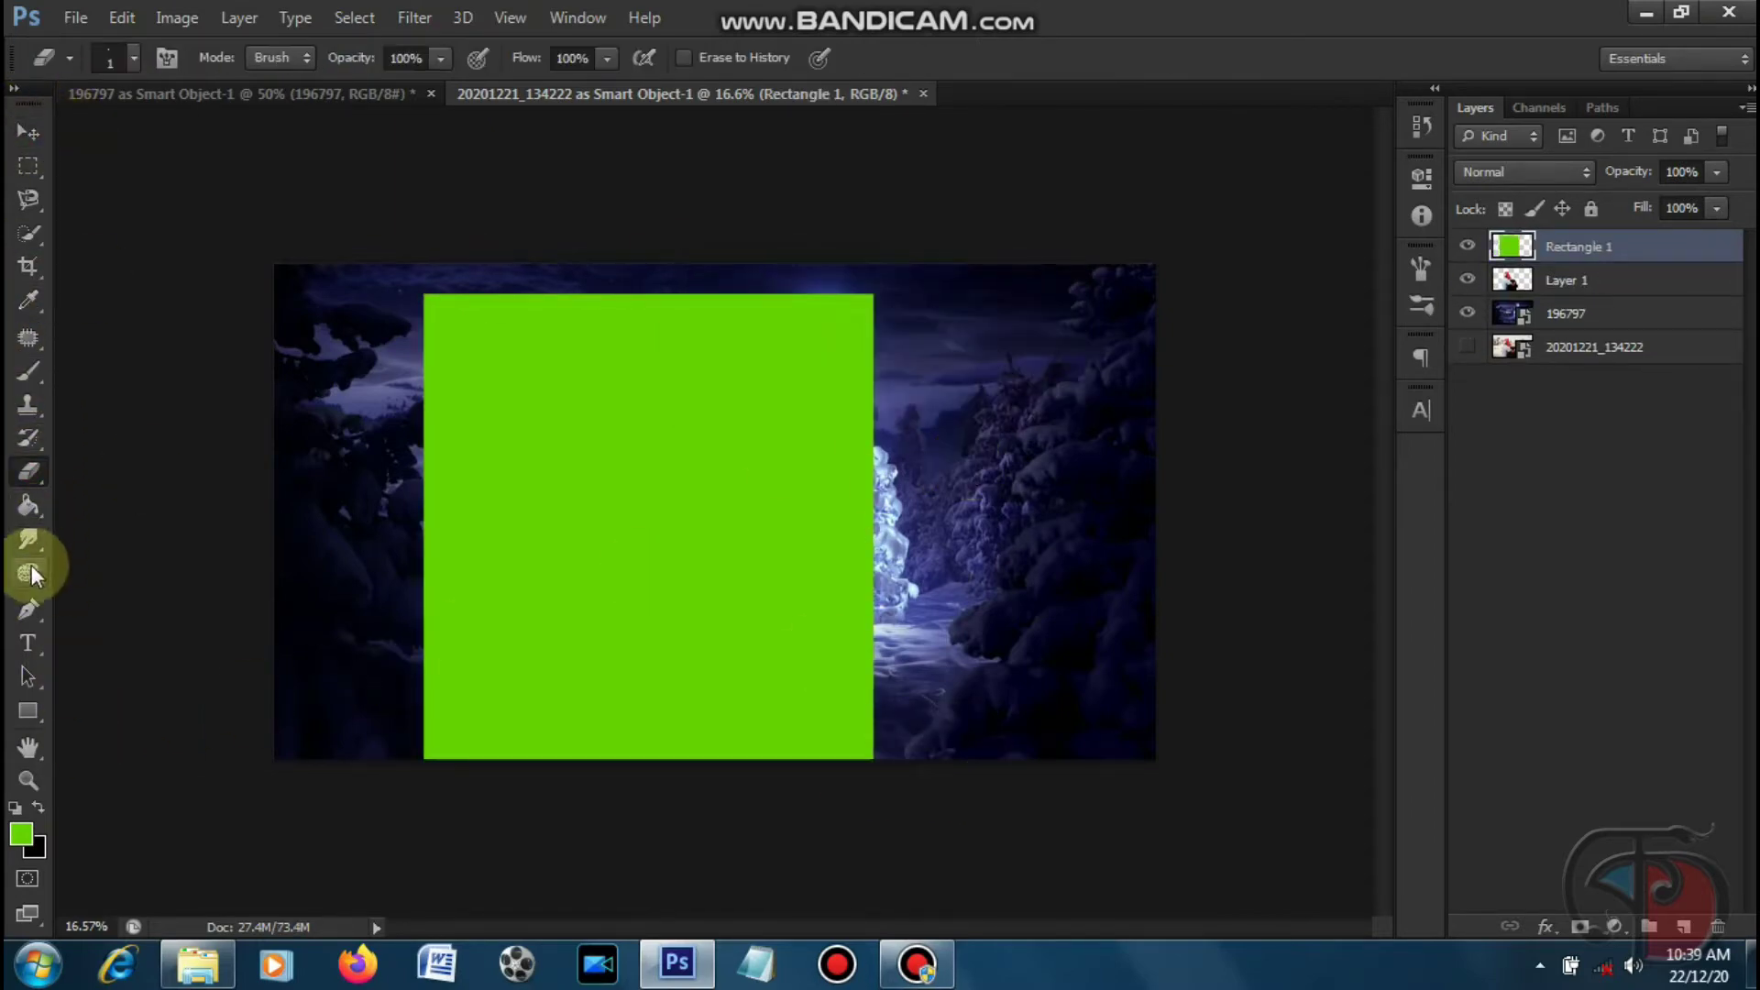
left_click(30, 514)
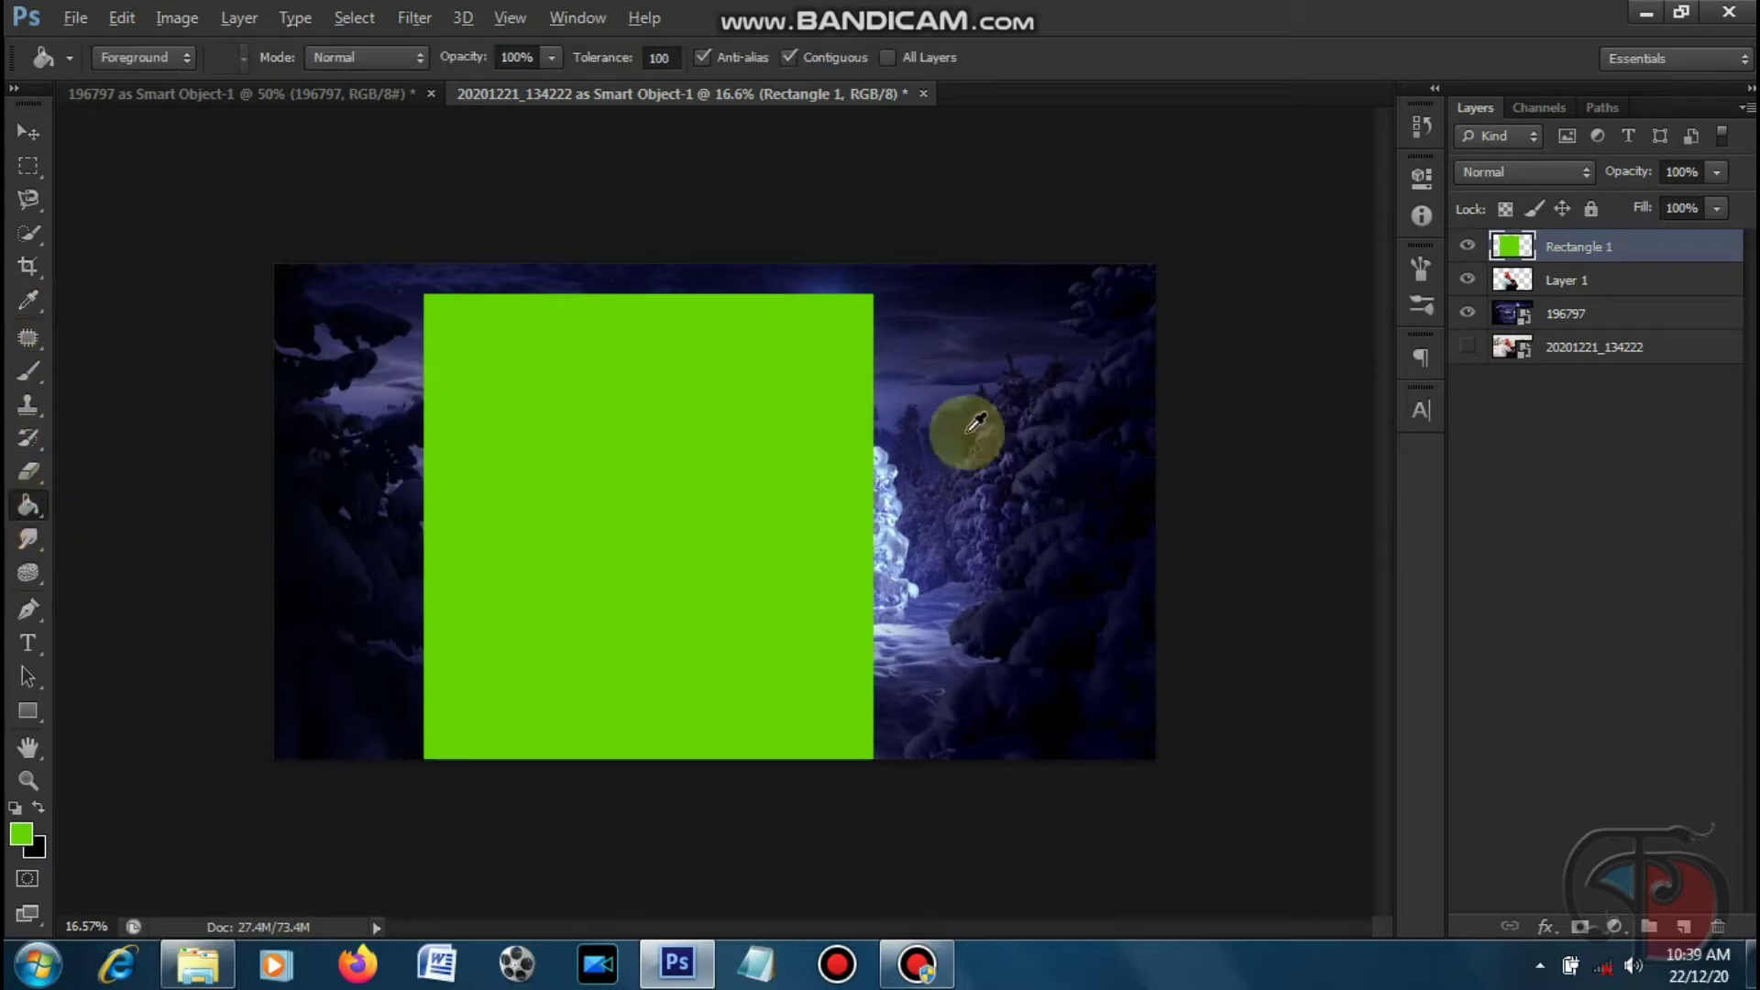
left_click(699, 459)
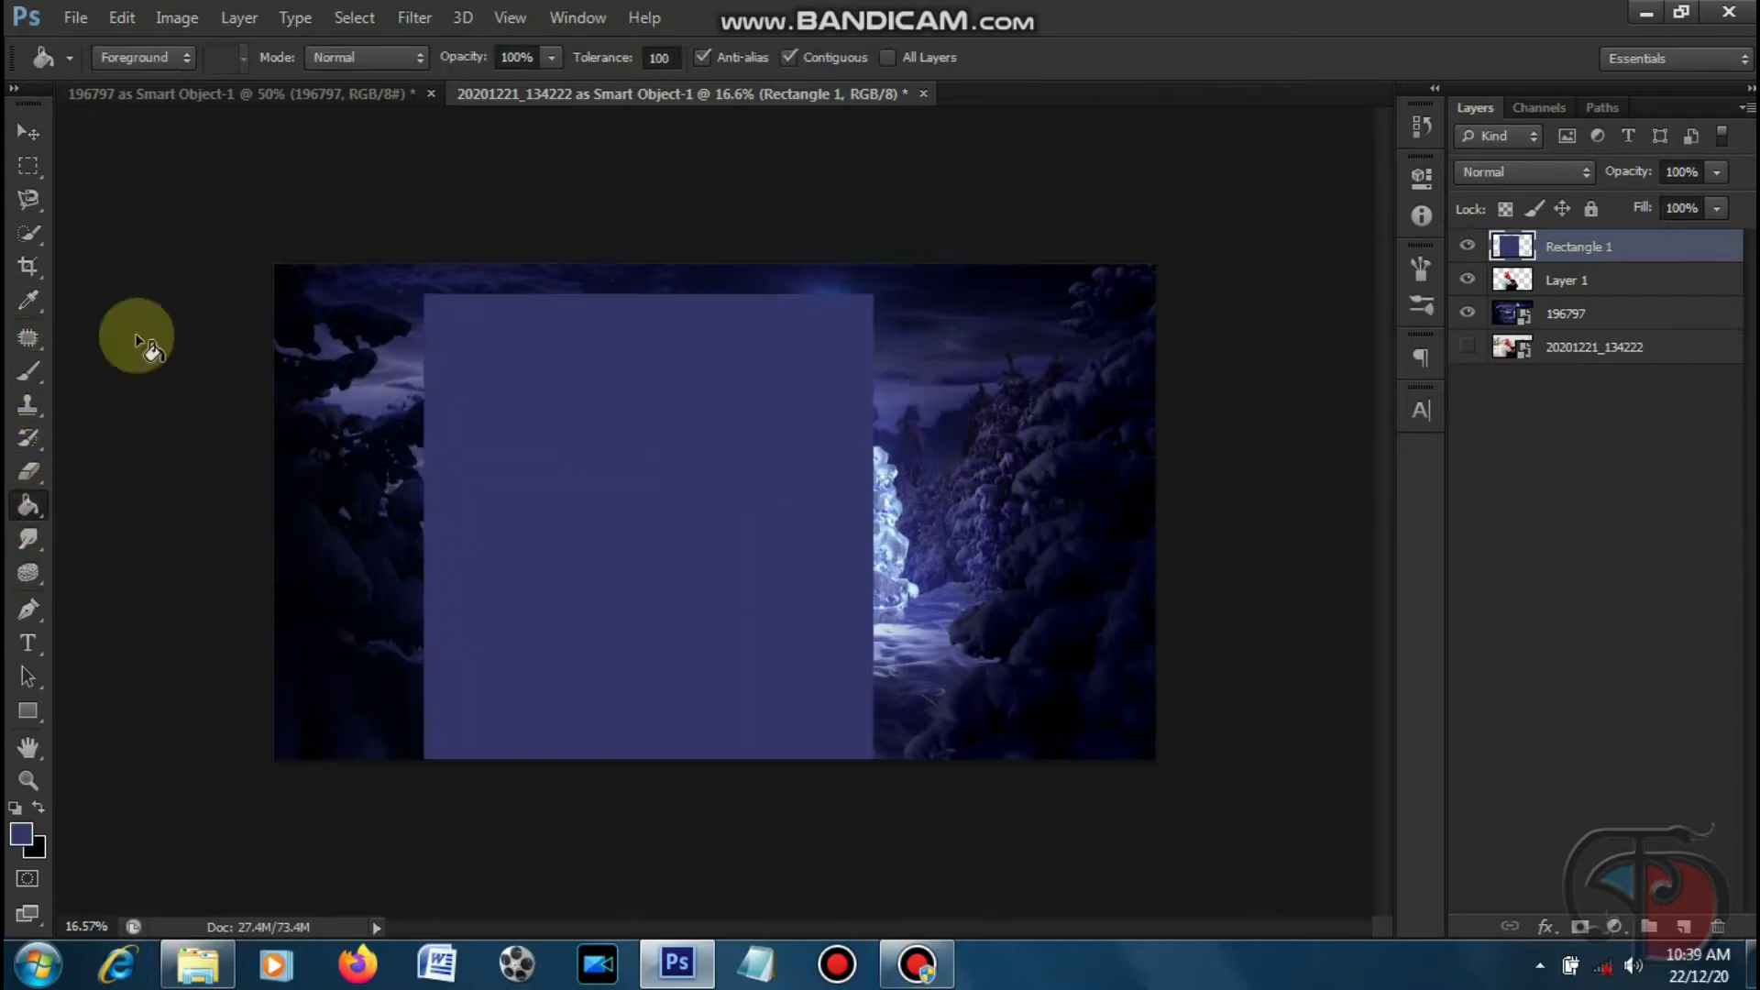
key("v")
right_click(1676, 254)
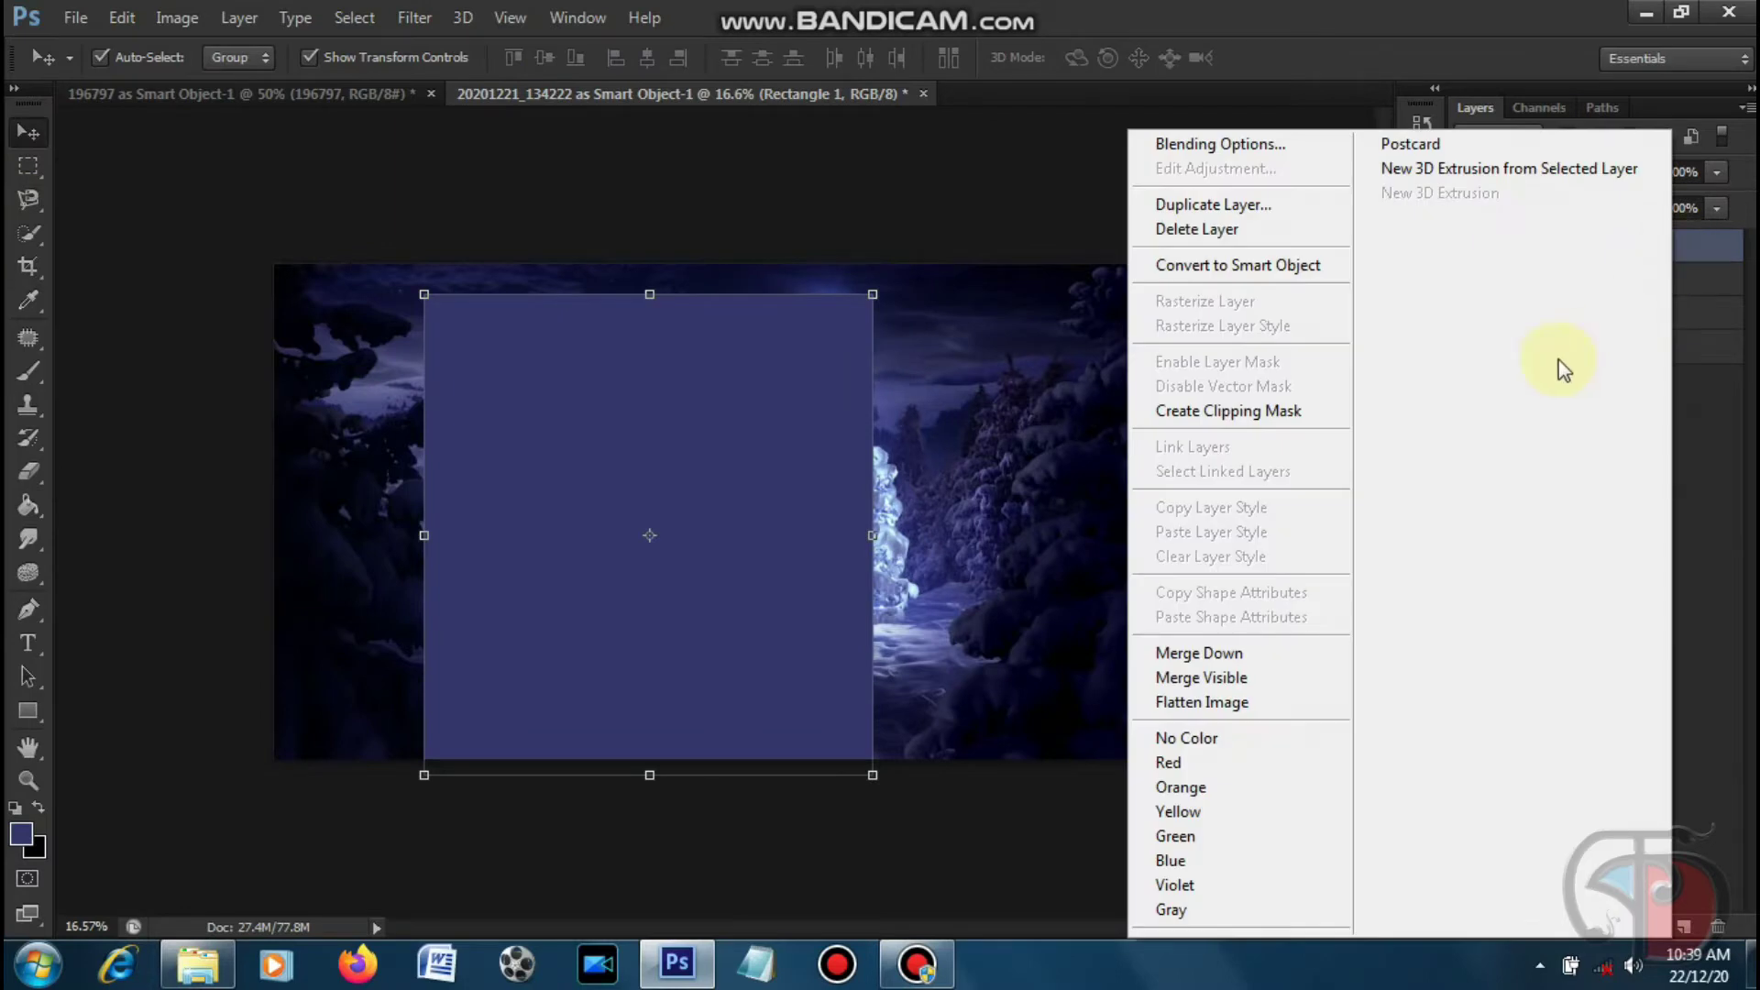
- Clip Rectangle 1 to the couple and set its blend mode to Overlay
left_click(1320, 415)
left_click(1529, 174)
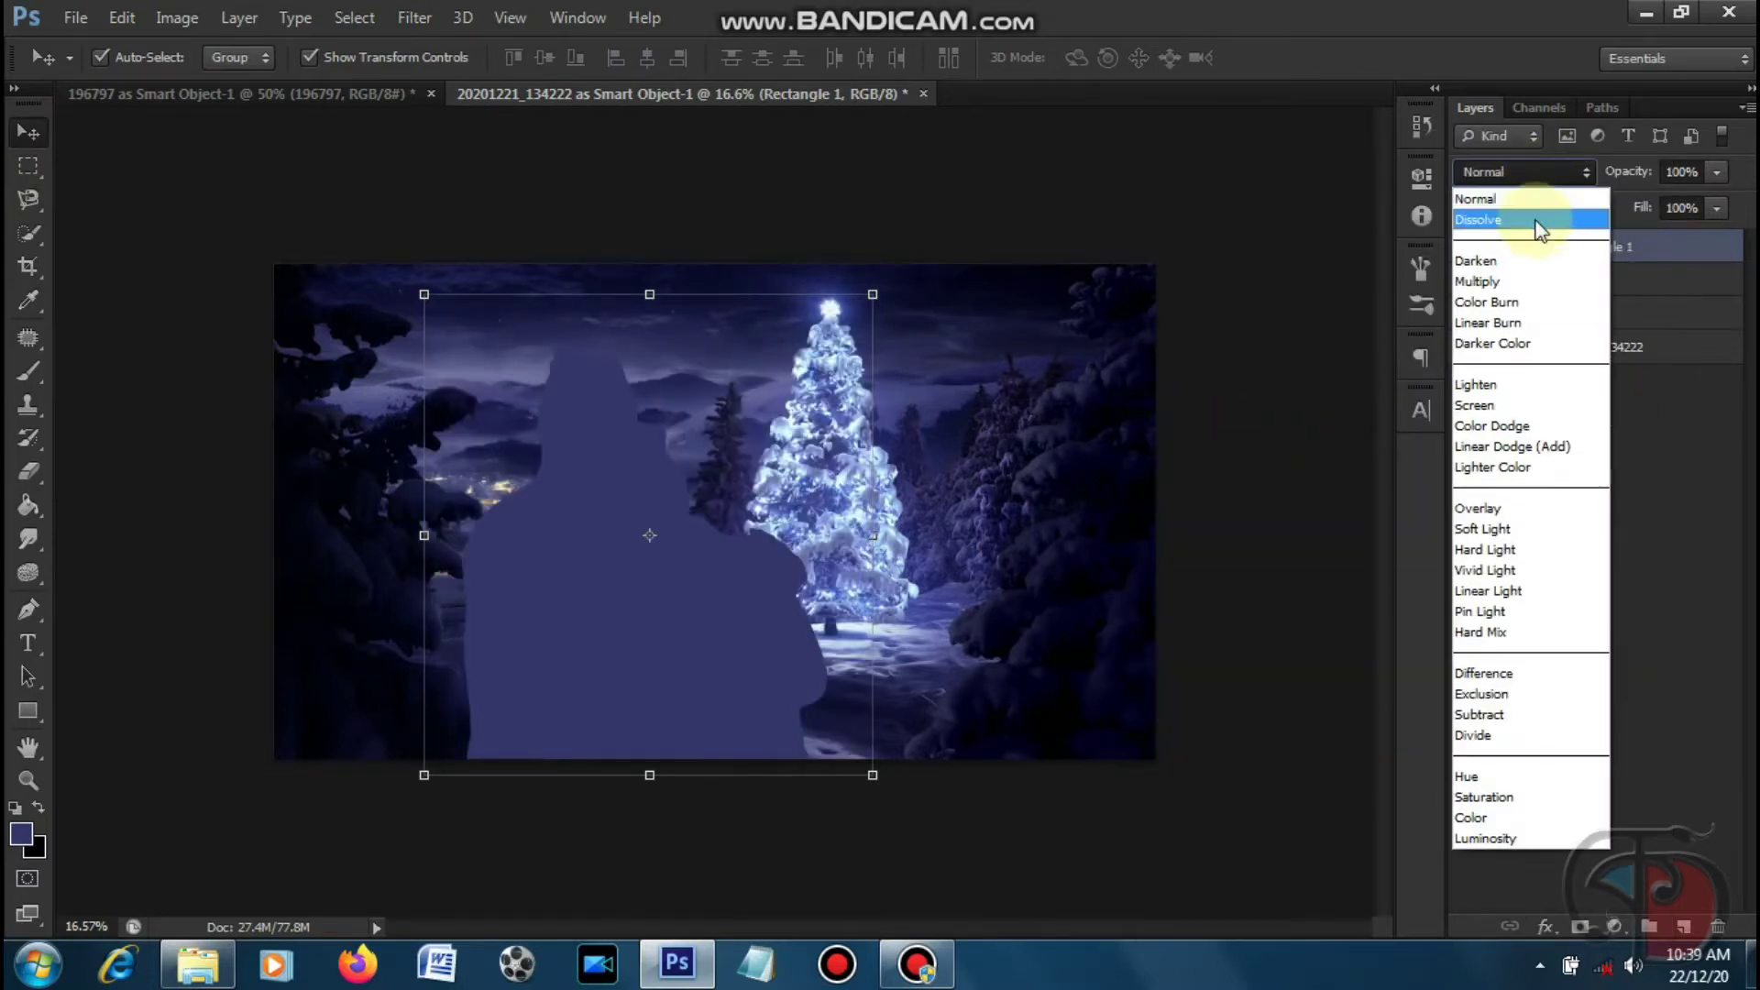
left_click(1526, 302)
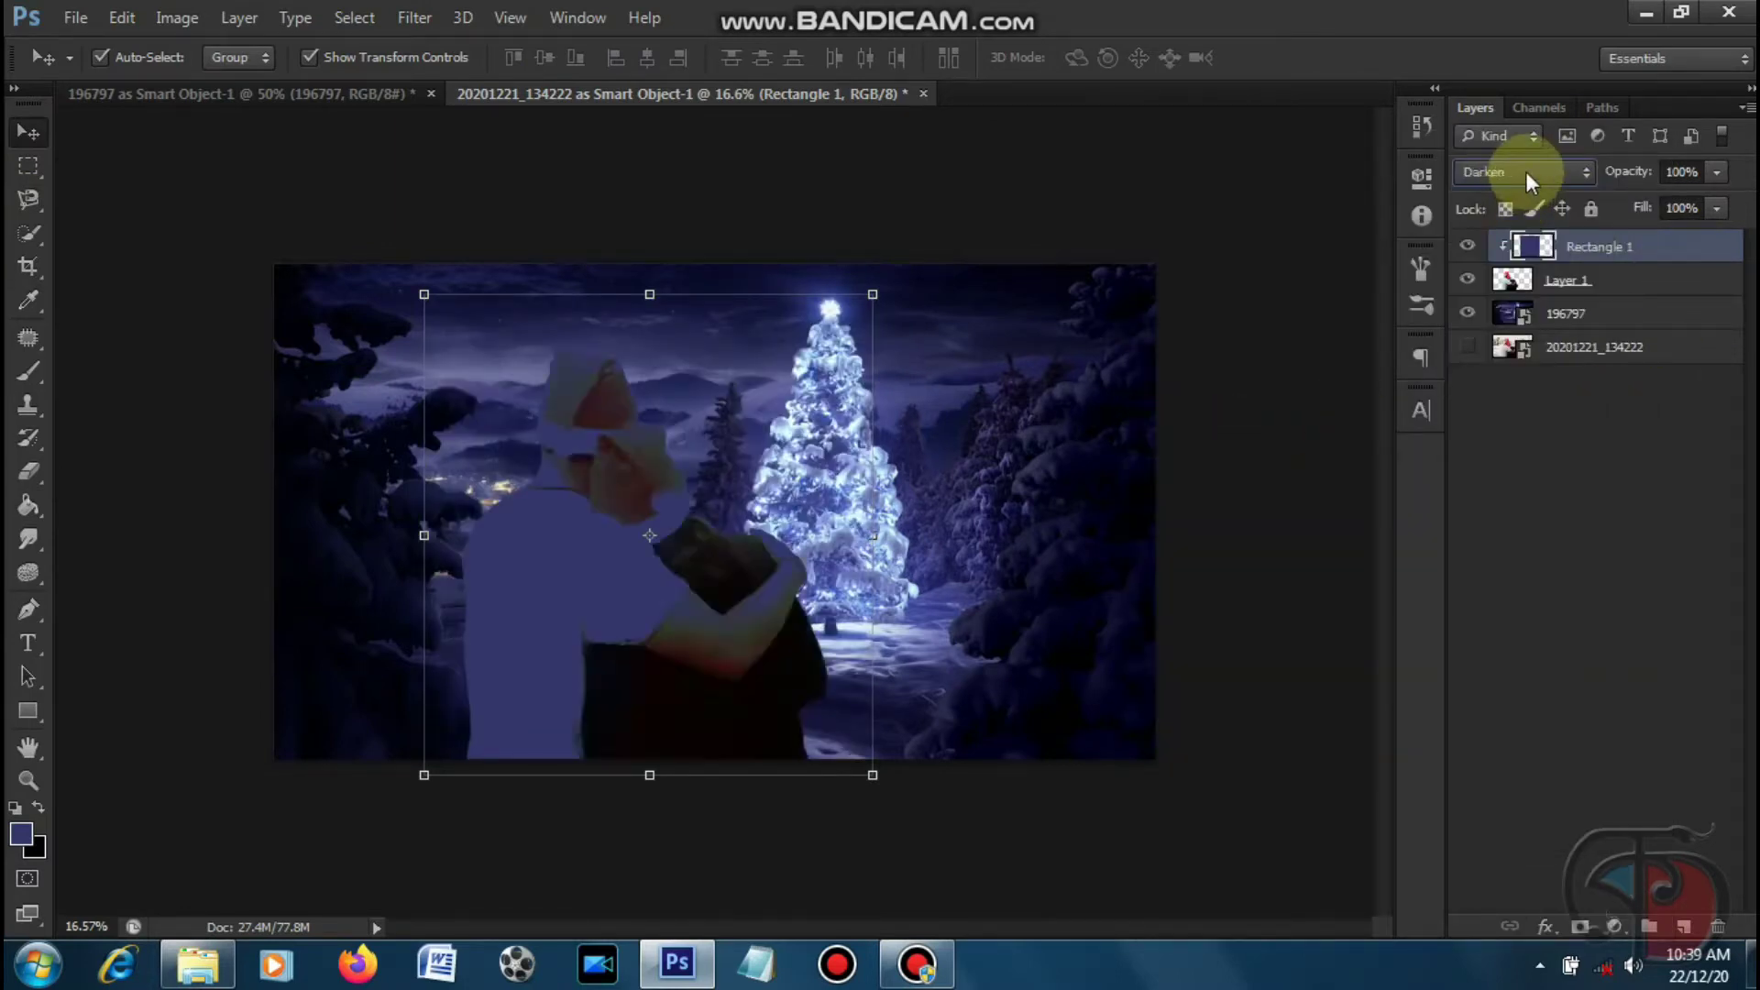
scroll(1526, 173, "down", 2)
scroll(1525, 172, "up", 2)
scroll(1526, 173, "down", 2)
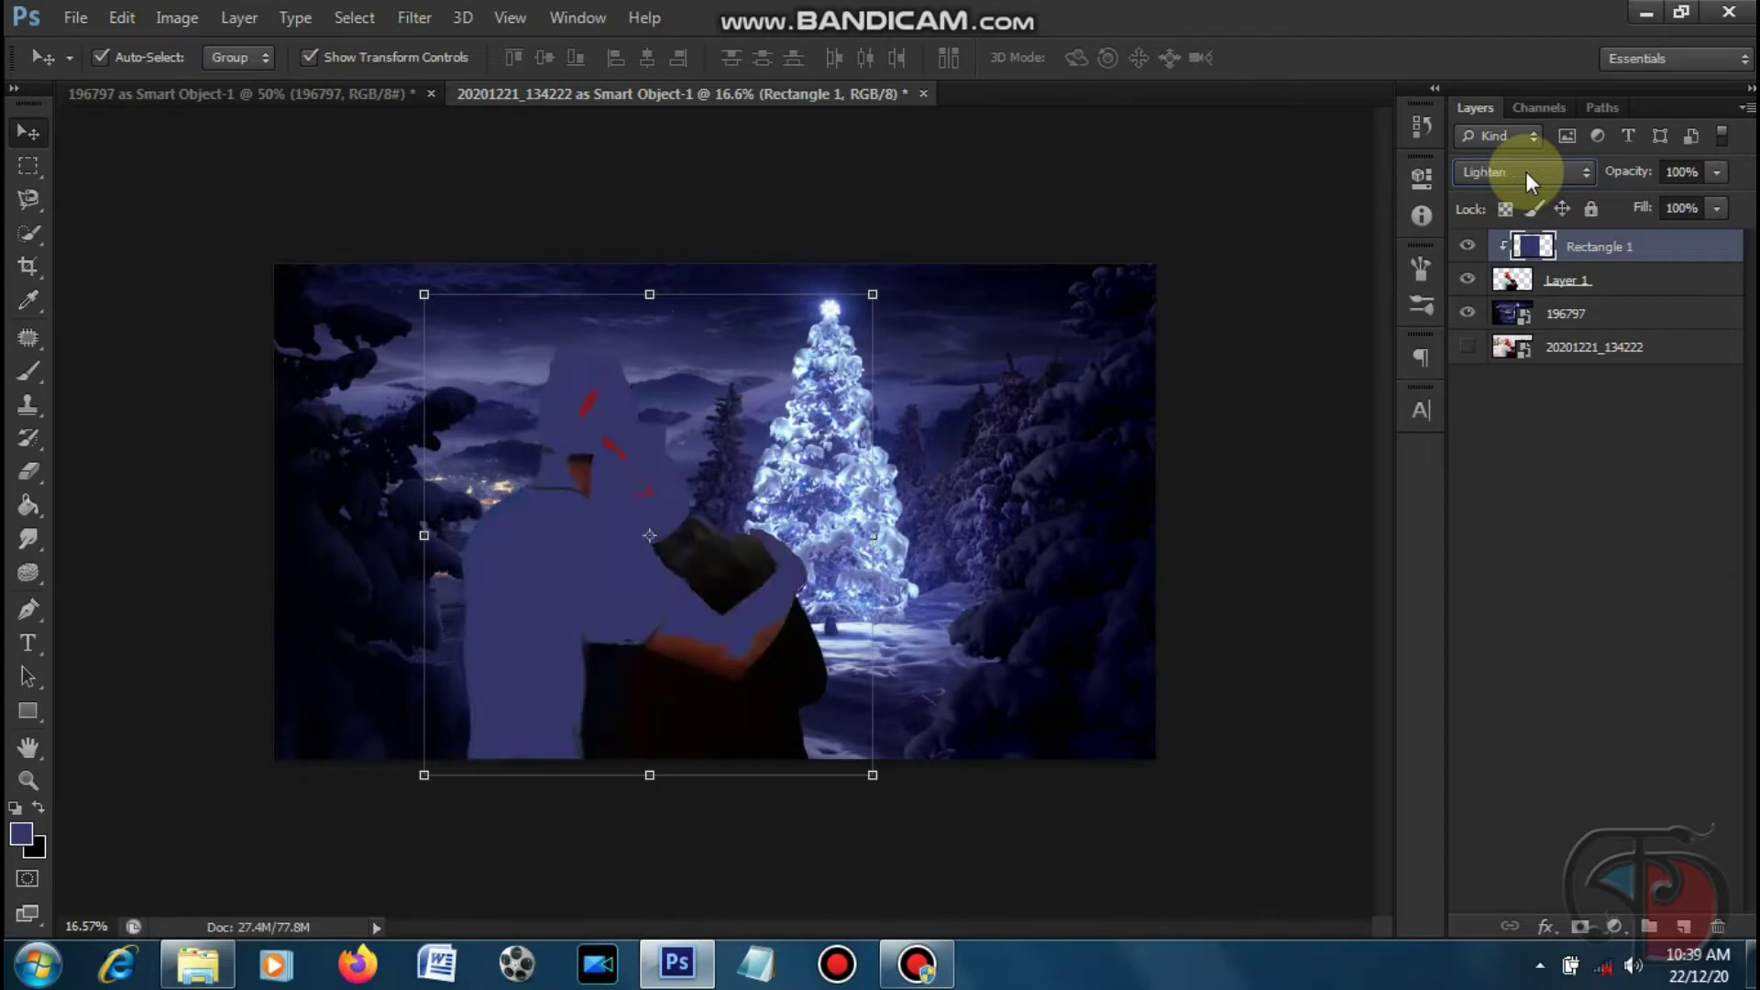
scroll(1526, 173, "down", 2)
scroll(1526, 173, "down", 2)
scroll(1526, 172, "down", 2)
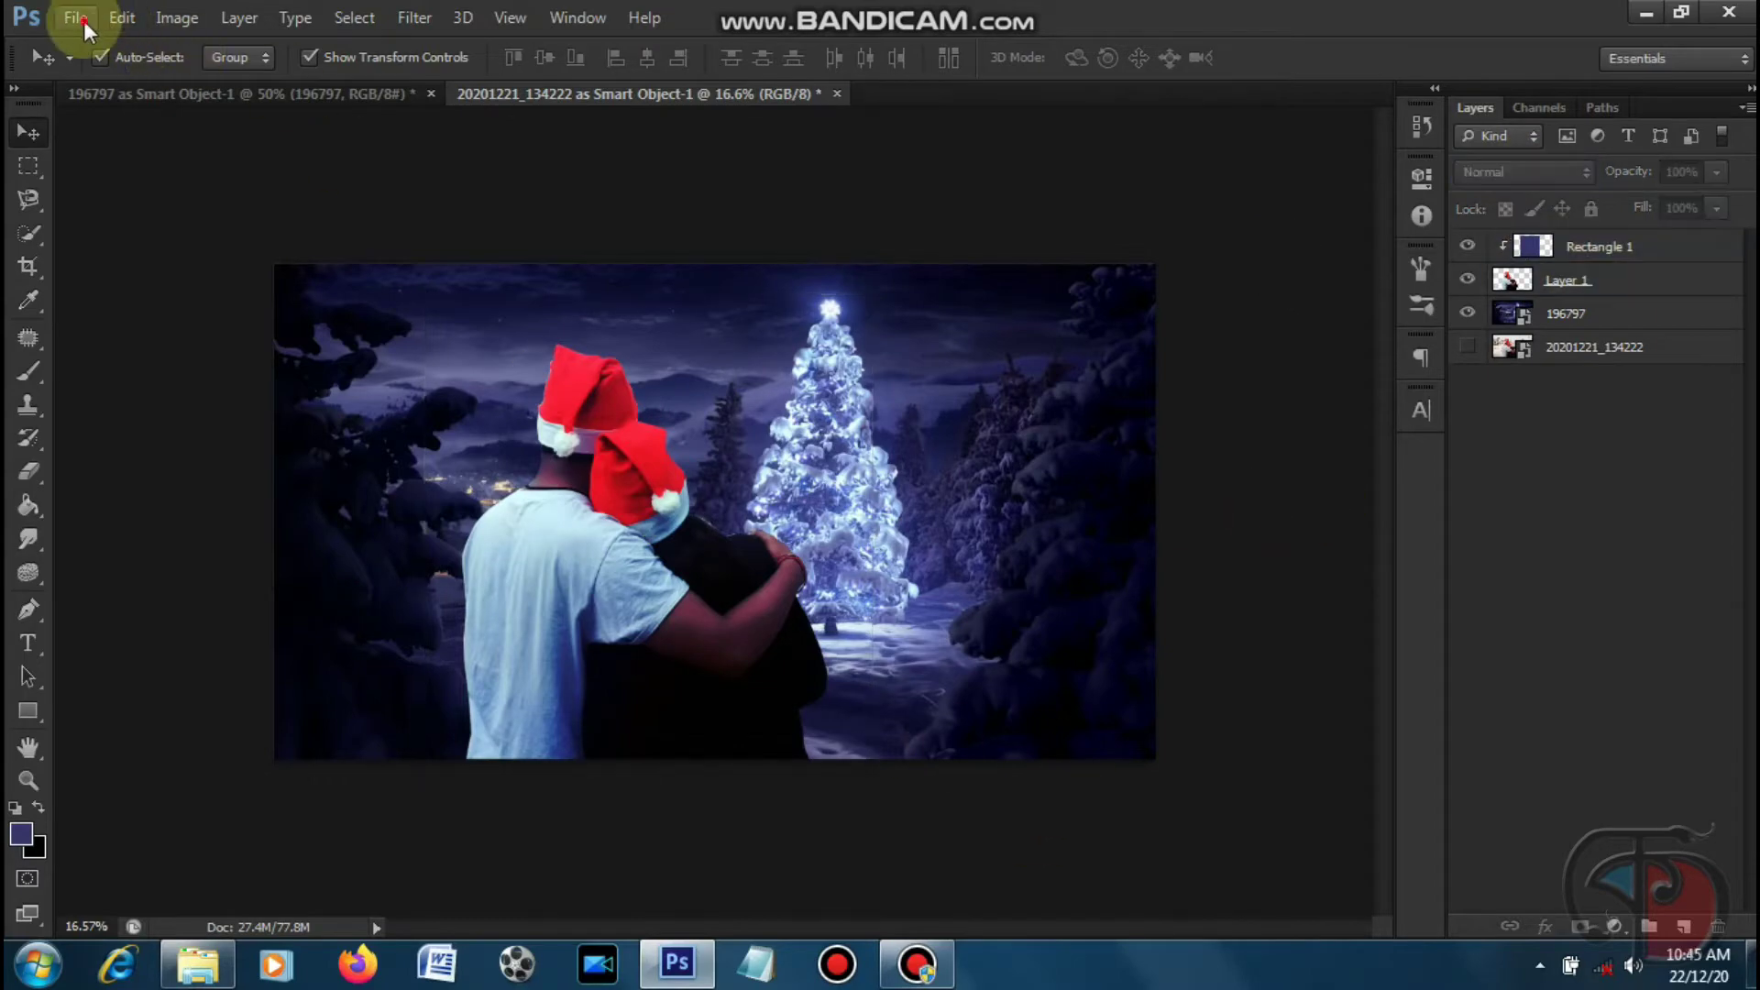
- Open the merry-christmas graphic file as a Smart Object
left_click(76, 17)
left_click(129, 147)
left_click(766, 179)
left_click(1671, 806)
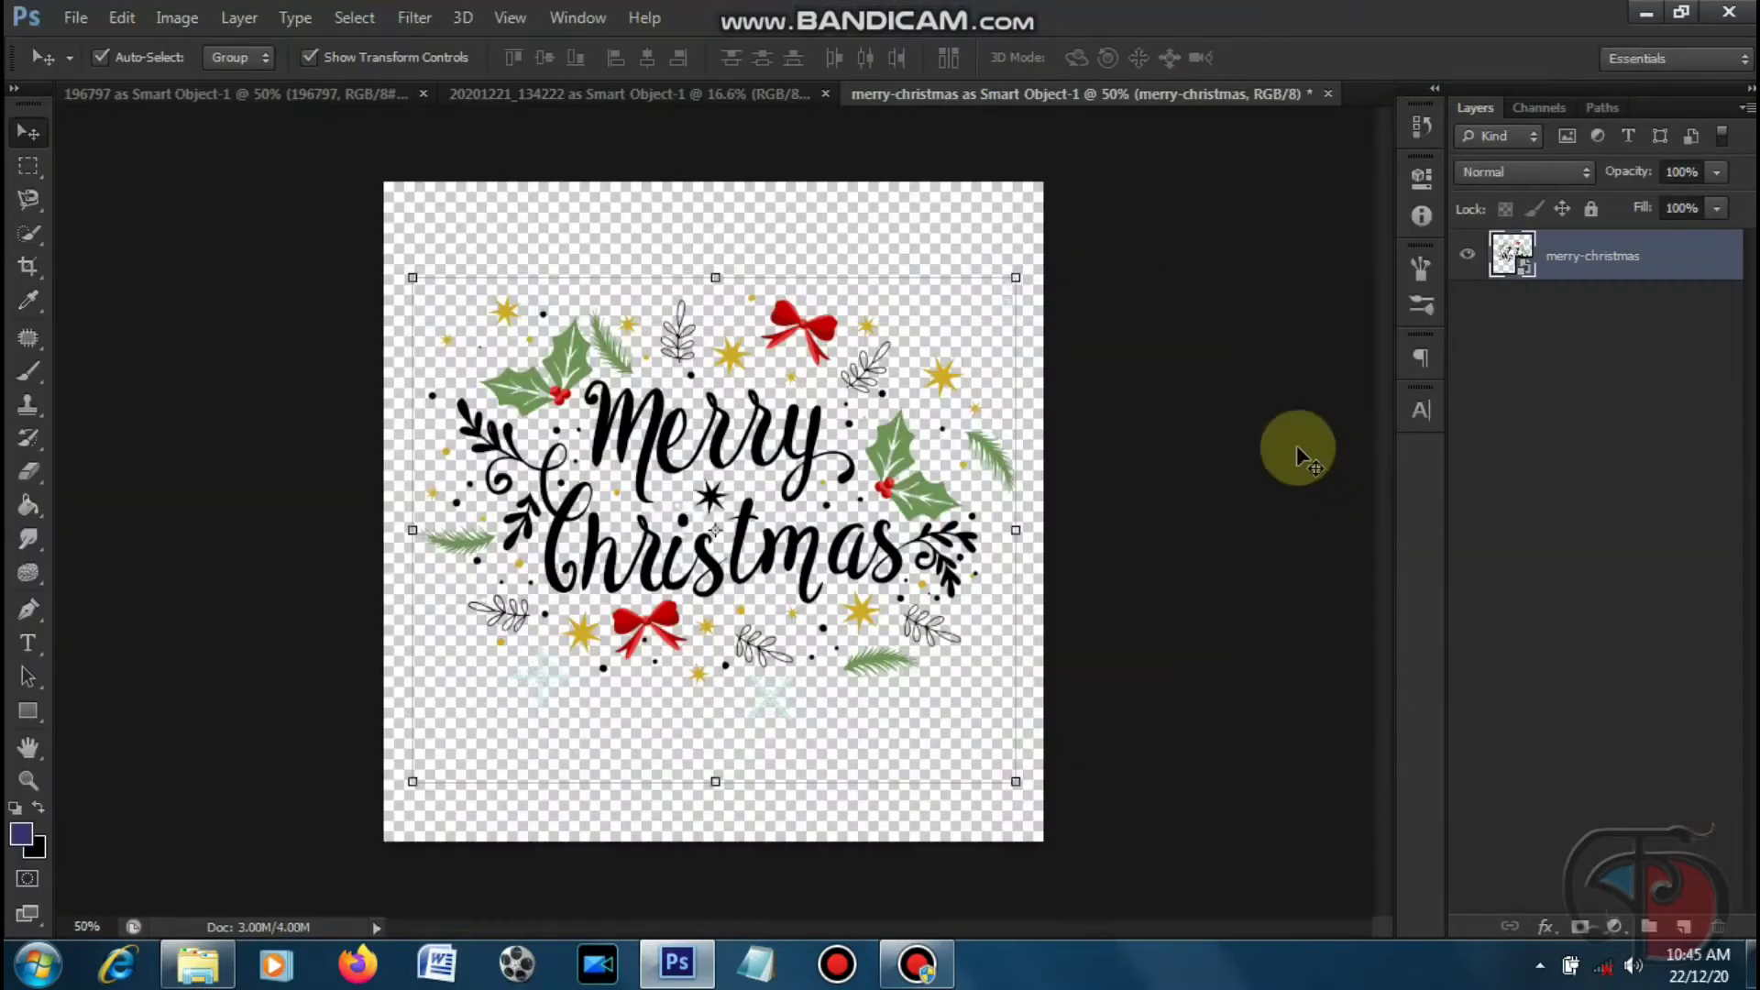
- Drag the Merry Christmas graphic into the composite, release its clipping mask, and scale it up
left_click_drag(666, 438, 986, 552)
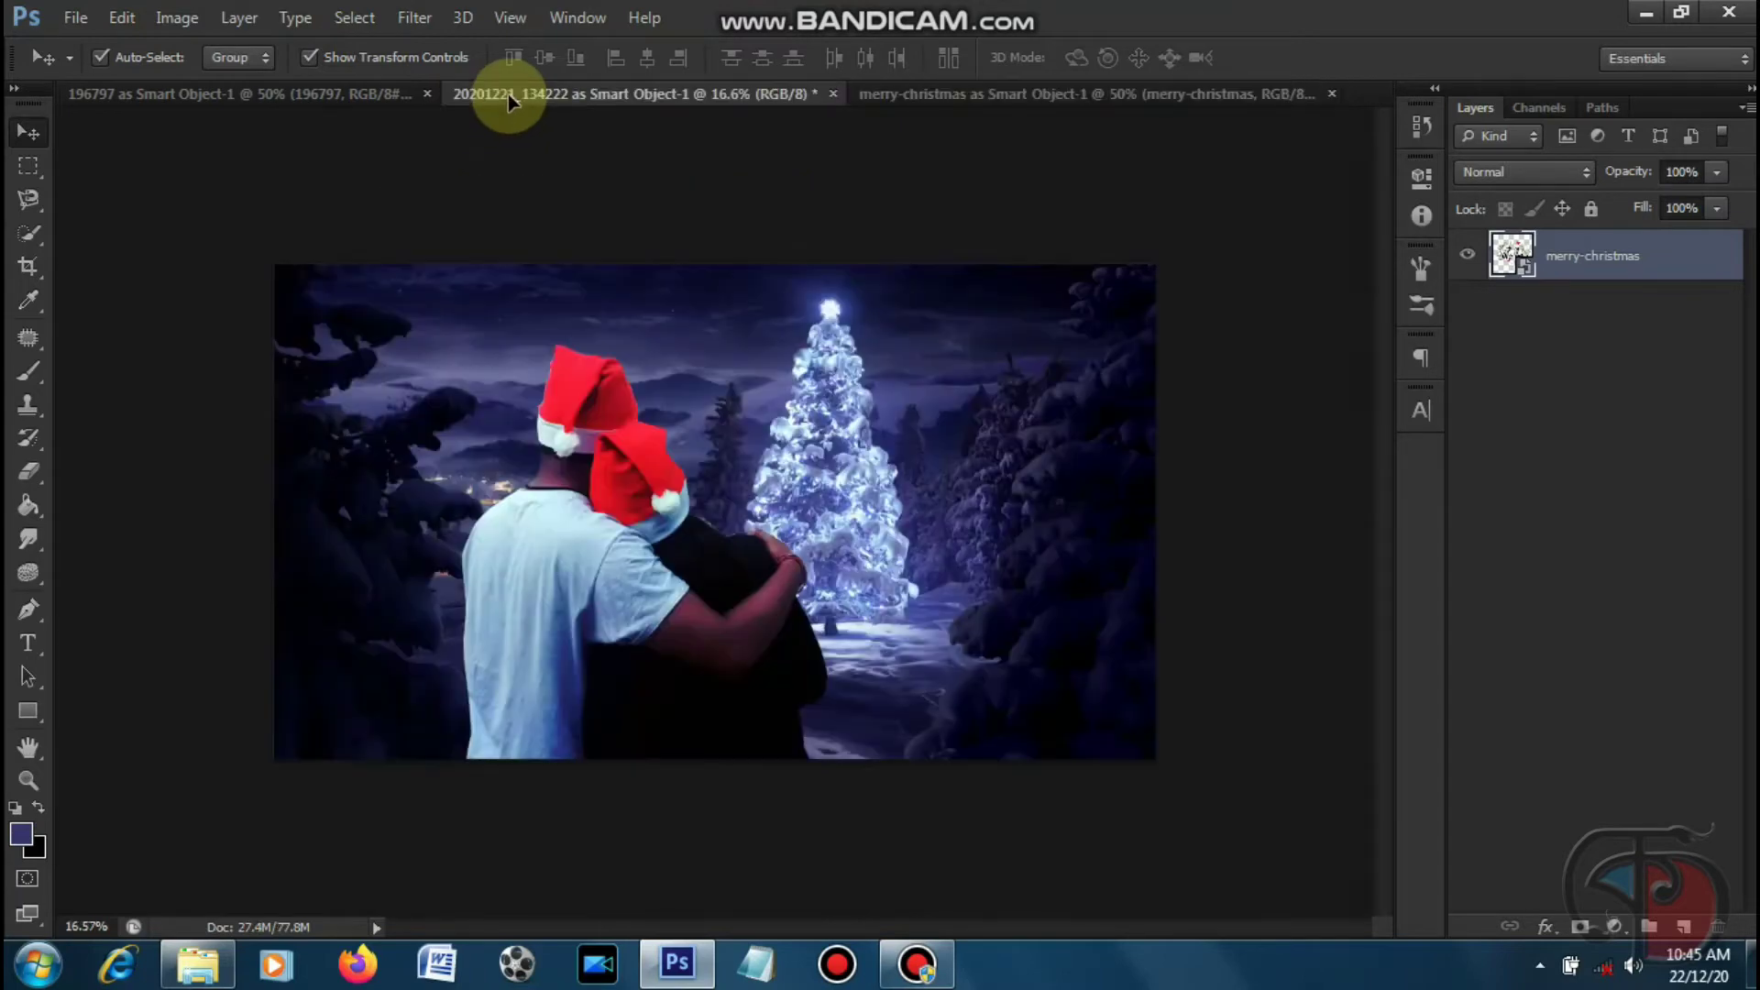
right_click(1714, 243)
left_click(1277, 468)
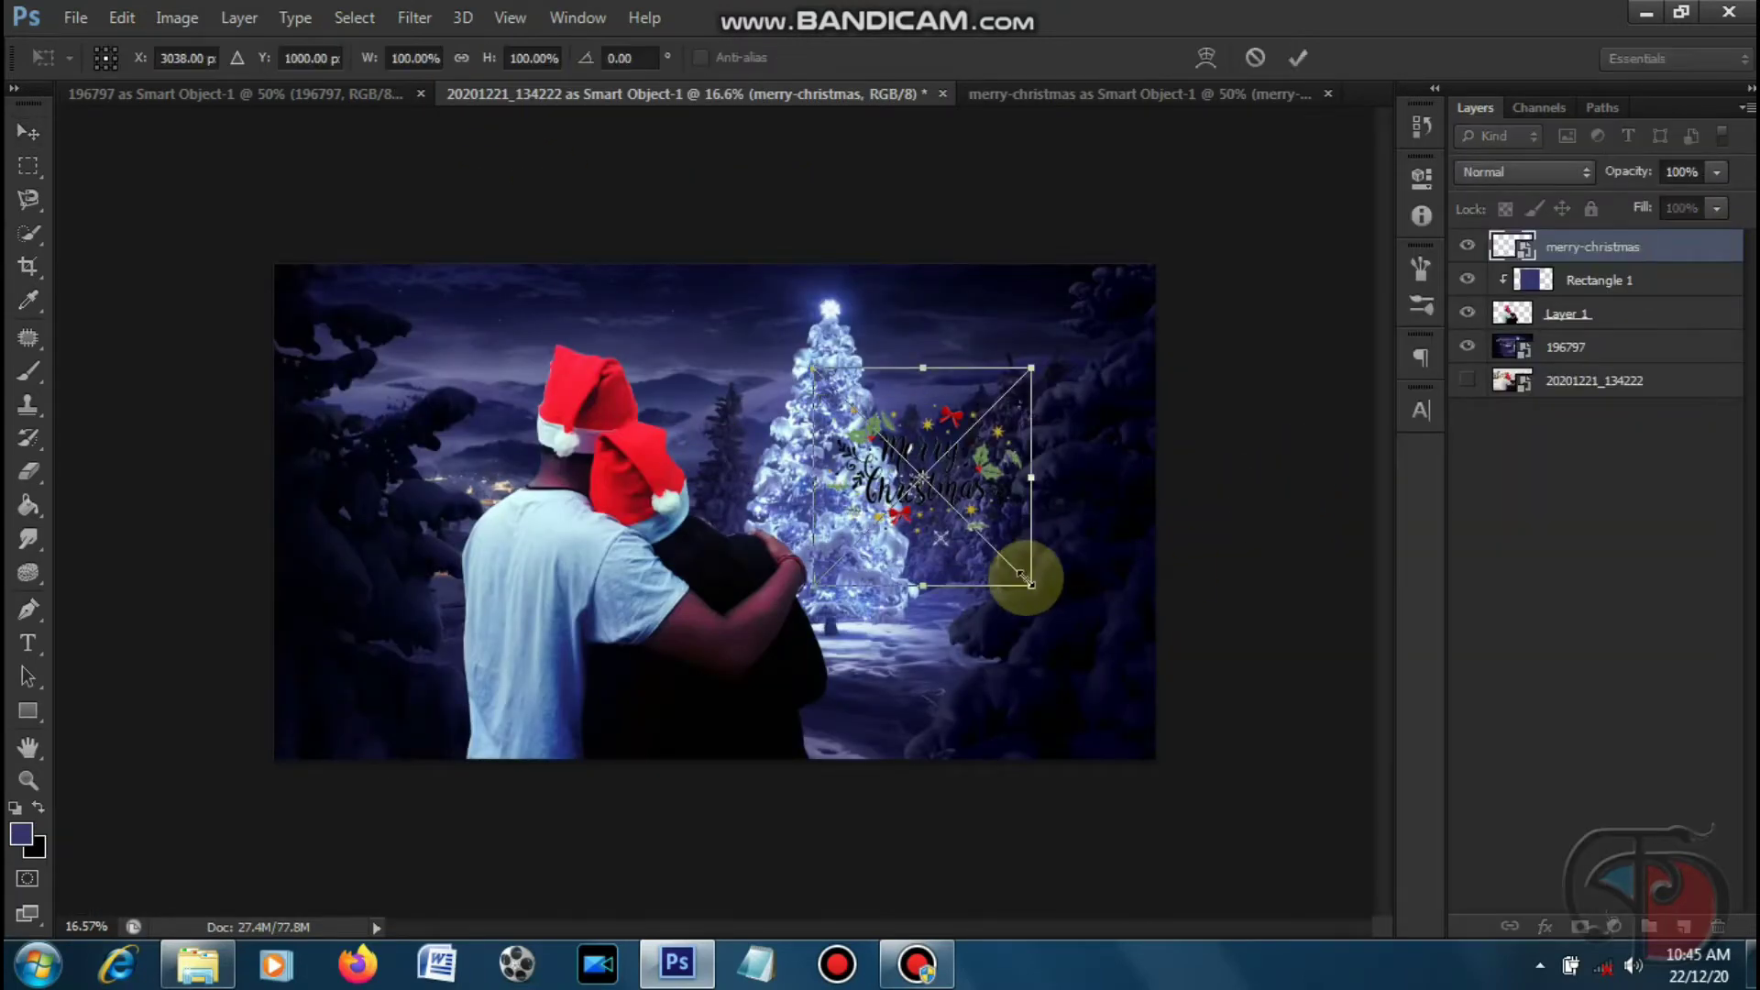
left_click_drag(1023, 566, 1111, 664)
key("Return")
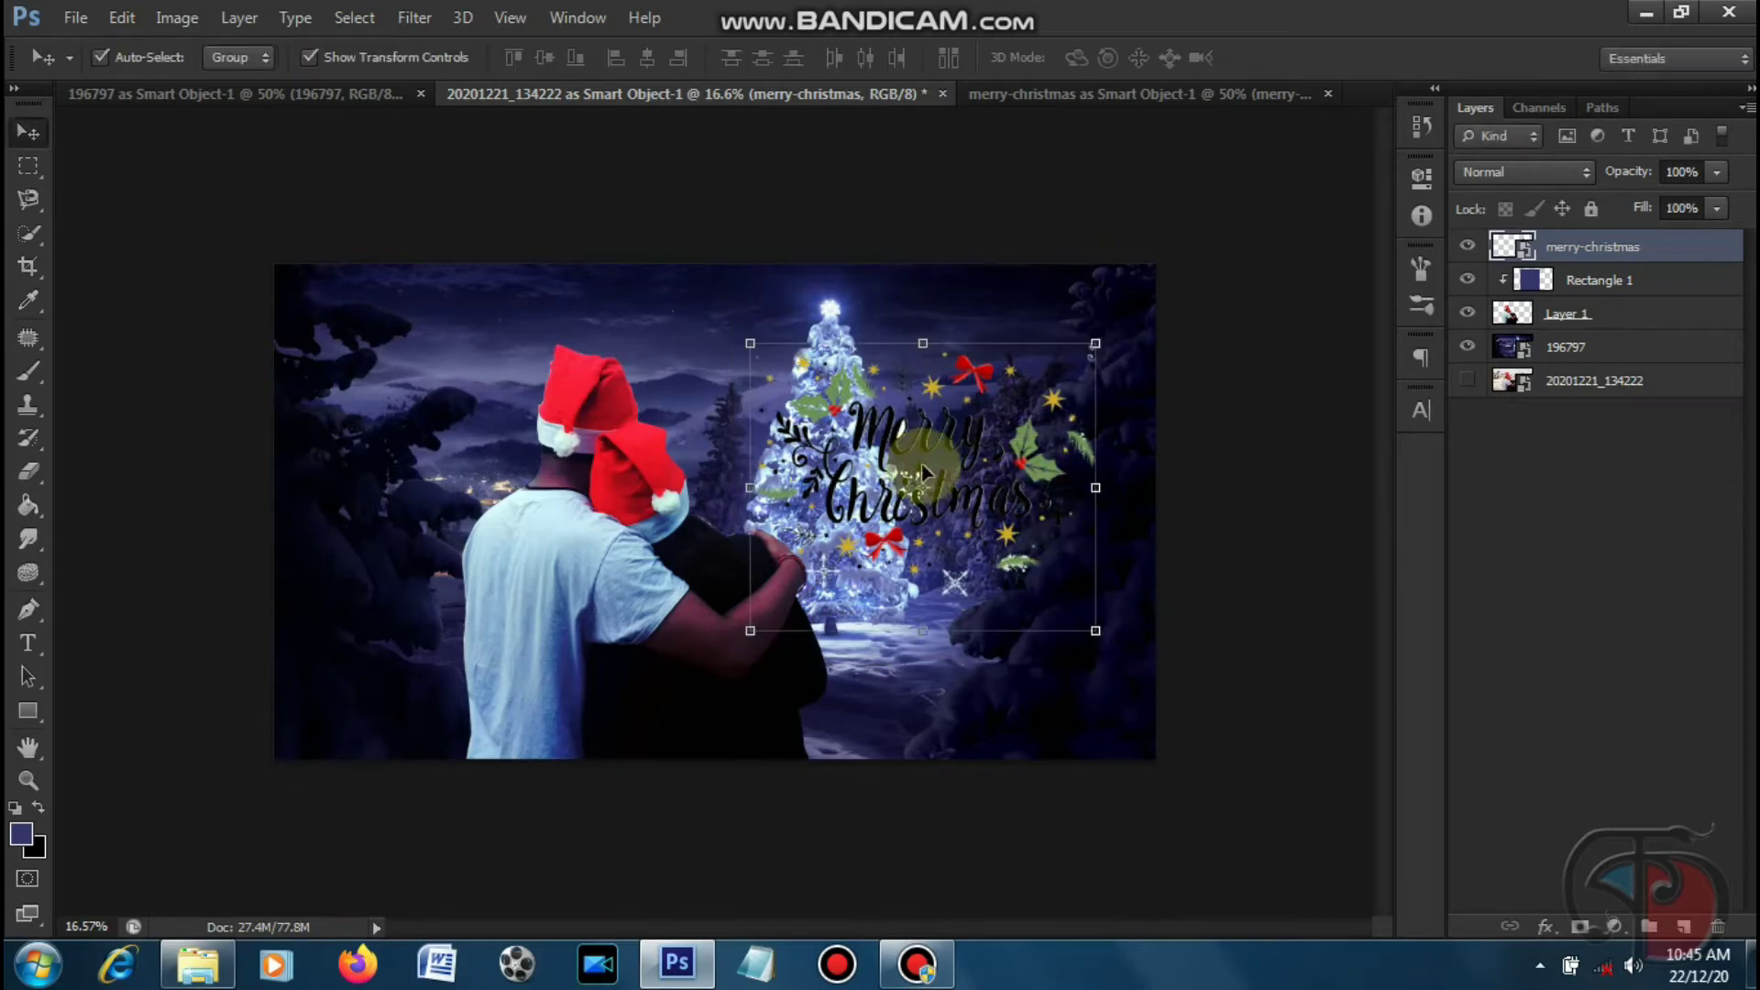
- Move and enlarge the glowing graphic at the lower right beside the tree
left_click_drag(886, 451, 926, 511)
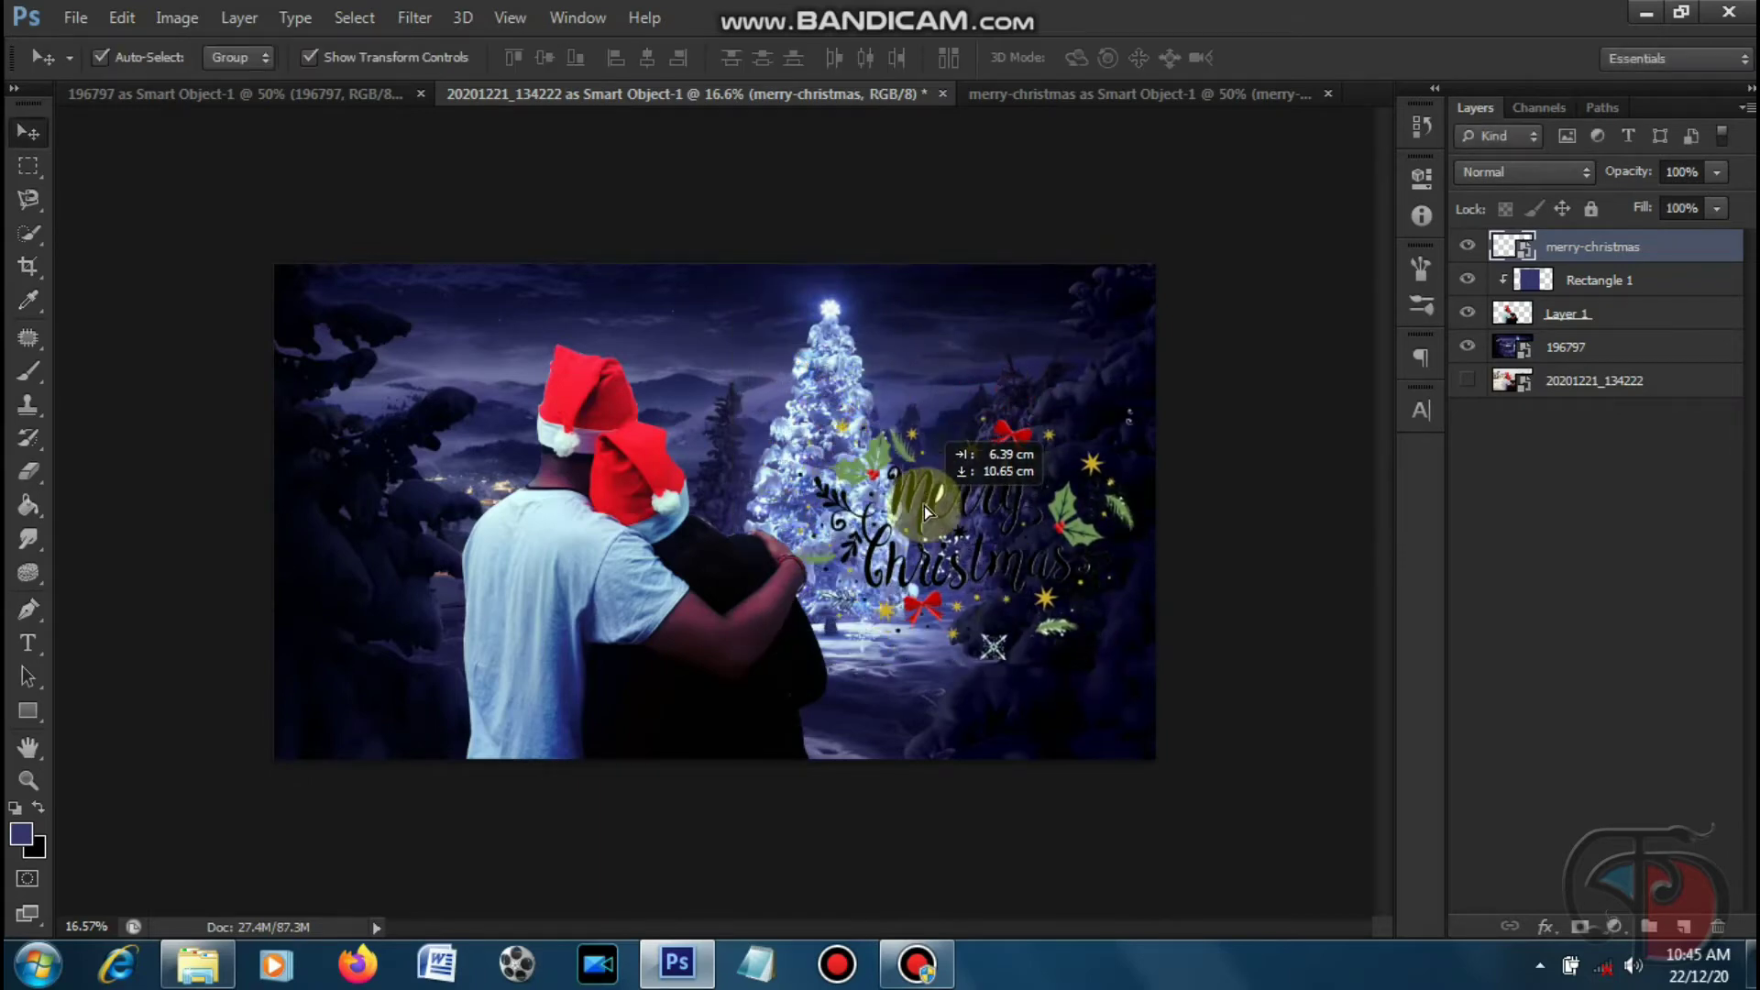
left_click_drag(789, 399, 807, 387)
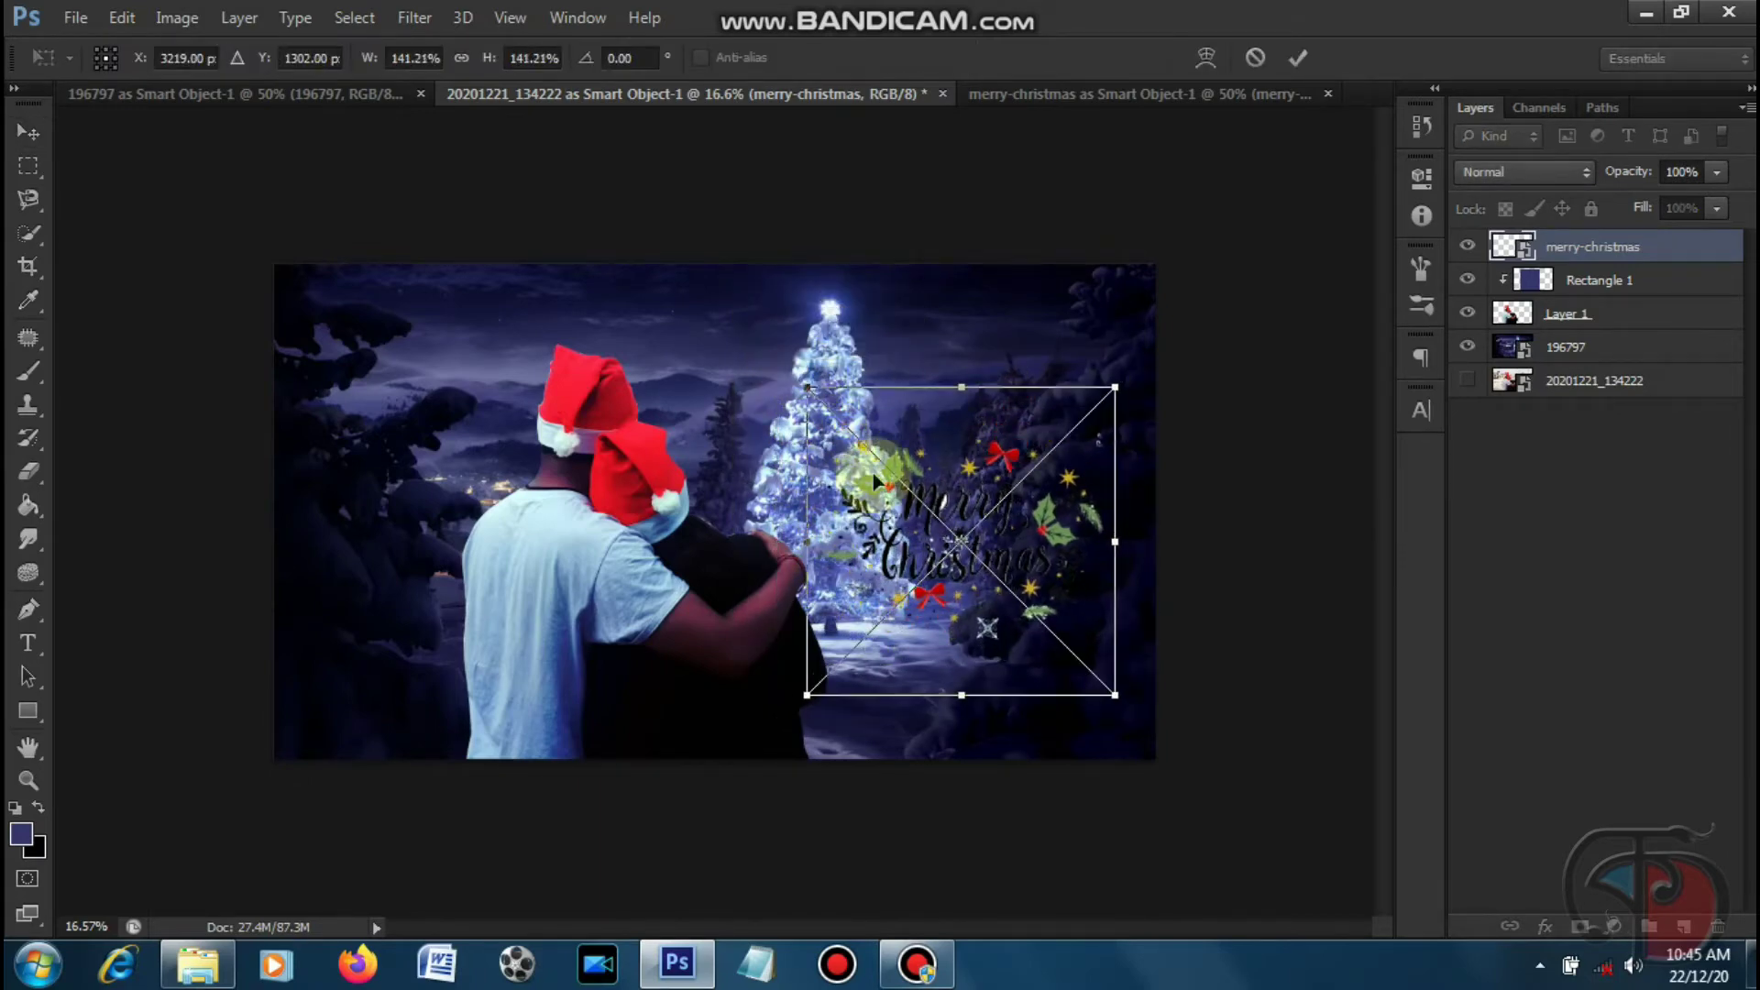
key("Return")
left_click_drag(1053, 527, 1061, 589)
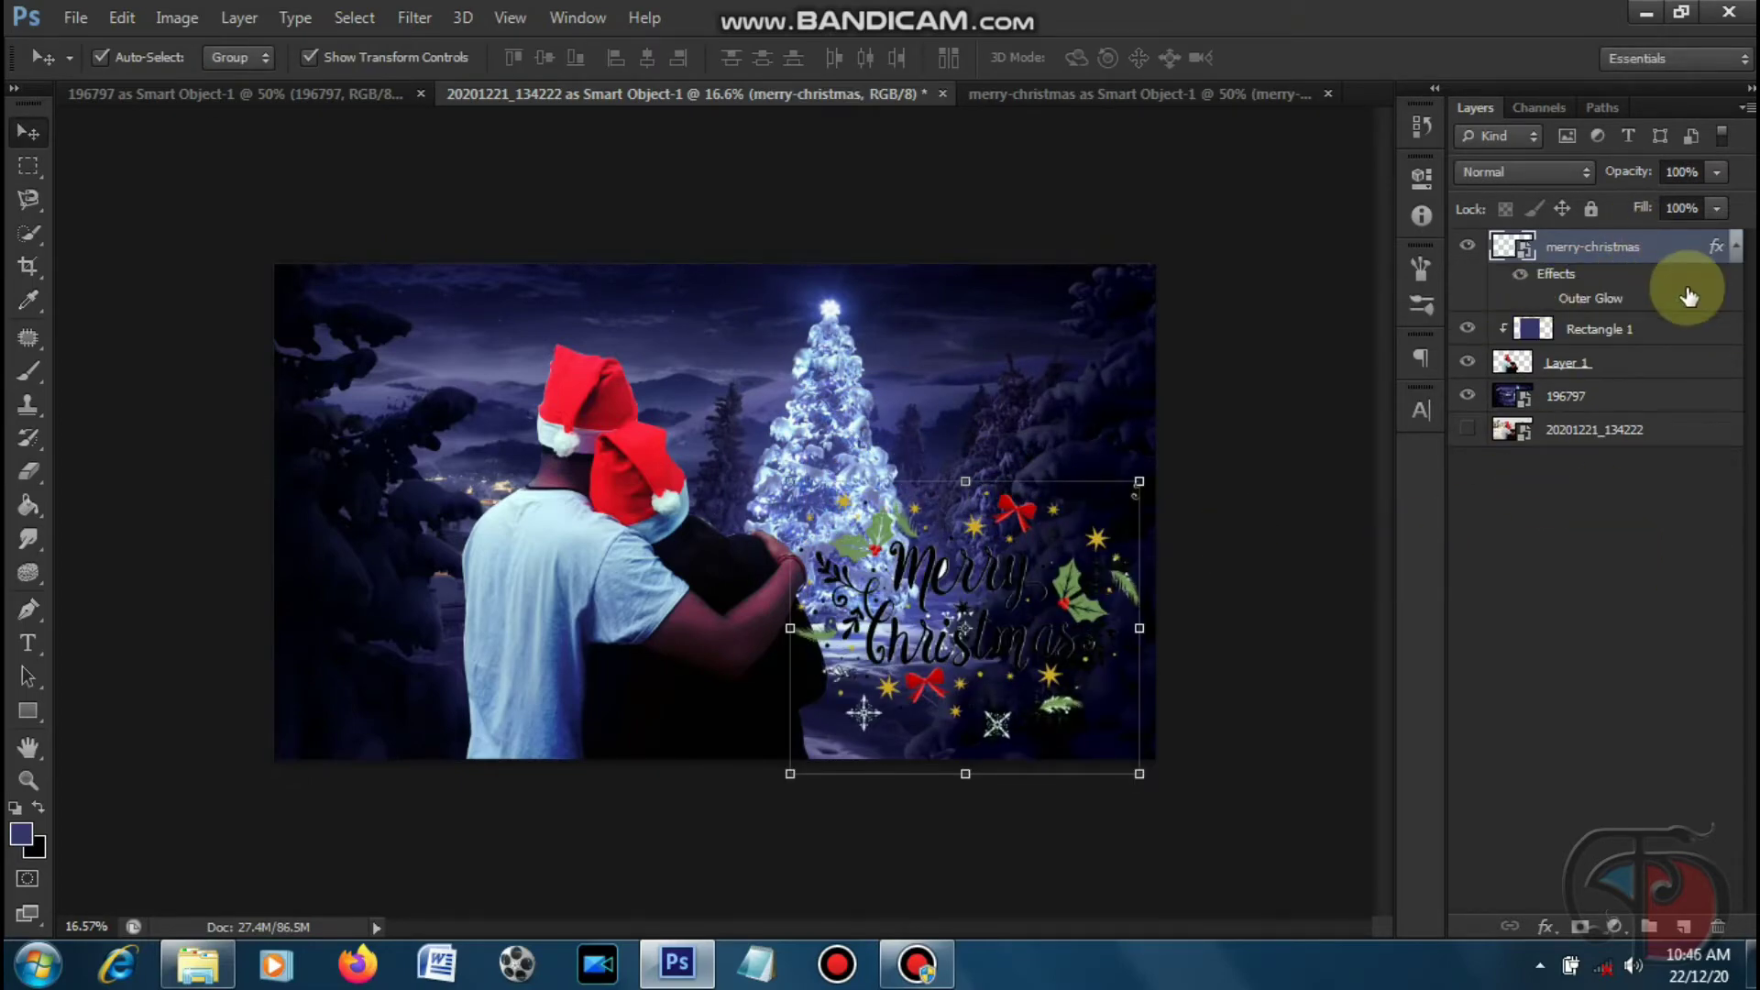
left_click(1736, 255)
- Open cloud3 from the D: drive Layers folder as a Smart Object and drag it into the composite
left_click(74, 20)
left_click(315, 173)
left_click(84, 362)
double_click(626, 170)
double_click(473, 359)
left_click(897, 385)
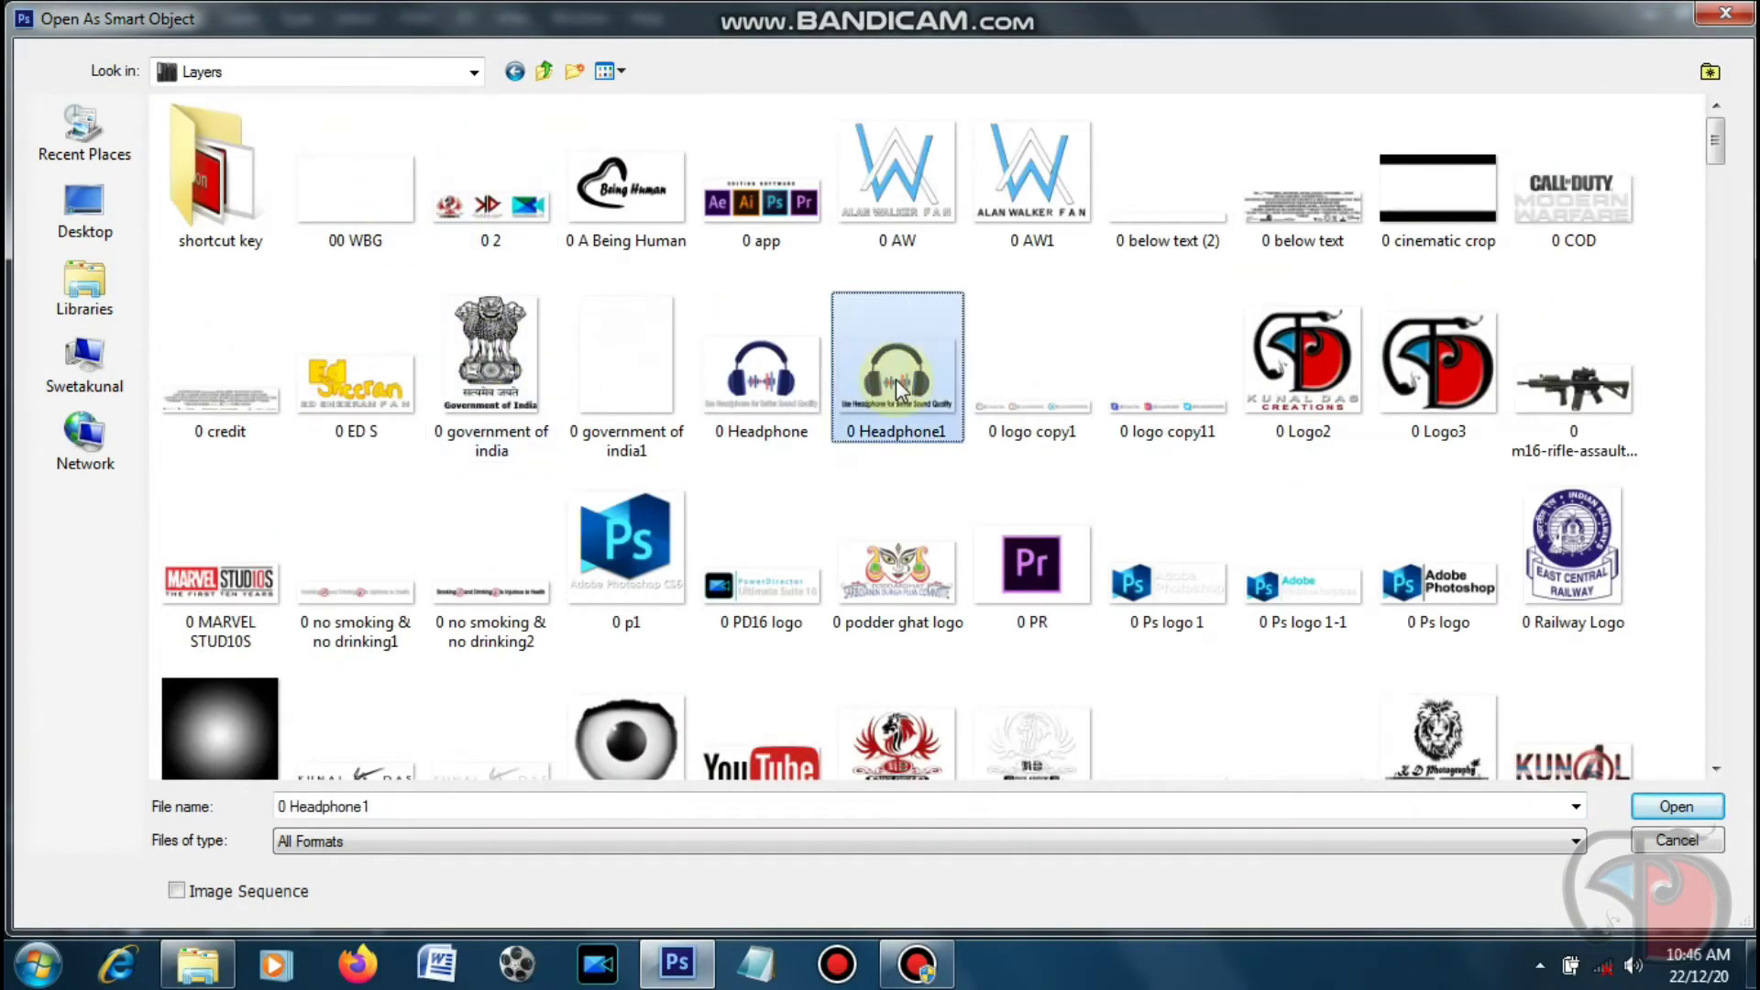
scroll(903, 385, "down", 10)
double_click(1286, 197)
mouse_move(725, 464)
left_mouse_down()
mouse_move(308, 108)
mouse_move(928, 607)
left_mouse_up()
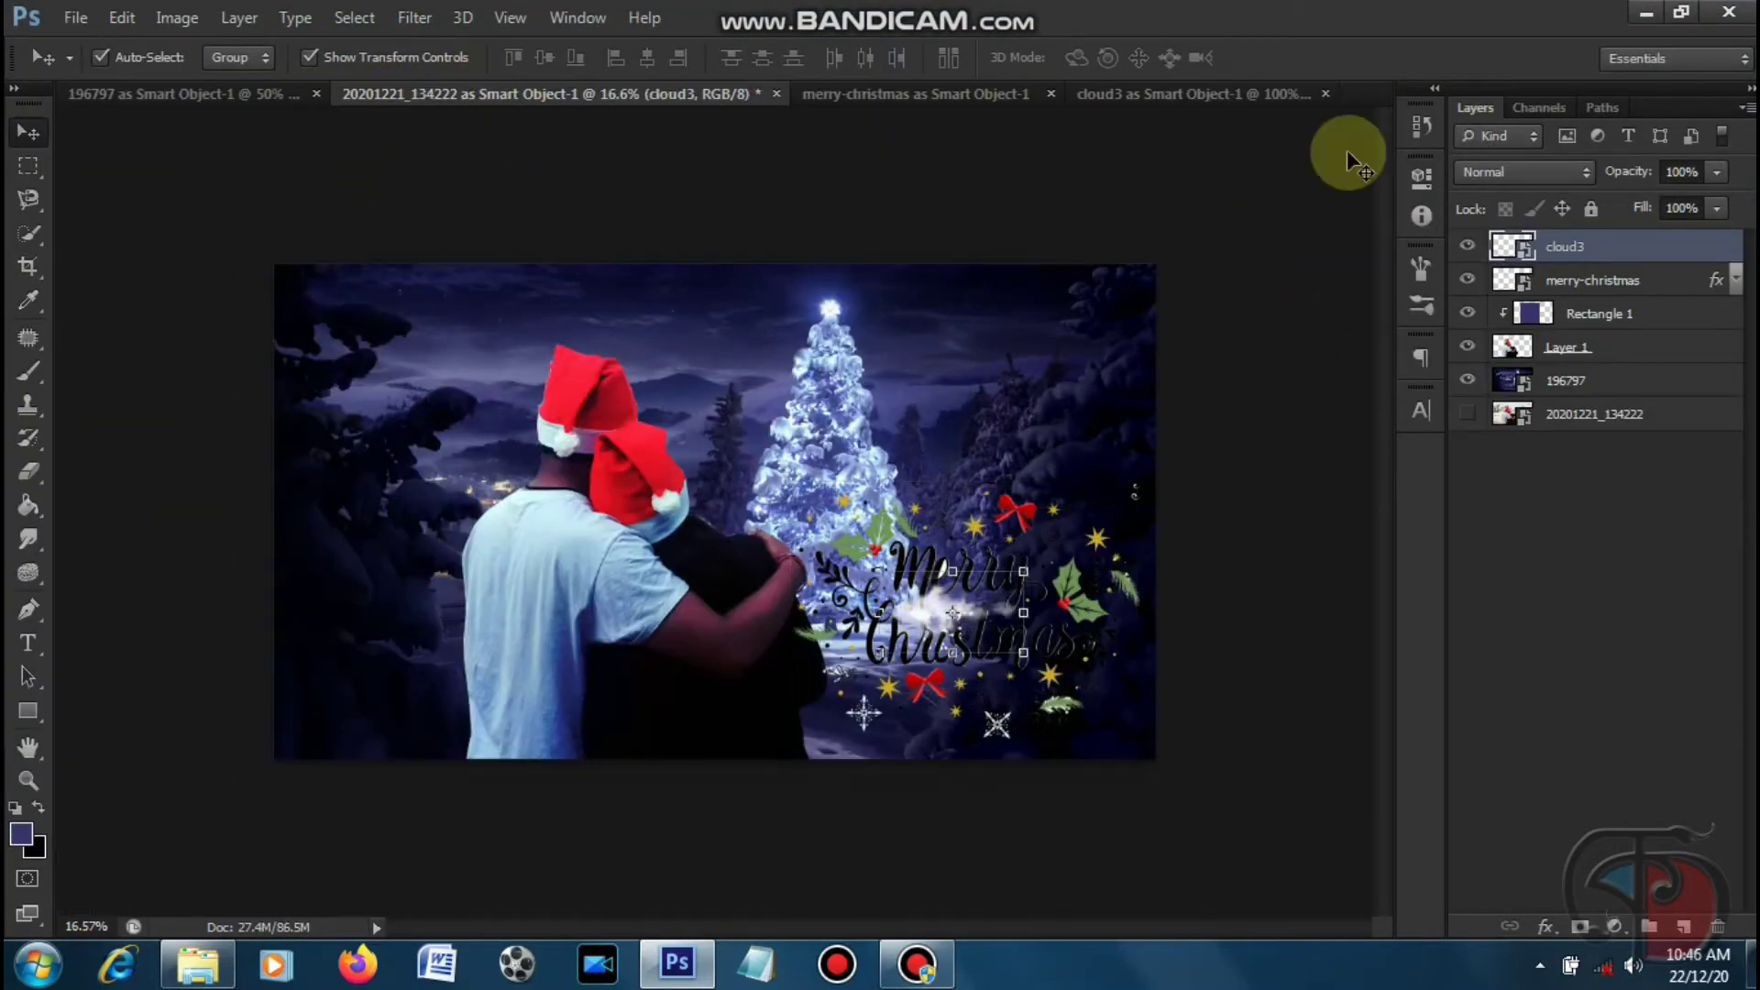
- Close the cloud3, merry-christmas and 196797 documents without saving
key("ctrl+w")
left_click(937, 383)
left_click(1290, 90)
key("ctrl+w")
left_click(937, 380)
left_click(371, 95)
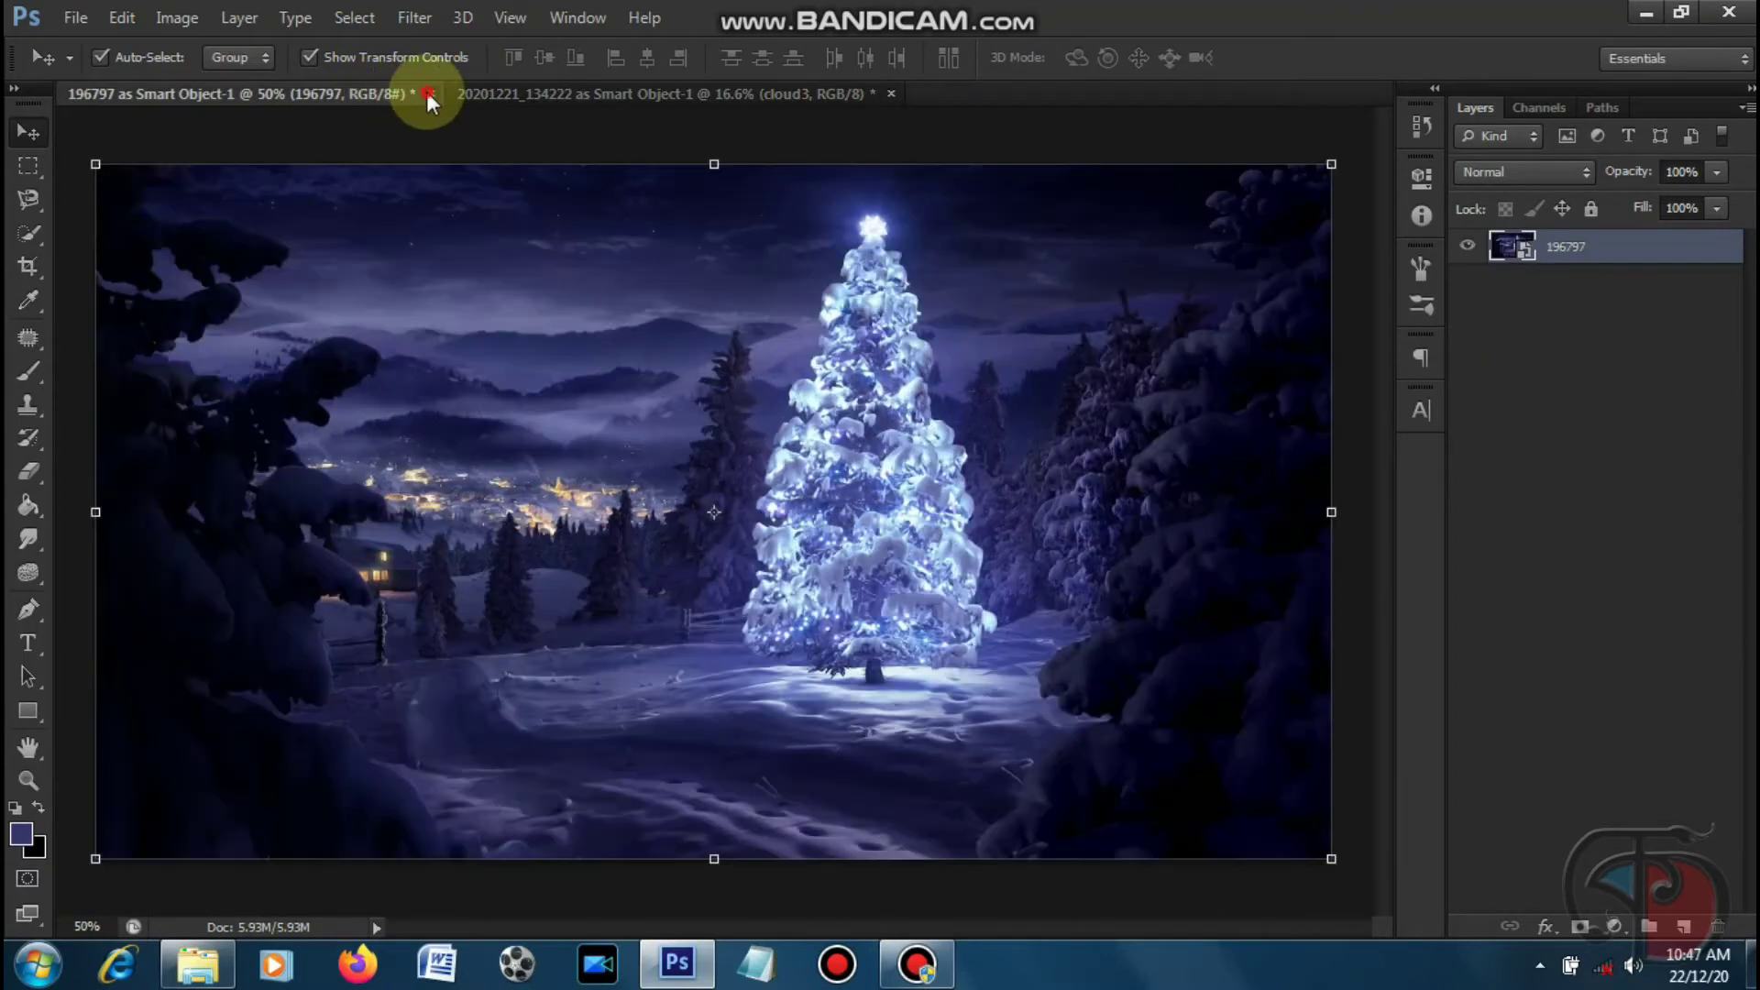
left_click(431, 94)
left_click(916, 381)
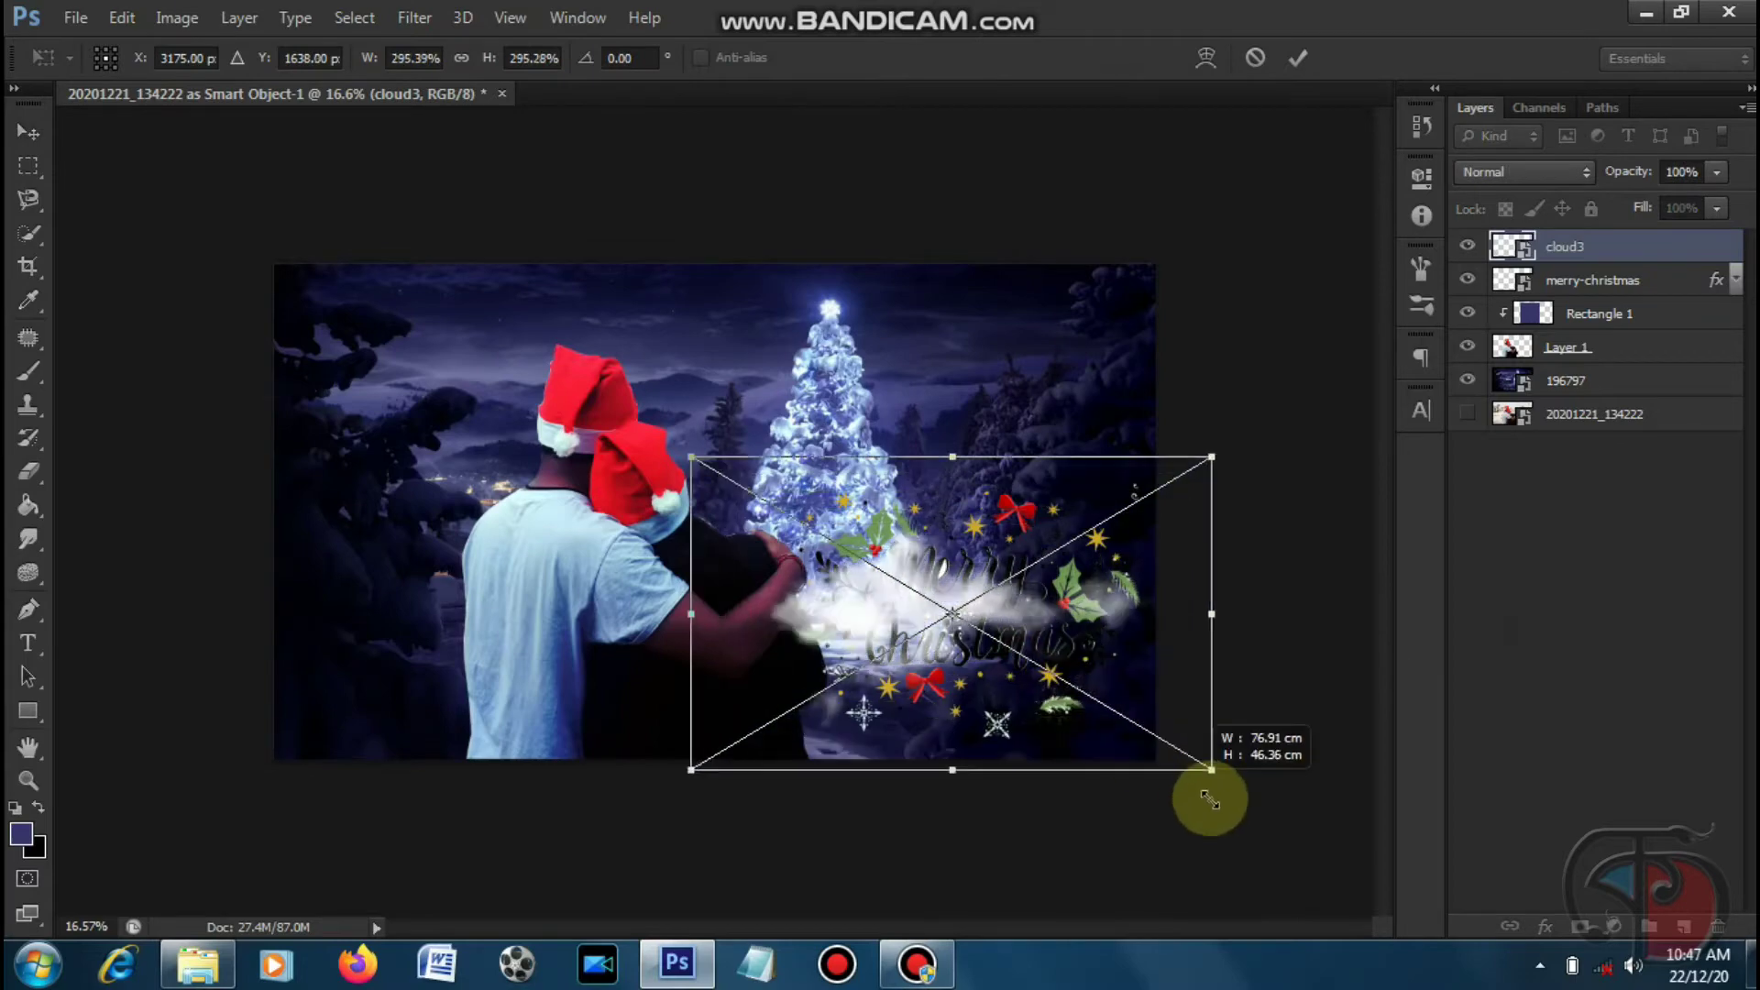
- Stretch the cloud across the bottom as fog and stack it below the merry-christmas layer
left_click_drag(1027, 653, 1216, 758)
left_click_drag(880, 640, 790, 732)
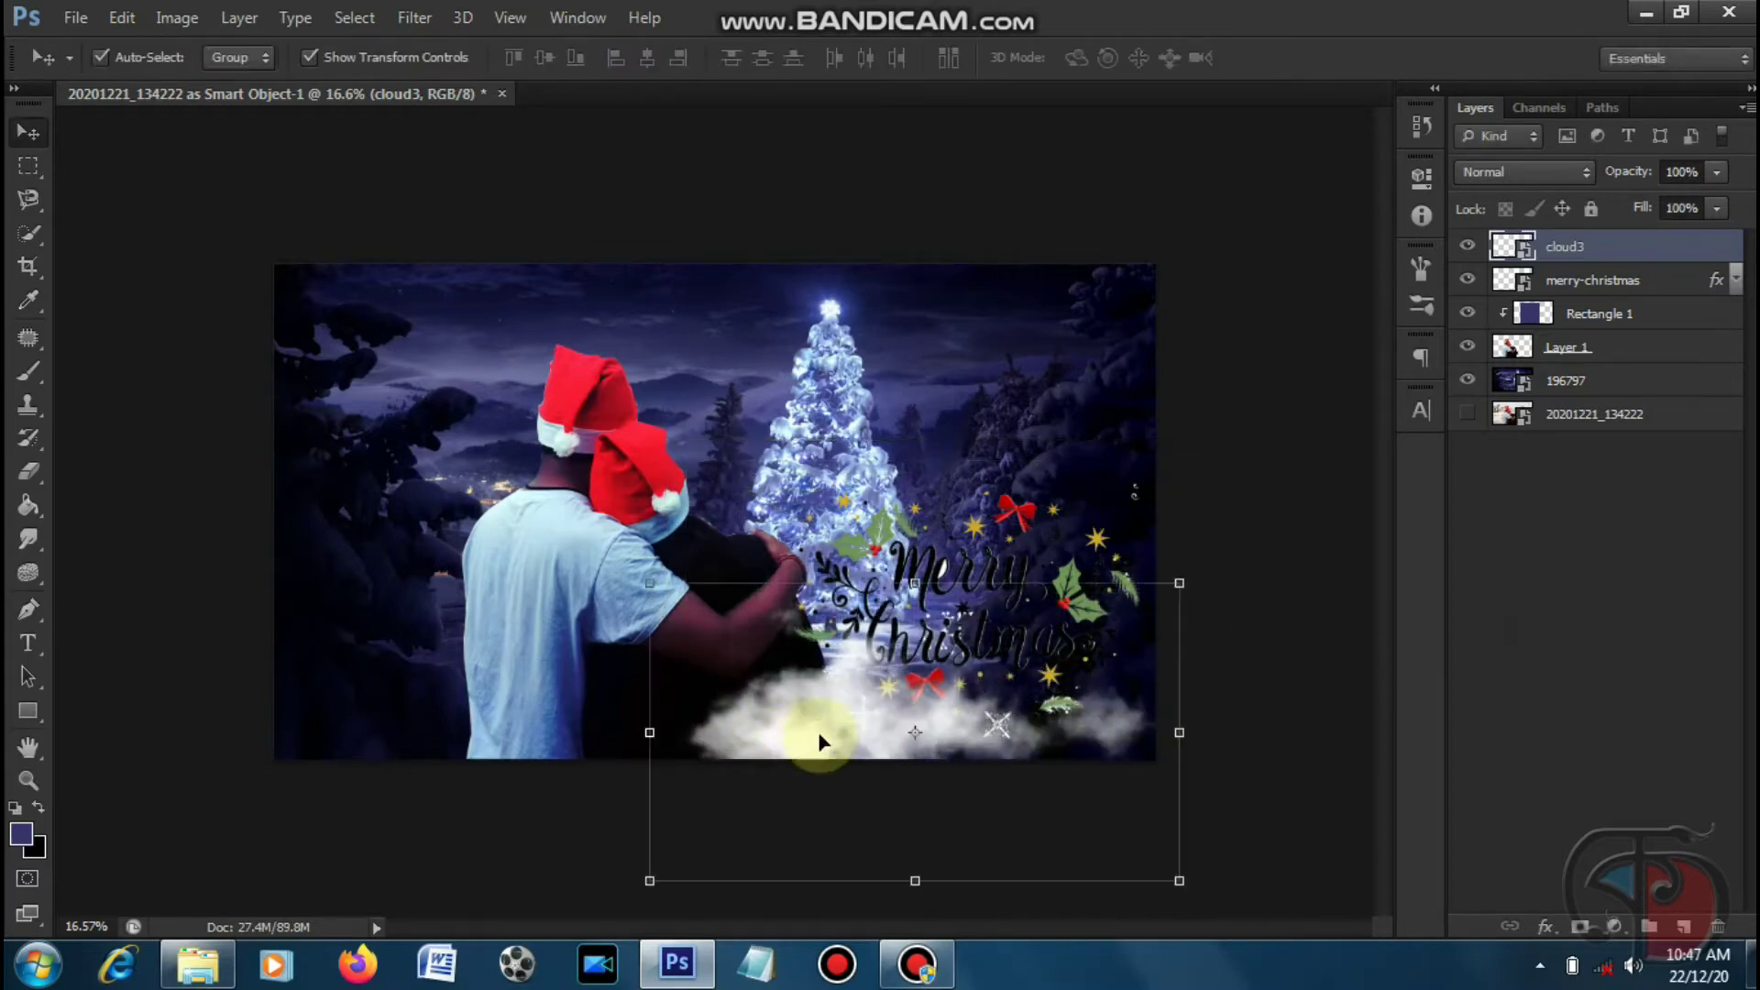
left_click_drag(1179, 881, 1402, 432)
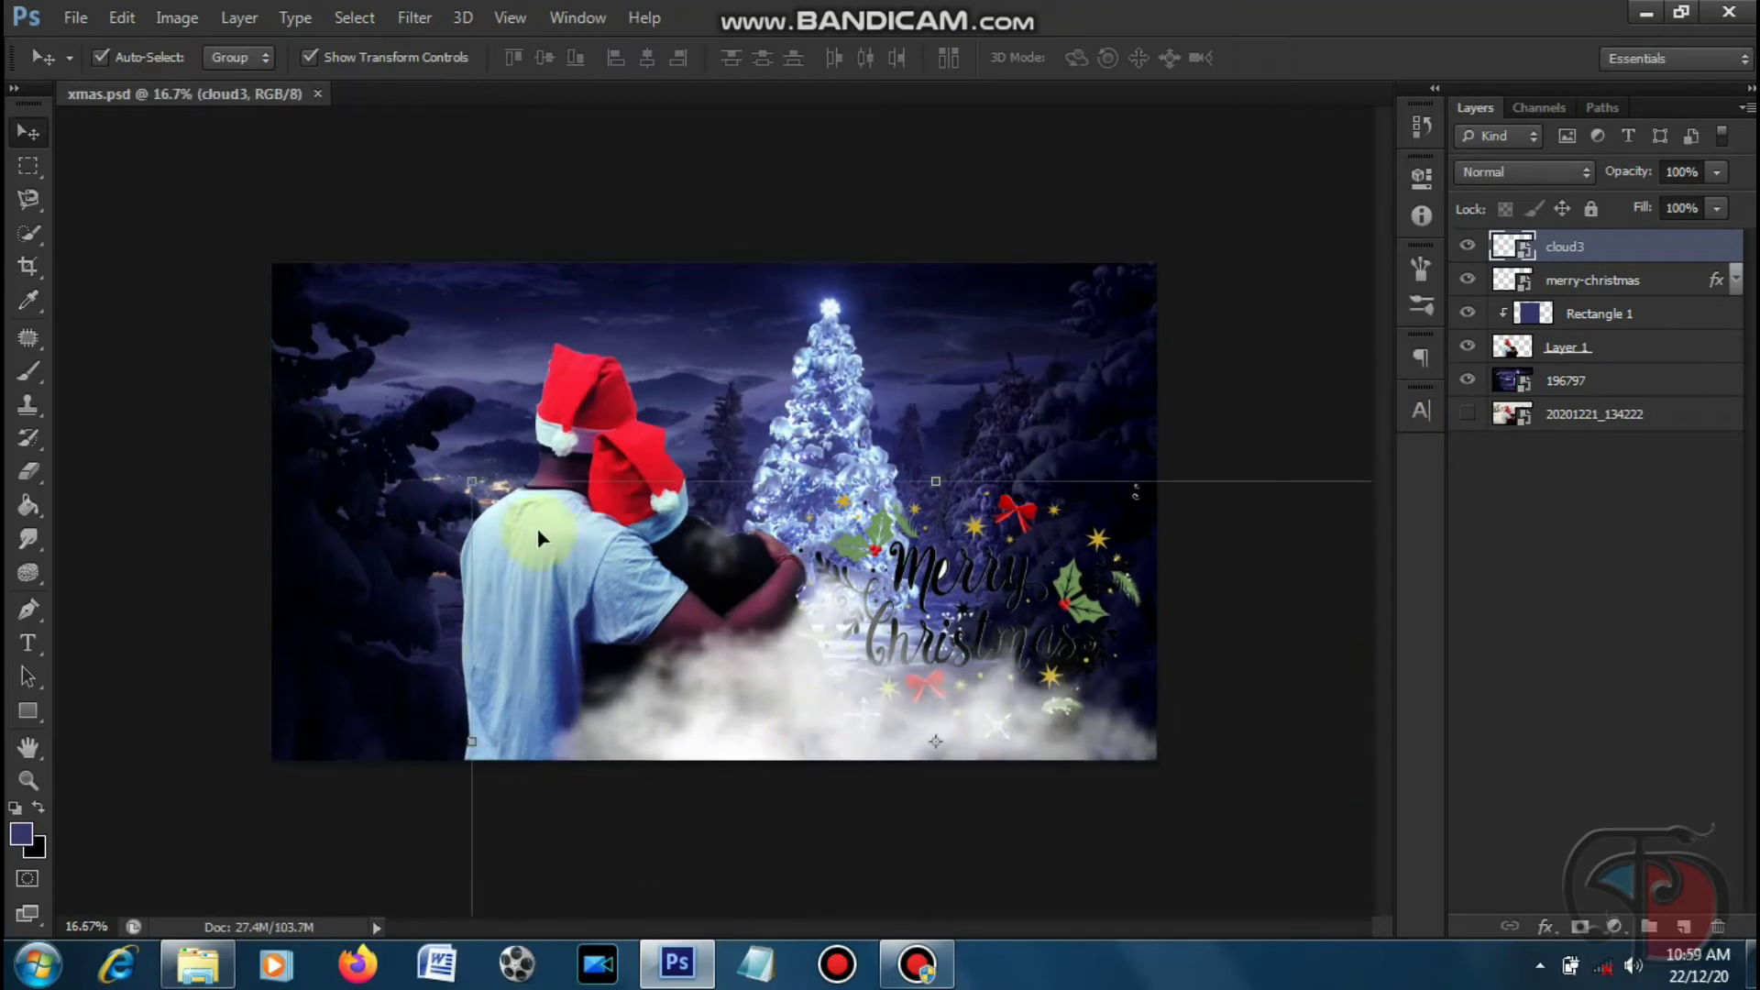
left_click_drag(467, 477, 433, 445)
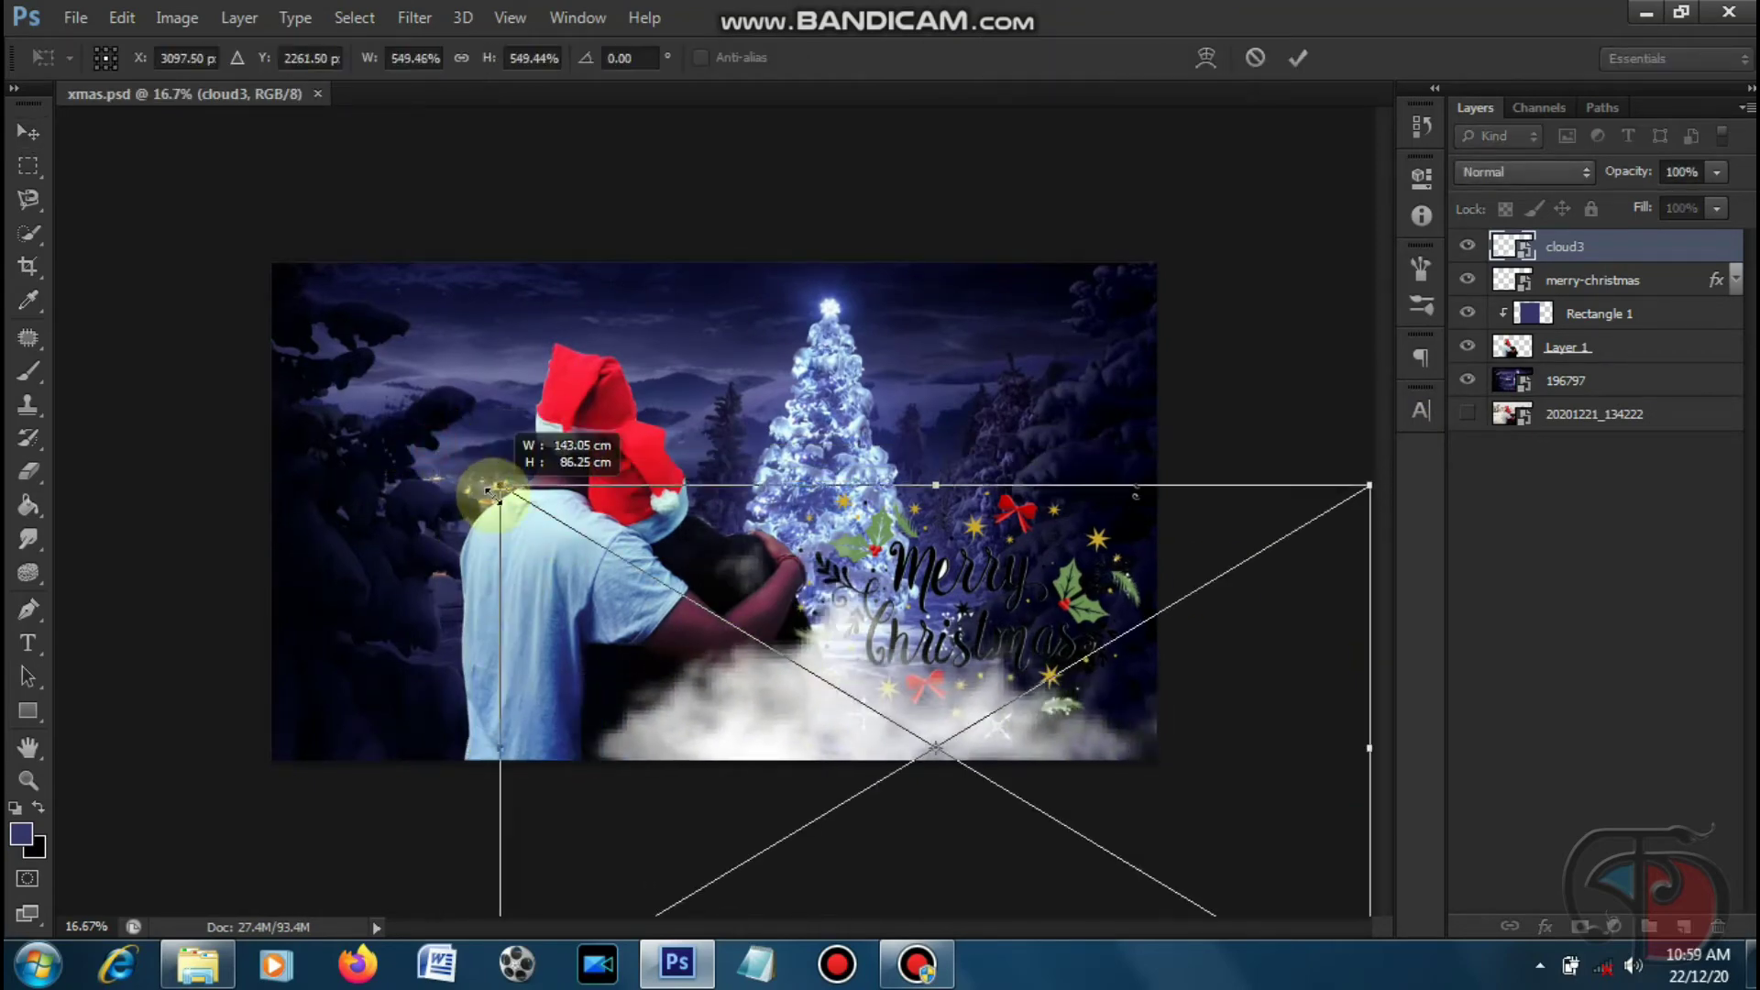
left_click_drag(433, 445, 473, 482)
double_click(1020, 612)
left_click_drag(1632, 250, 1632, 286)
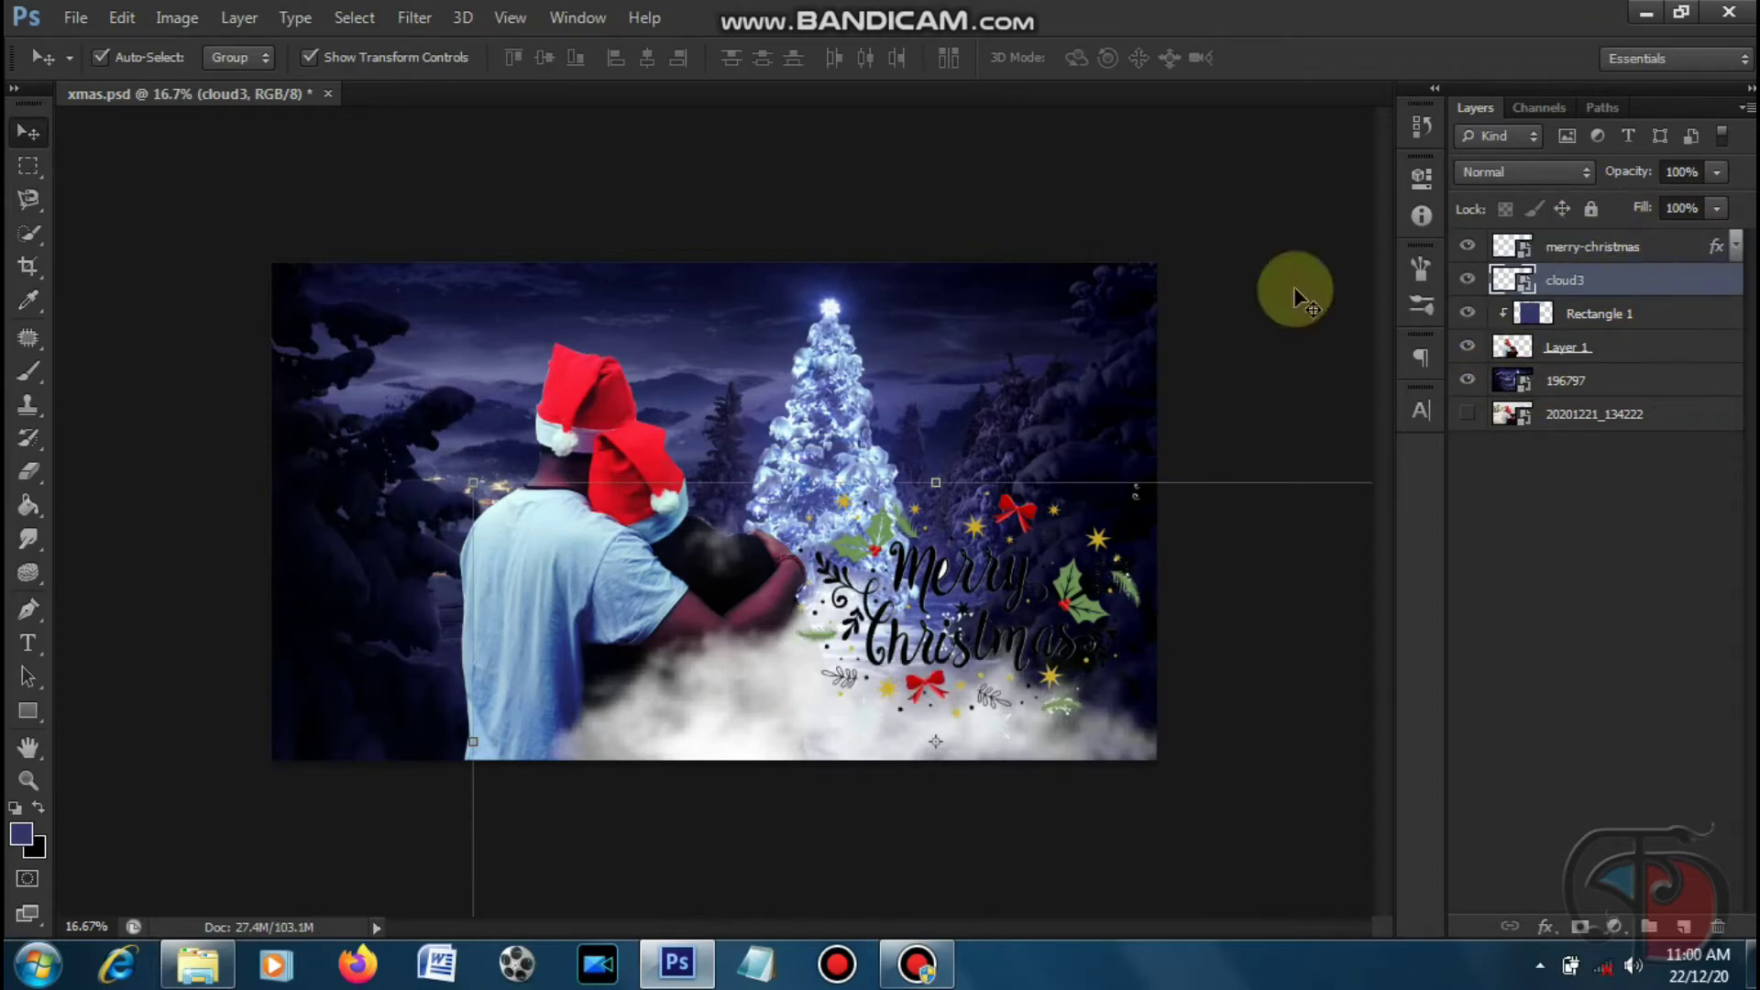
key("ctrl+minus")
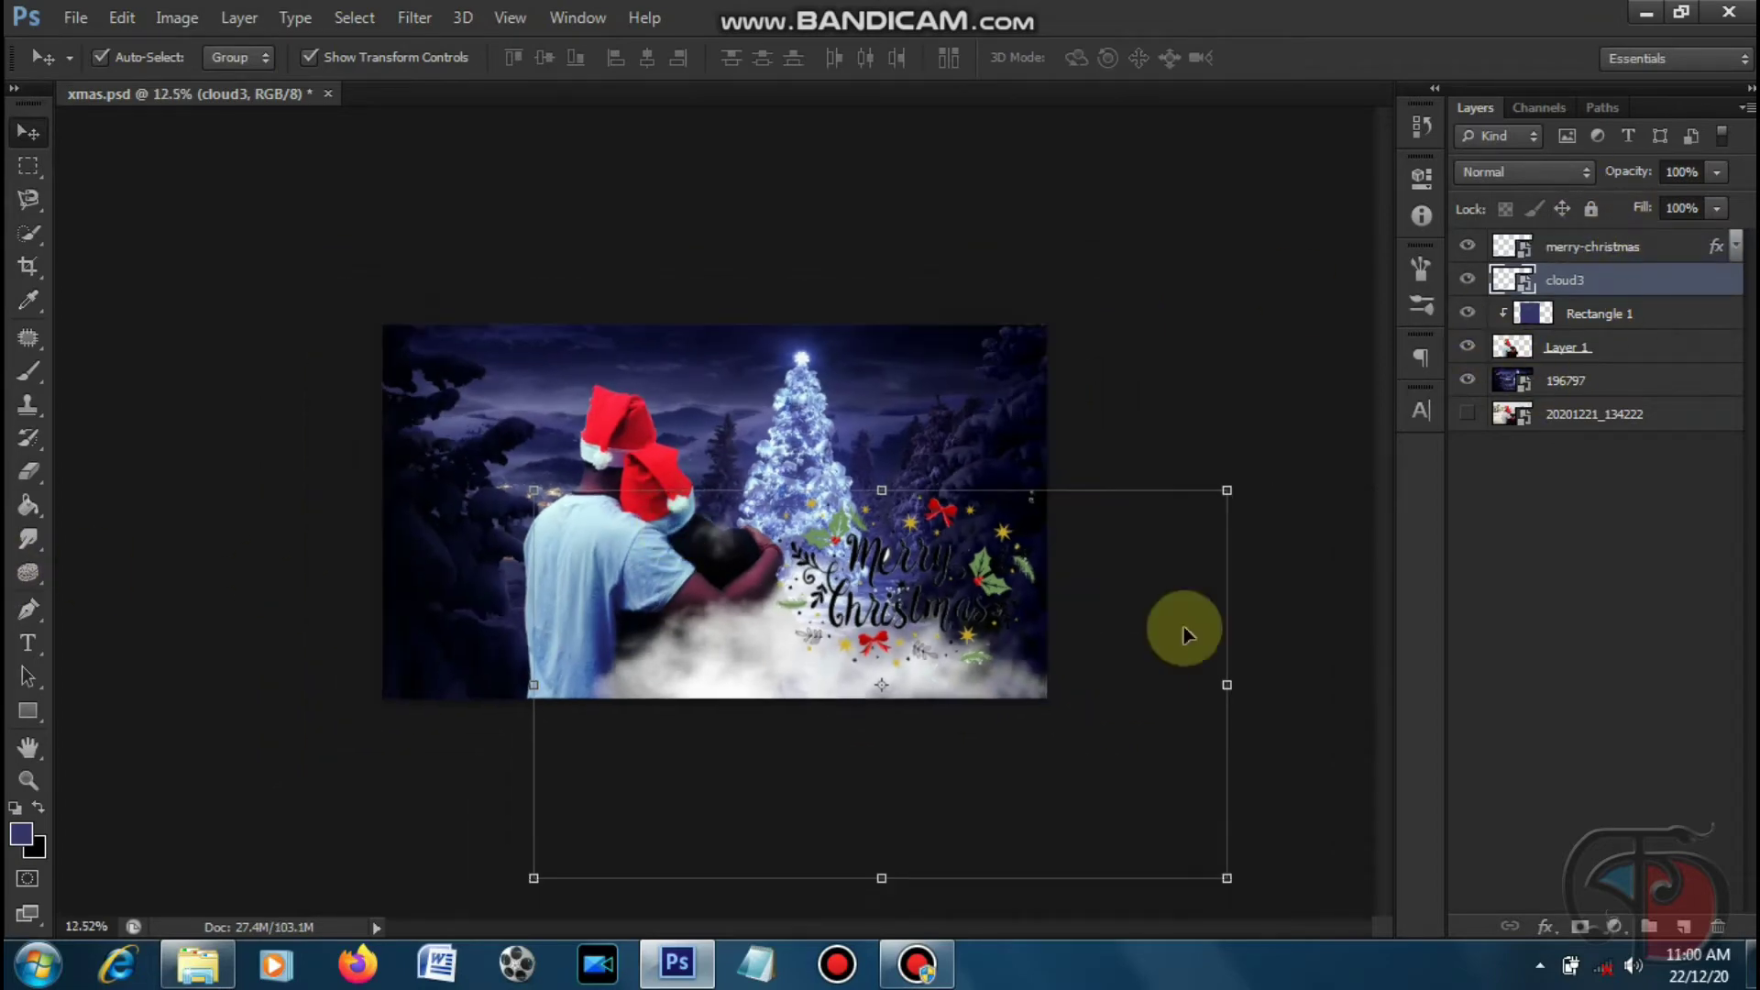
- Duplicate the cloud3 layer and move the copy to the lower left
left_click_drag(1230, 688, 762, 691)
left_click(805, 702)
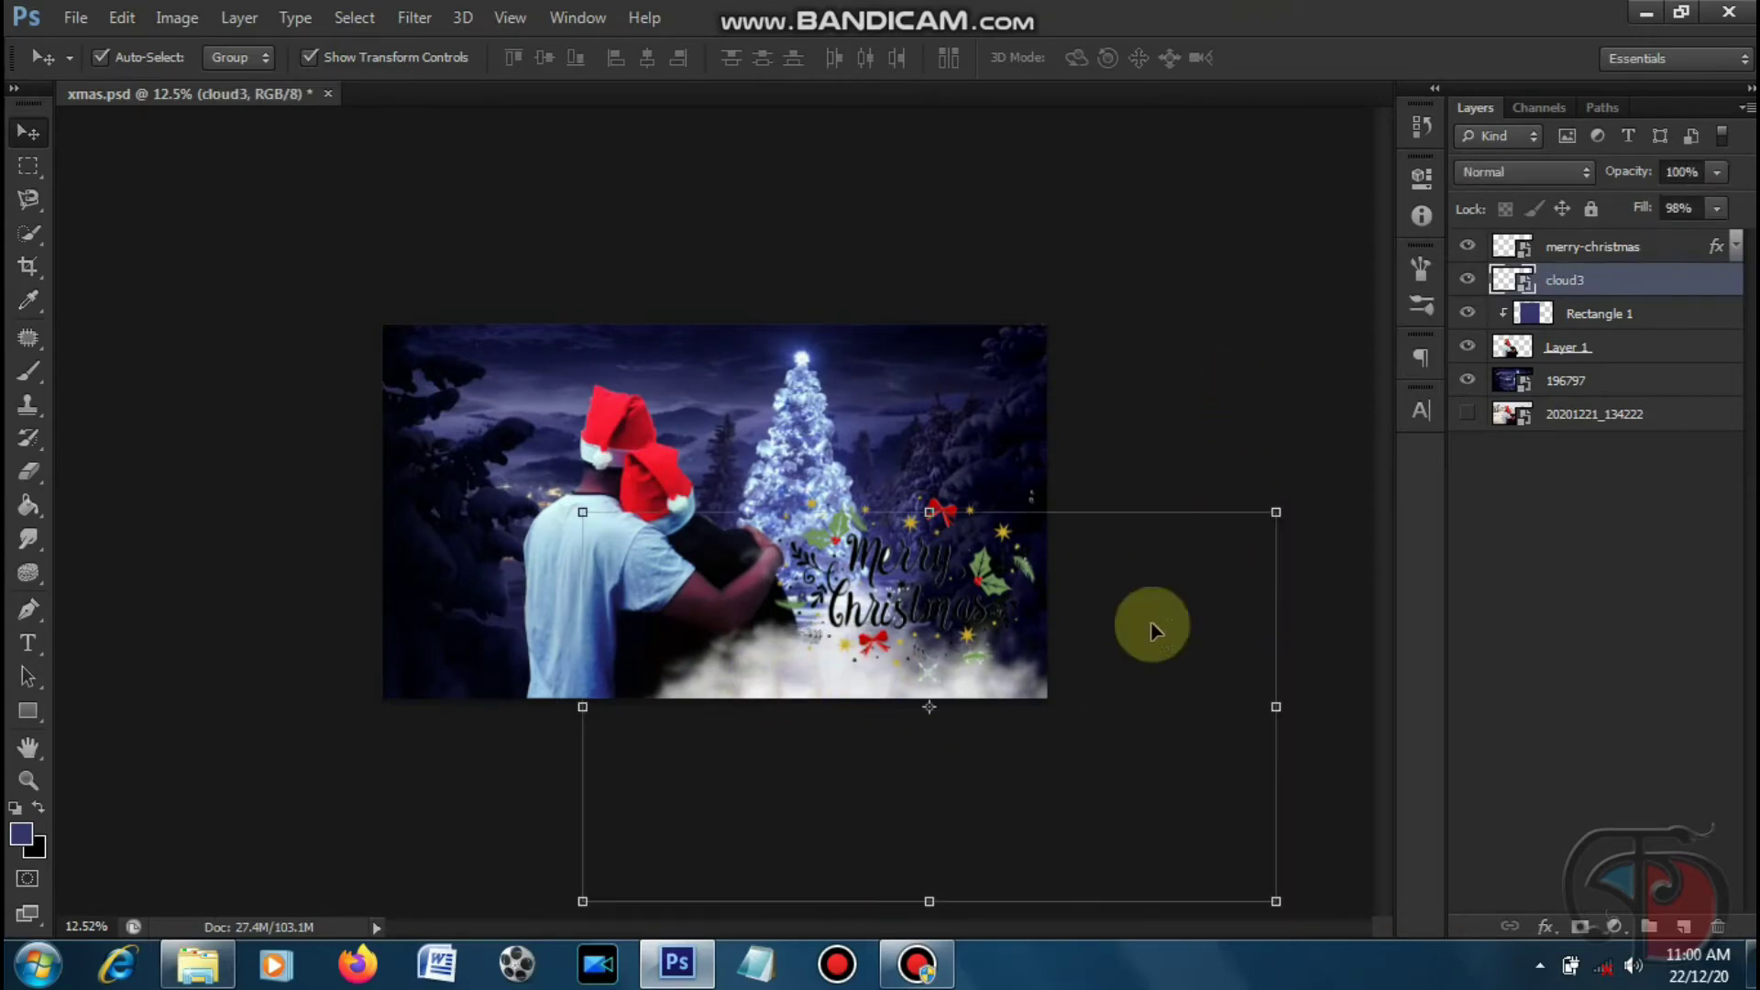
right_click(1659, 275)
left_click(1192, 165)
key("Return")
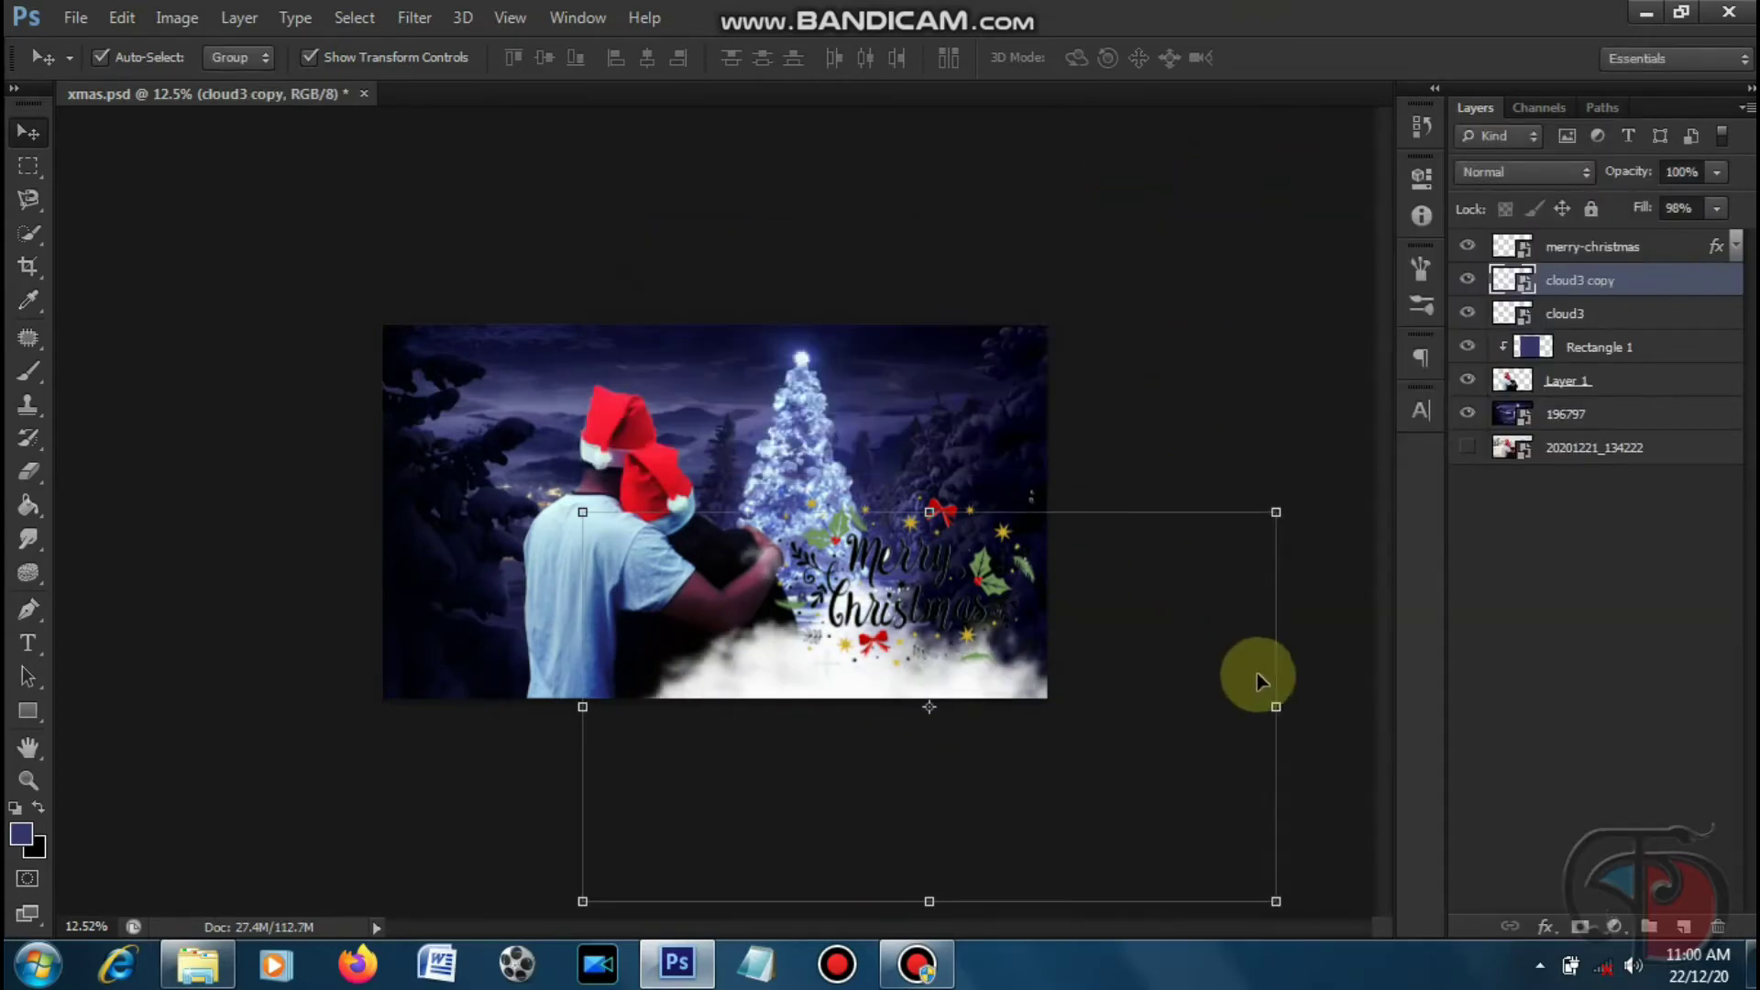
key("ctrl+t")
left_click_drag(341, 752, 862, 690)
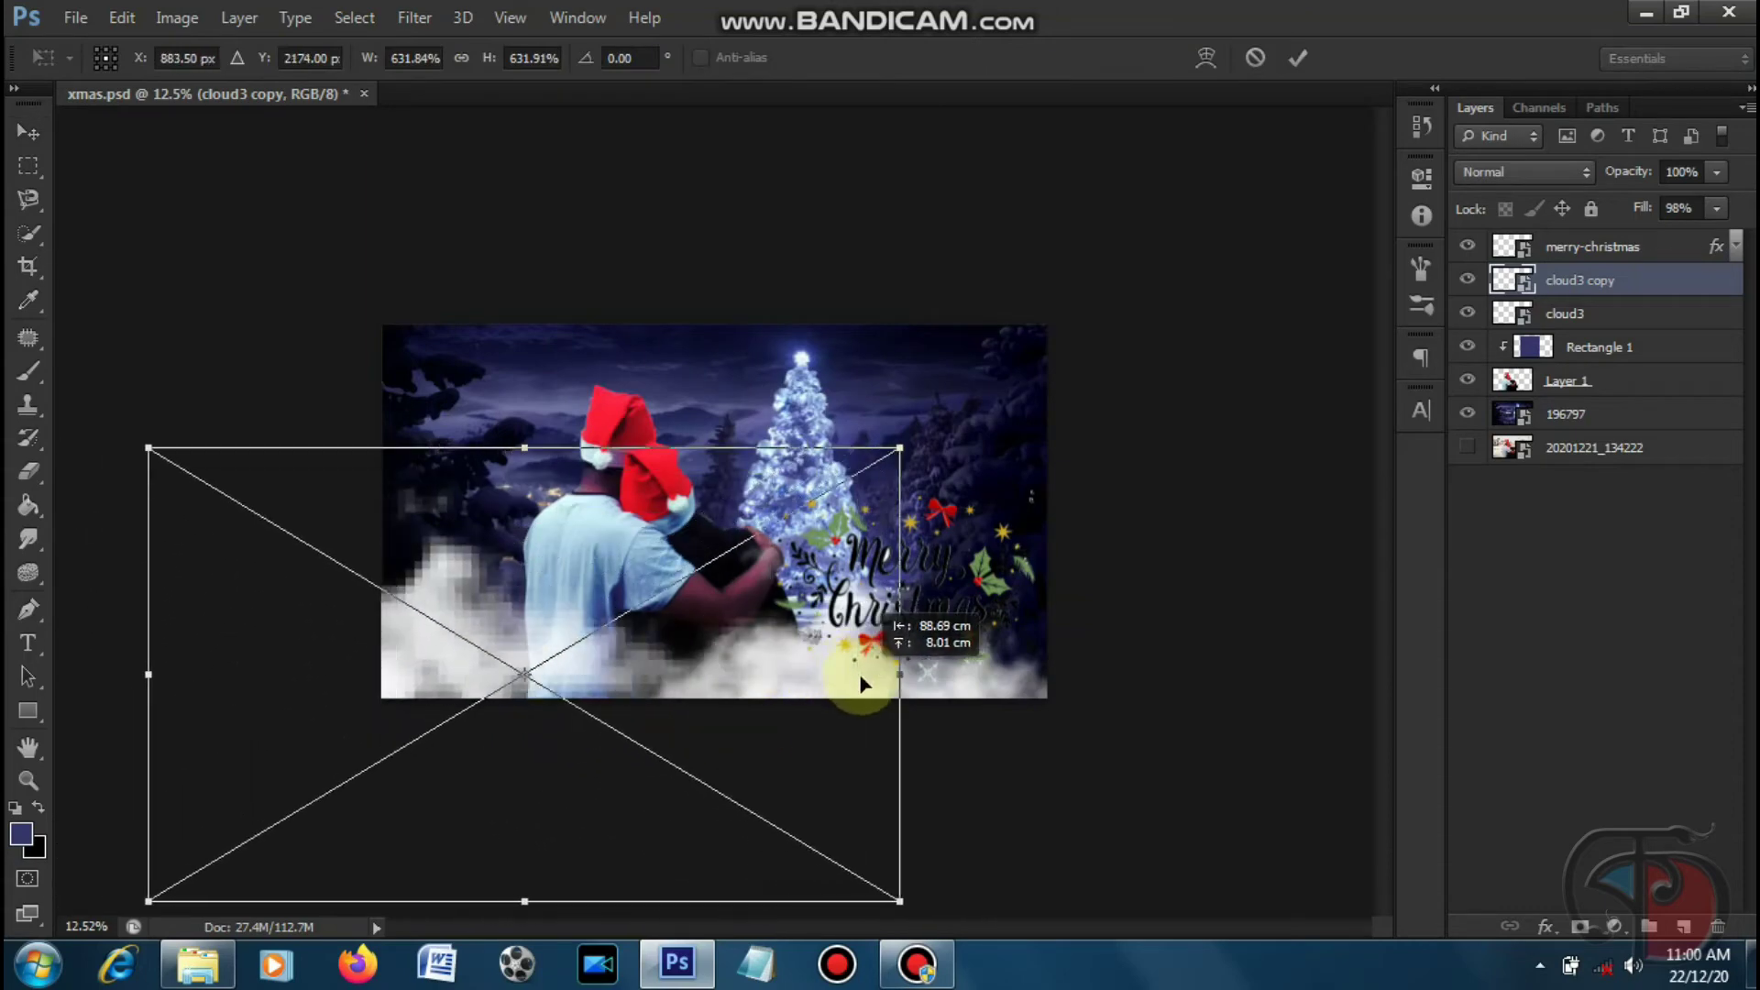
key("Return")
left_click(1168, 681)
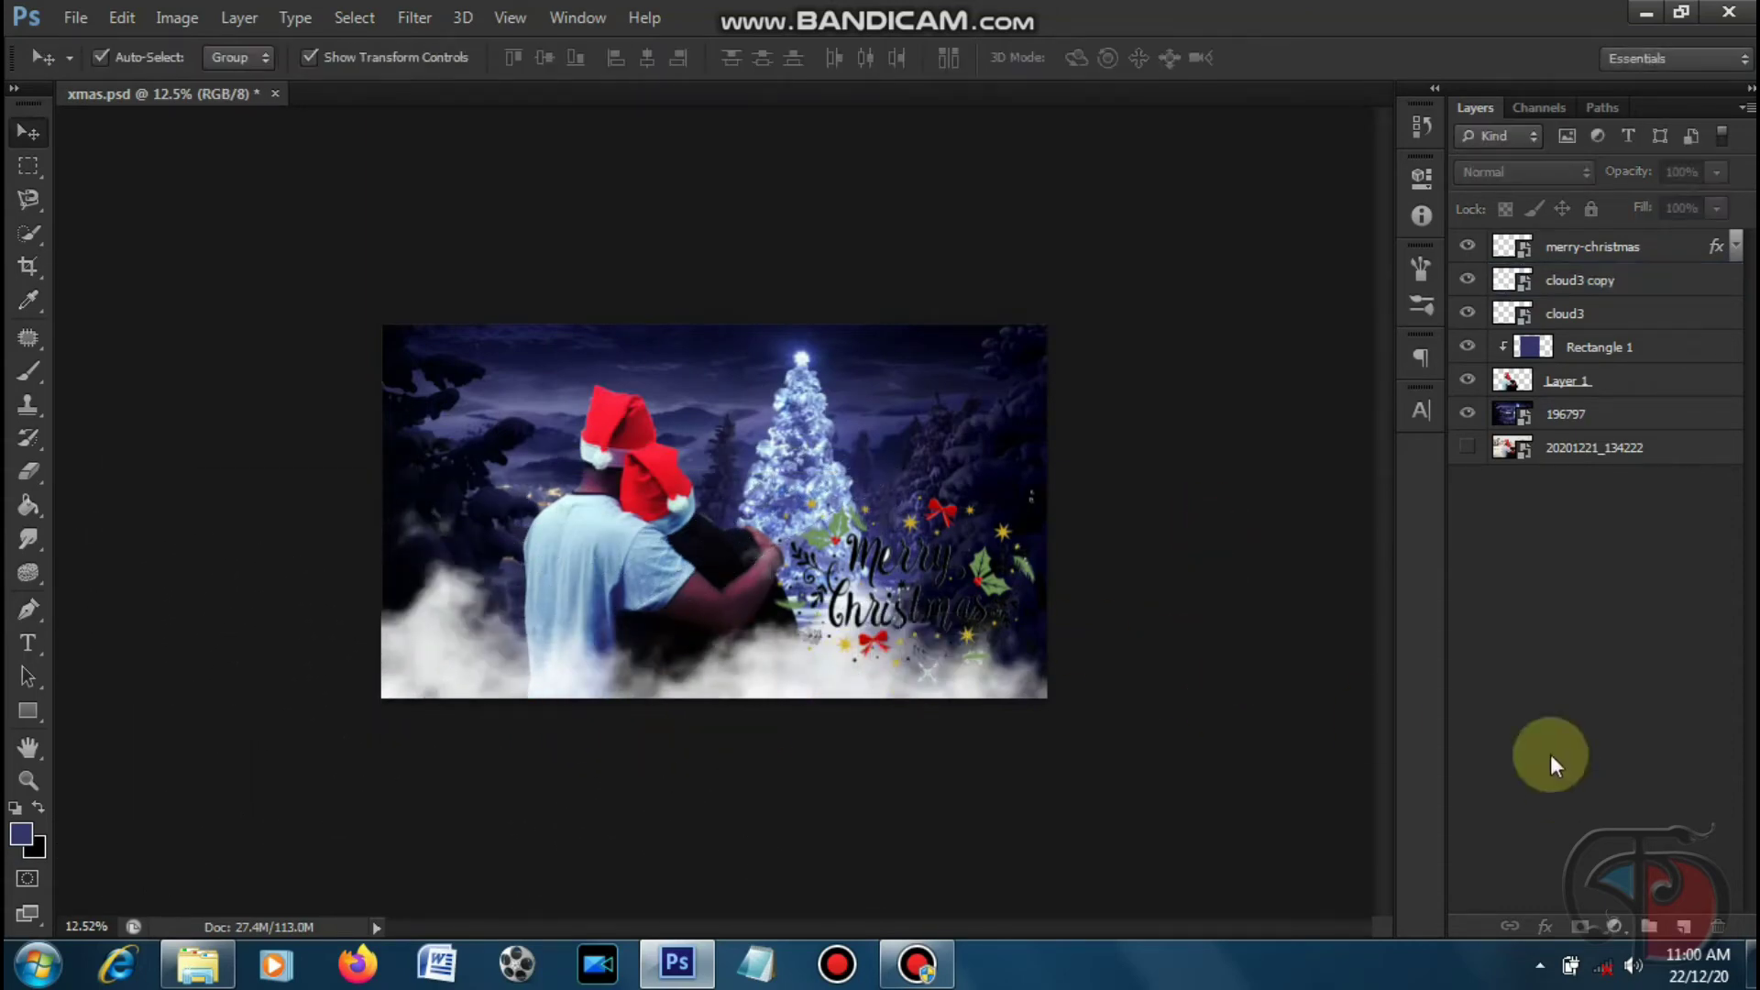
- Convert the cloud3 and cloud3 copy layers into one Smart Object
left_click(1657, 279)
left_click(1651, 314, "shift")
right_click(1650, 314)
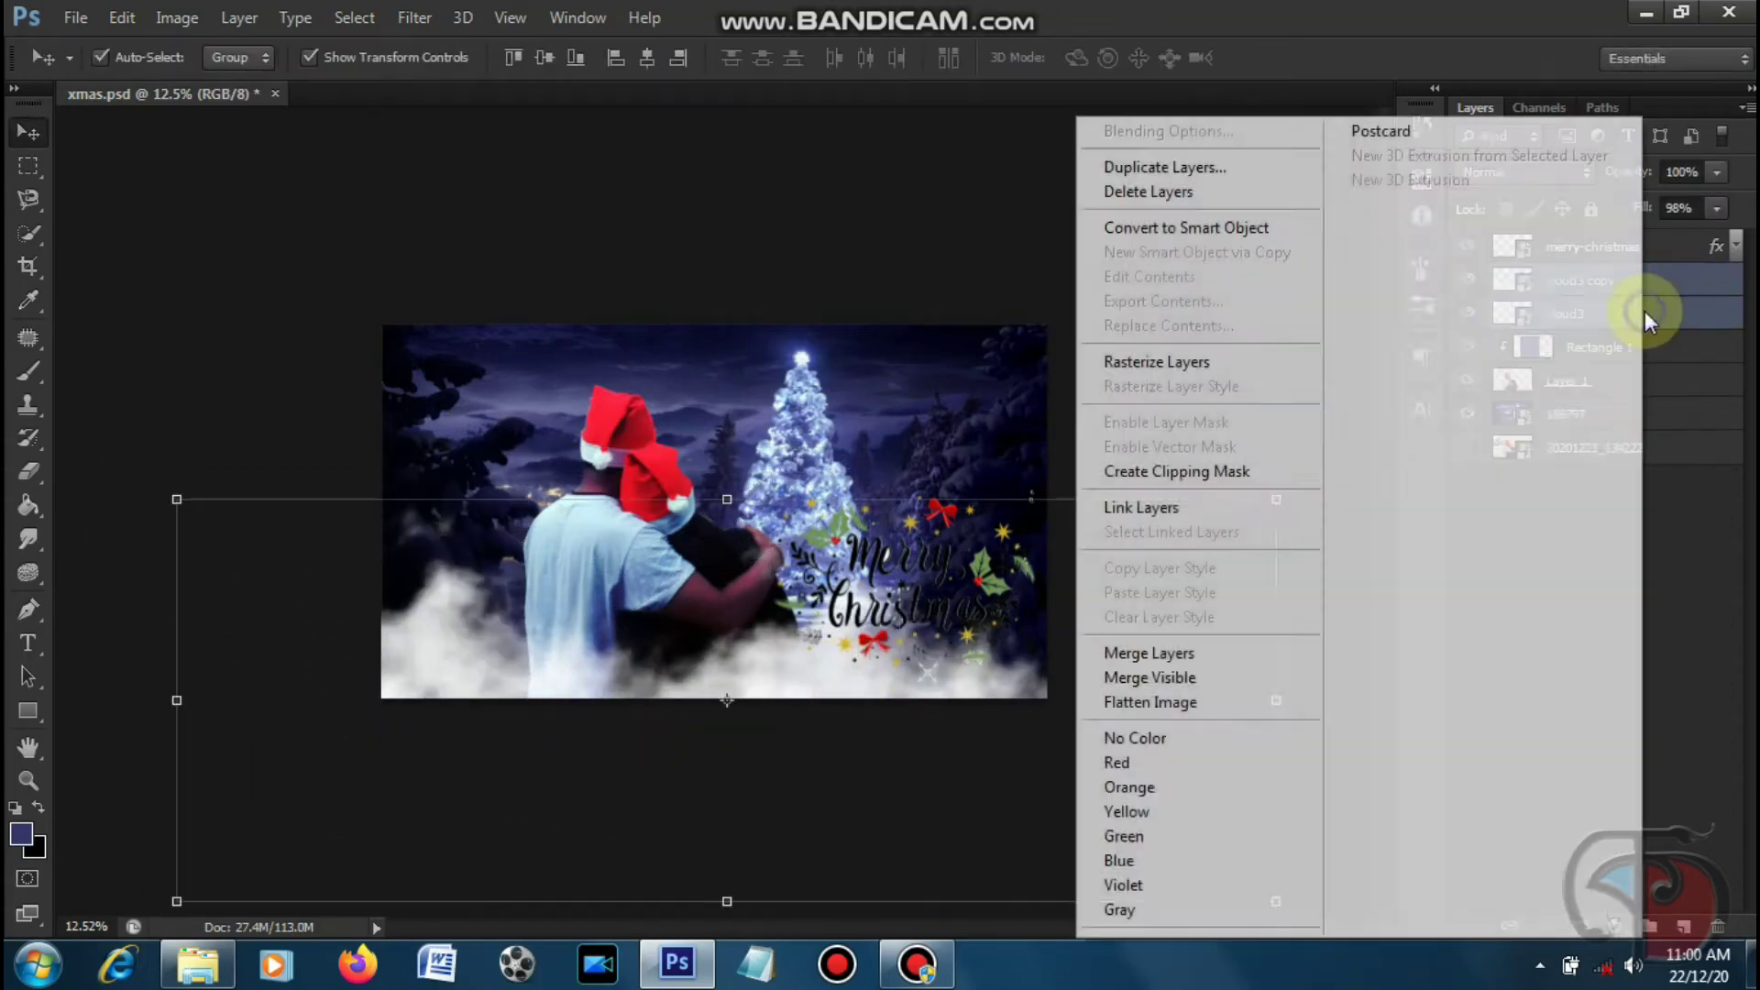
left_click(1282, 240)
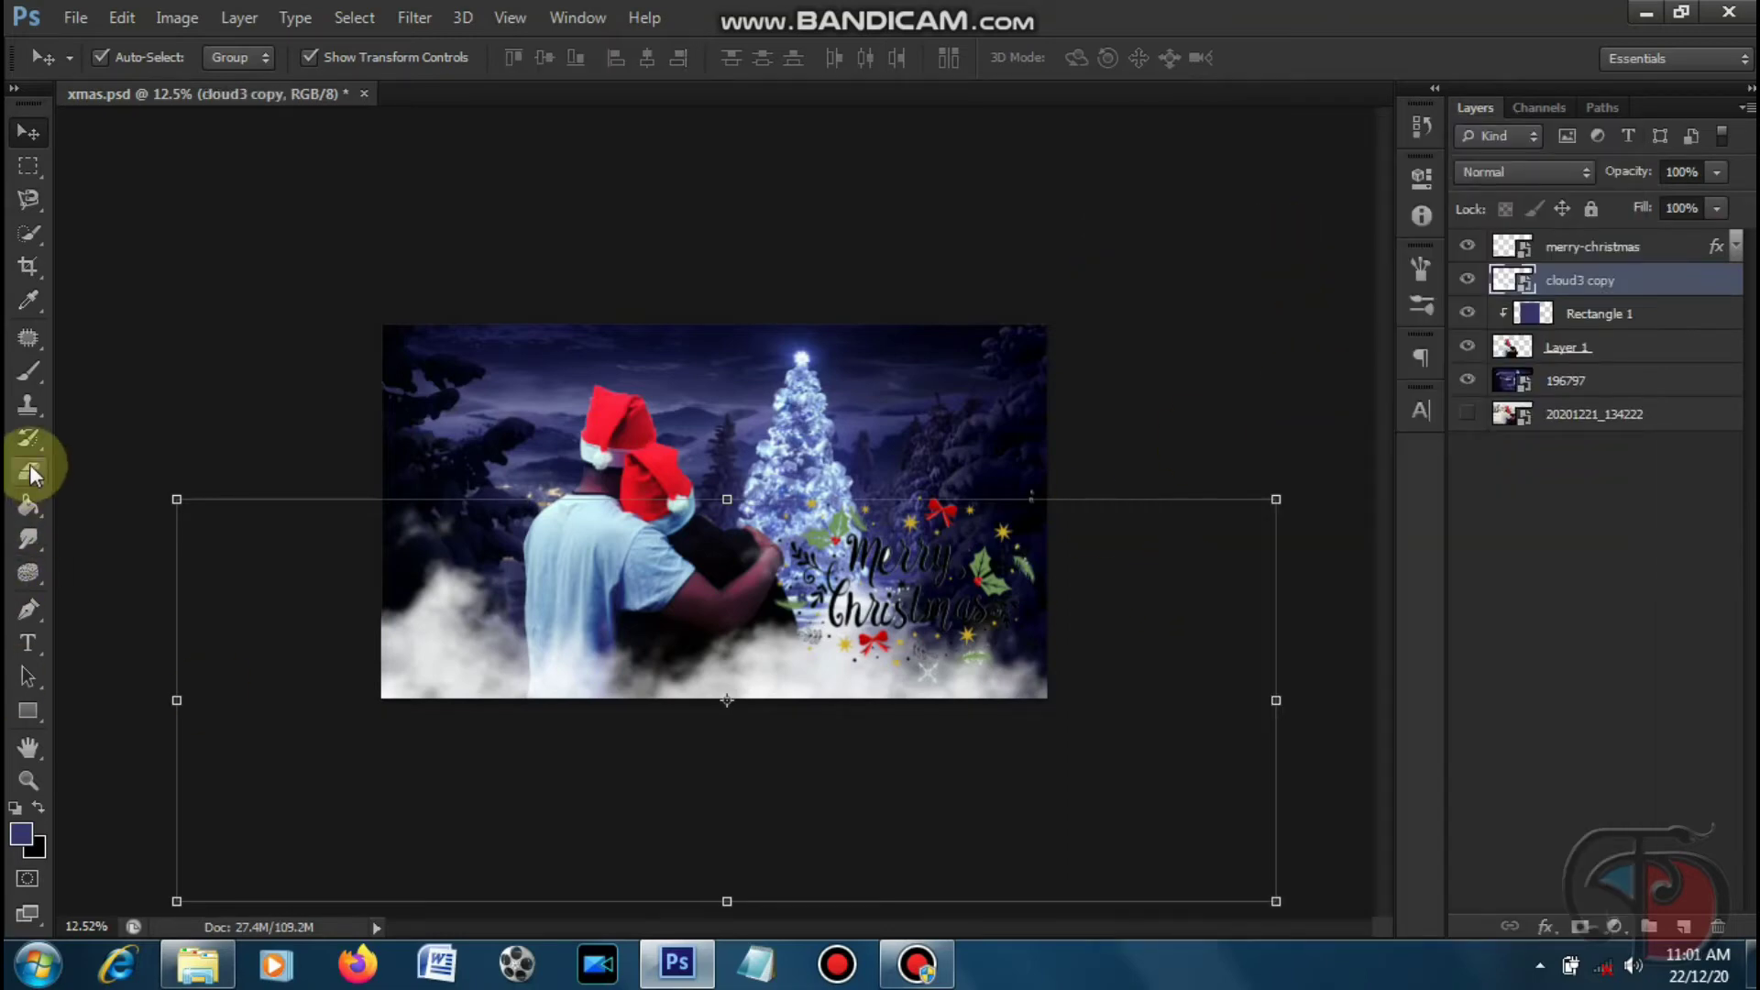
- Rasterize the merged cloud layer and draw a purple rectangle over the lower image
left_click(32, 472)
left_click(658, 536)
key("Return")
left_click(28, 133)
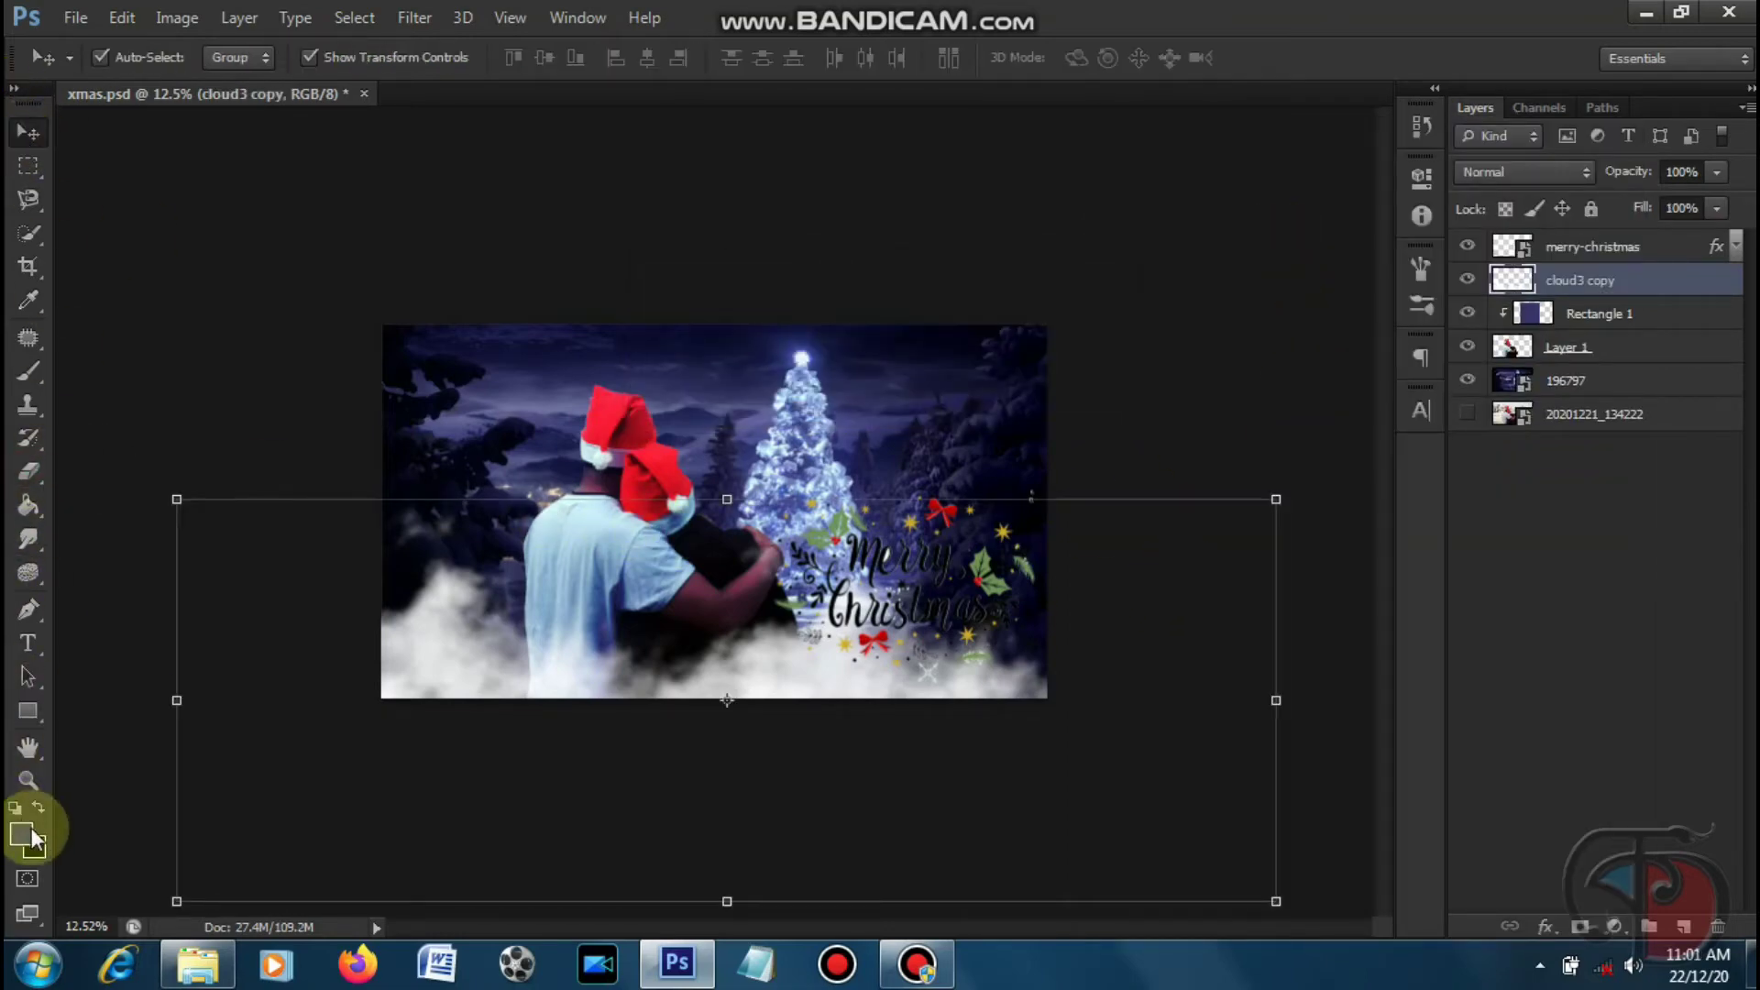
left_click(27, 711)
left_click_drag(332, 473, 1146, 766)
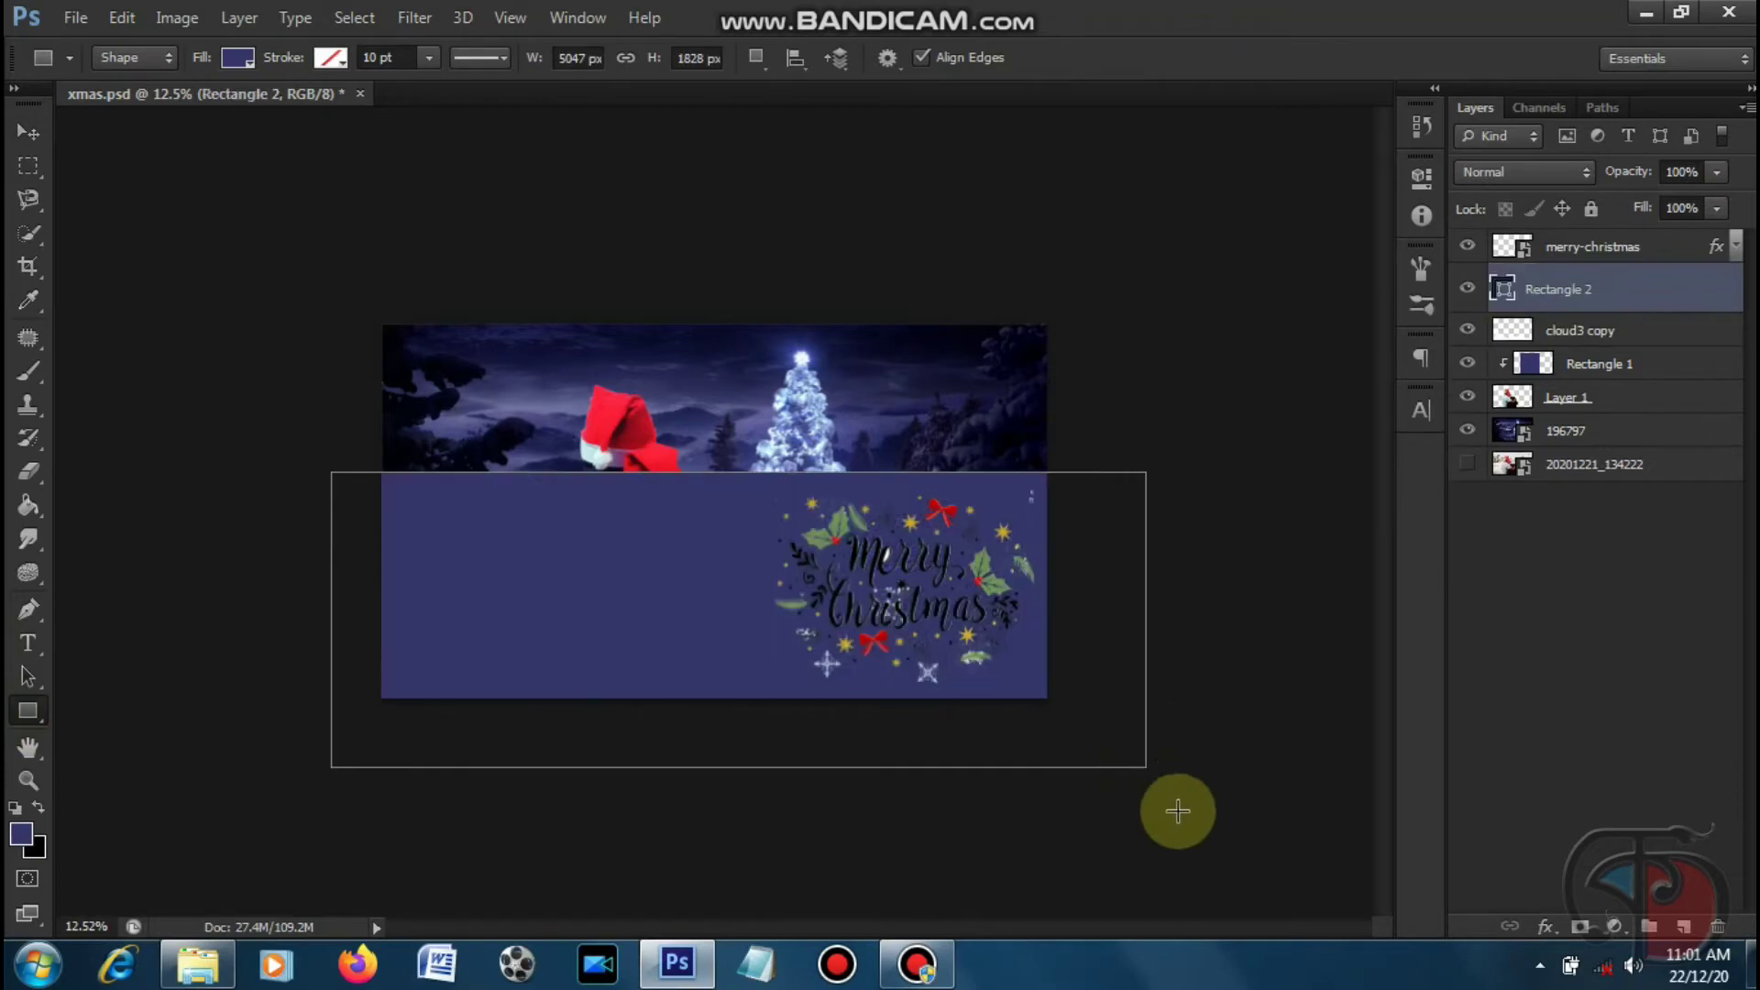
- Rasterize Rectangle 2, clip it to the fog layer, and set its fill to 59%
left_click(32, 472)
left_click(120, 457)
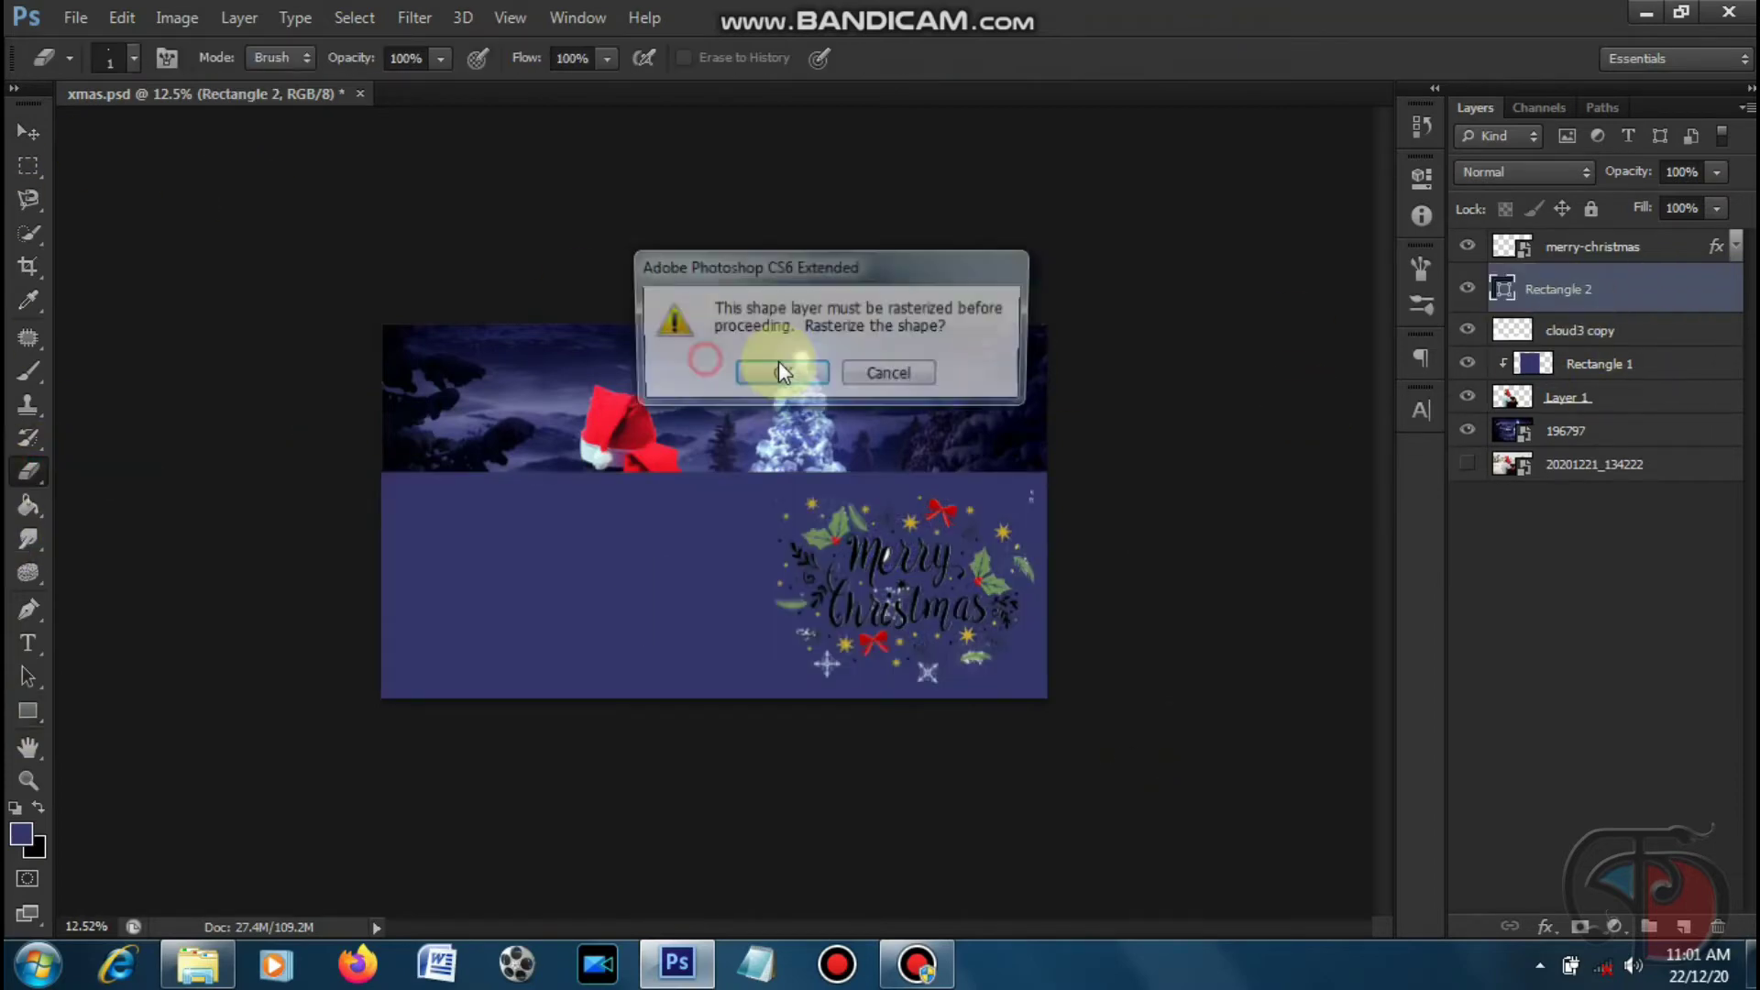
left_click(733, 365)
right_click(1670, 284)
left_click(1319, 416)
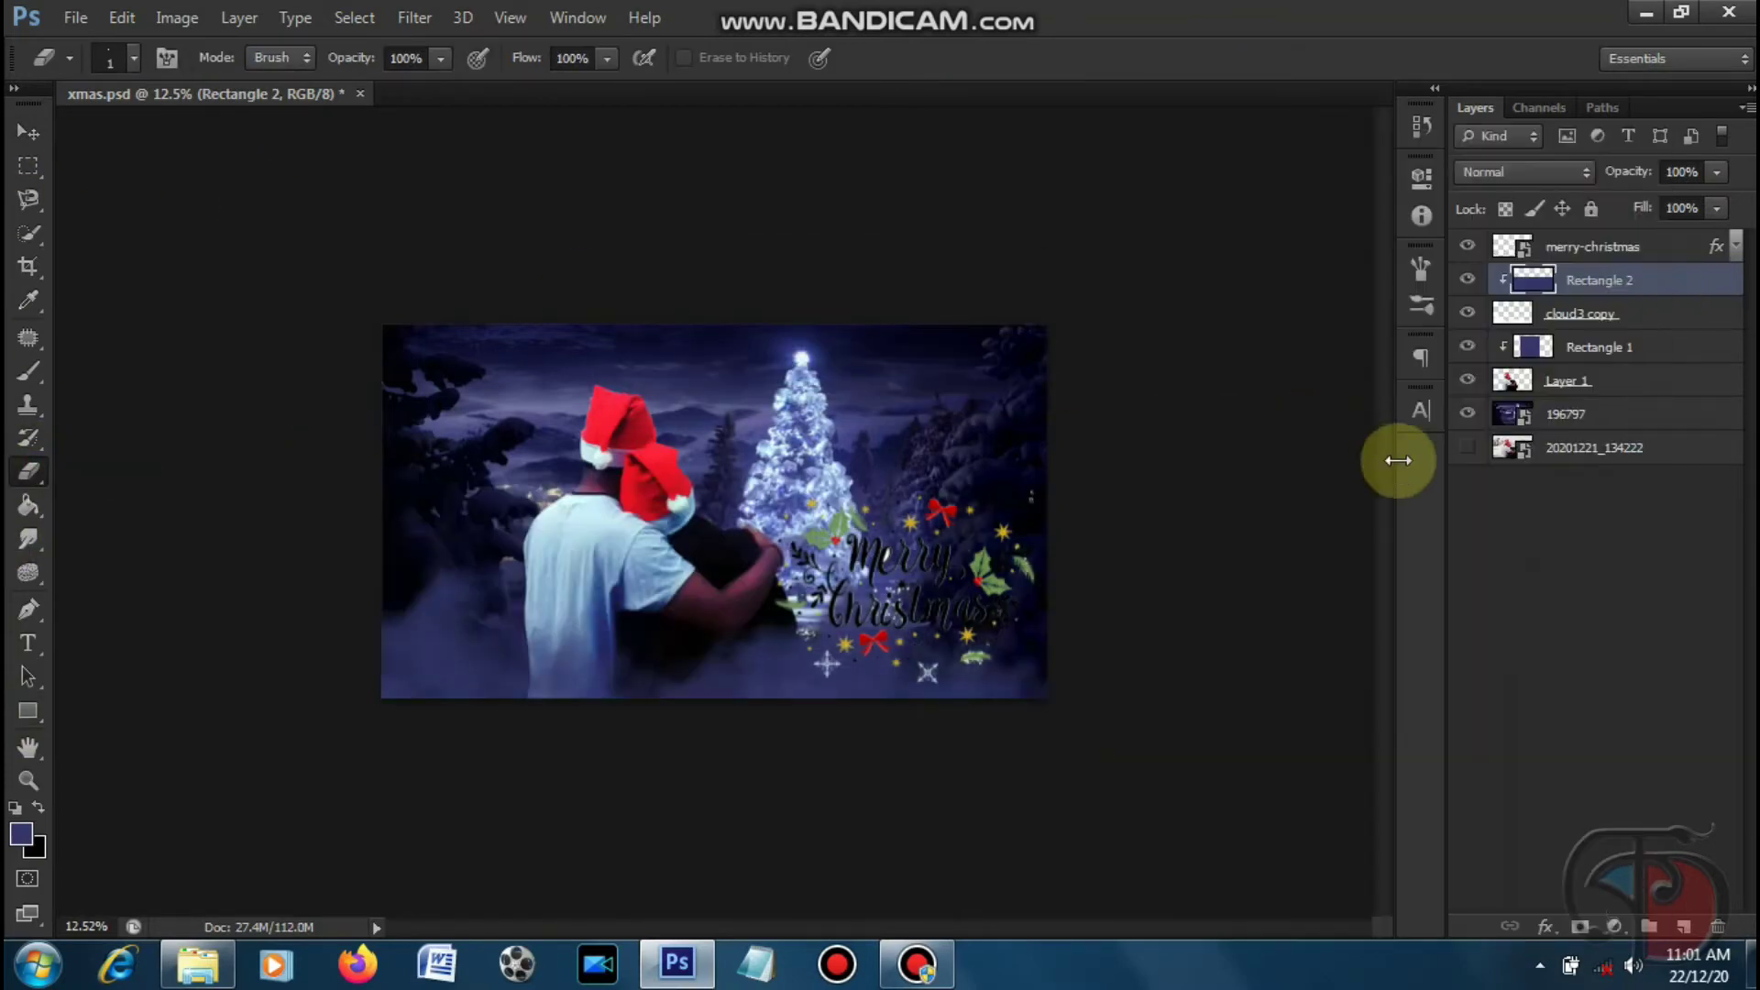
left_click_drag(1677, 236, 1664, 236)
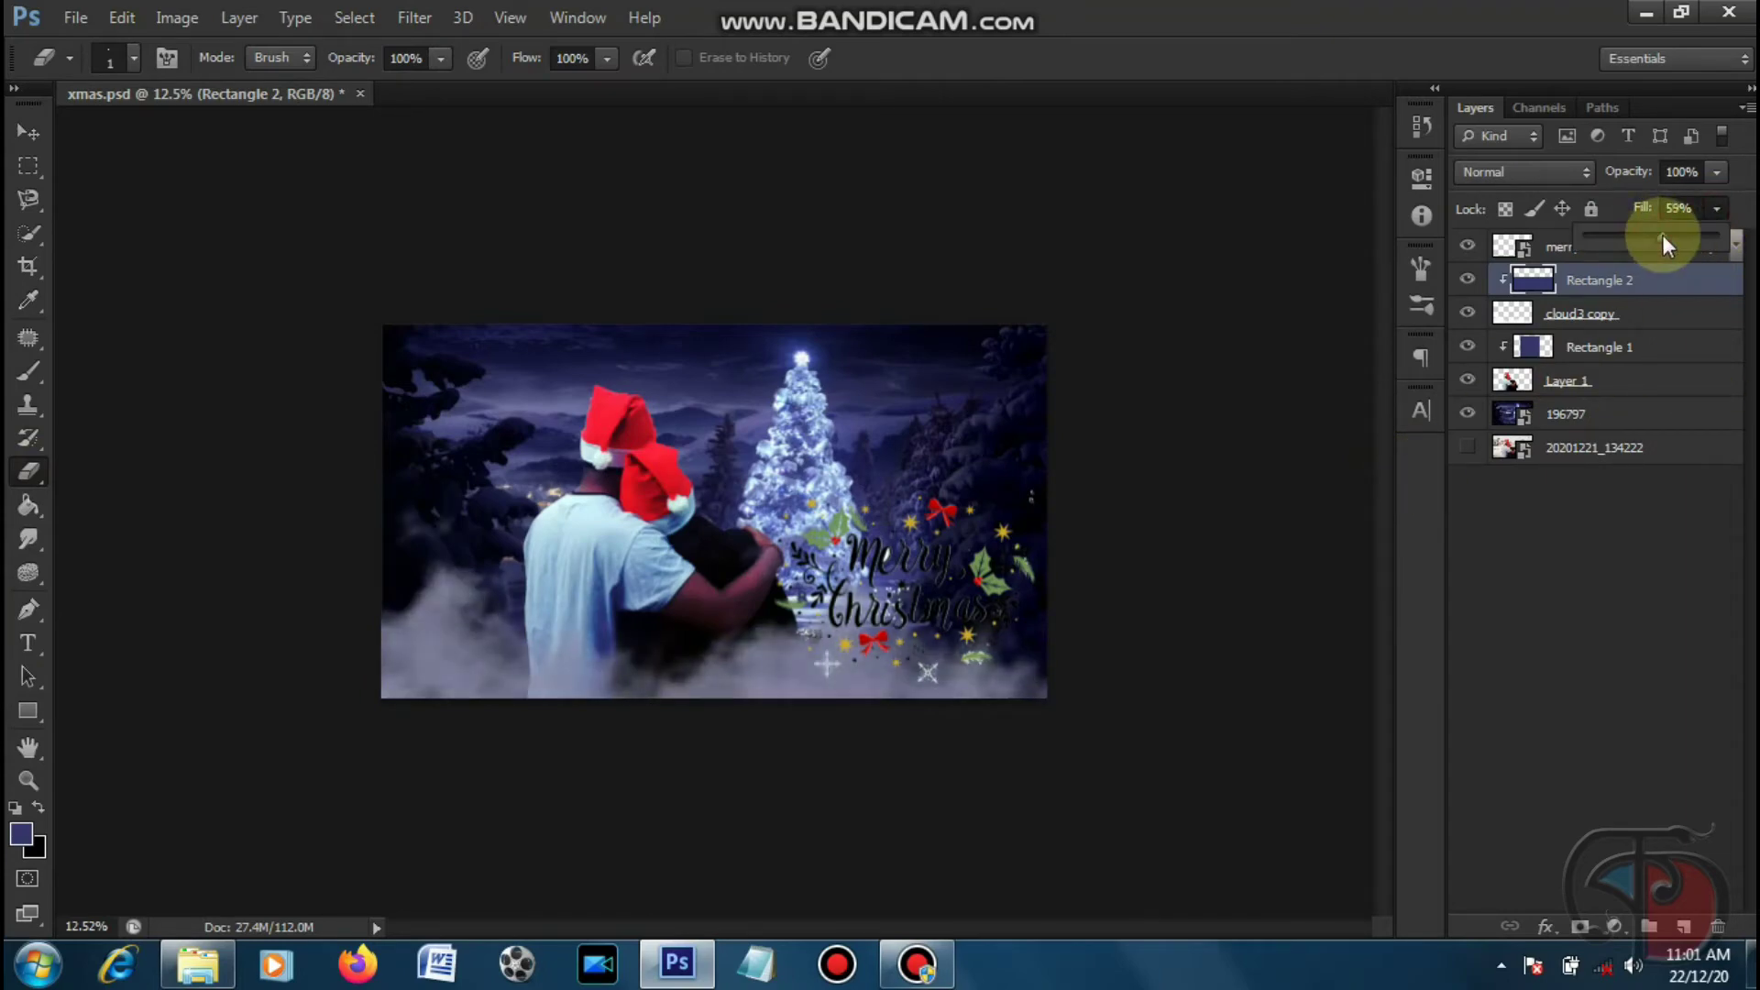
key("v")
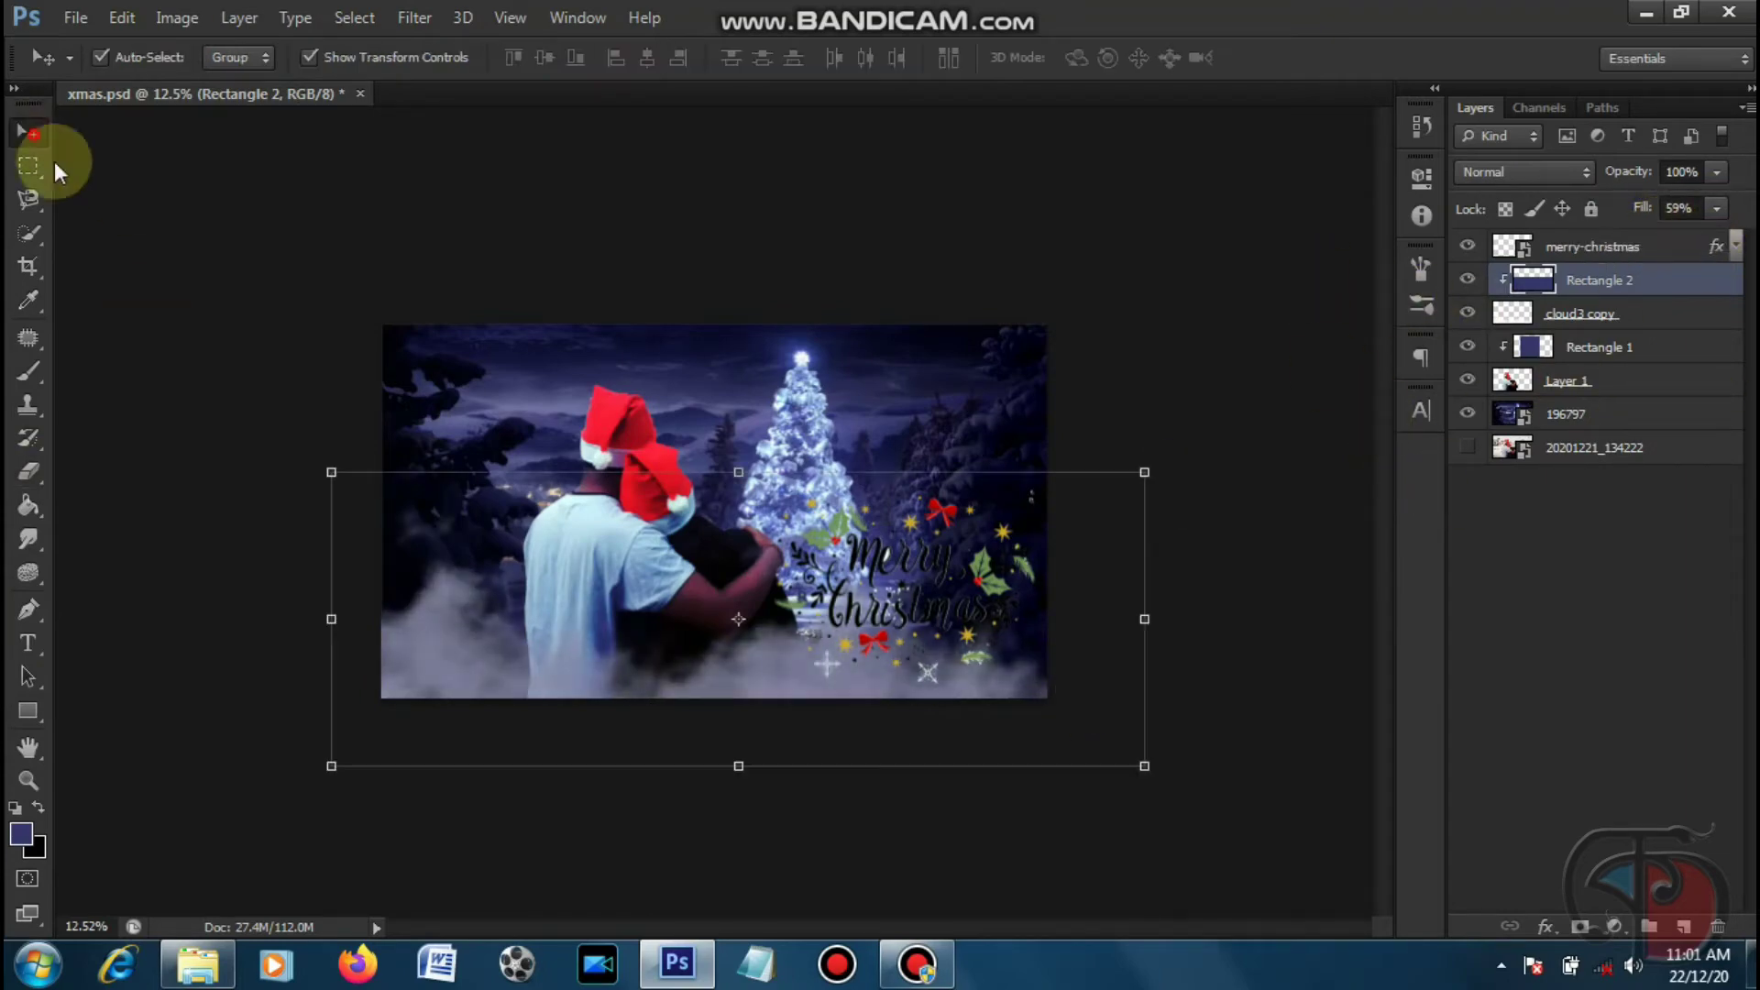
left_click(1140, 369)
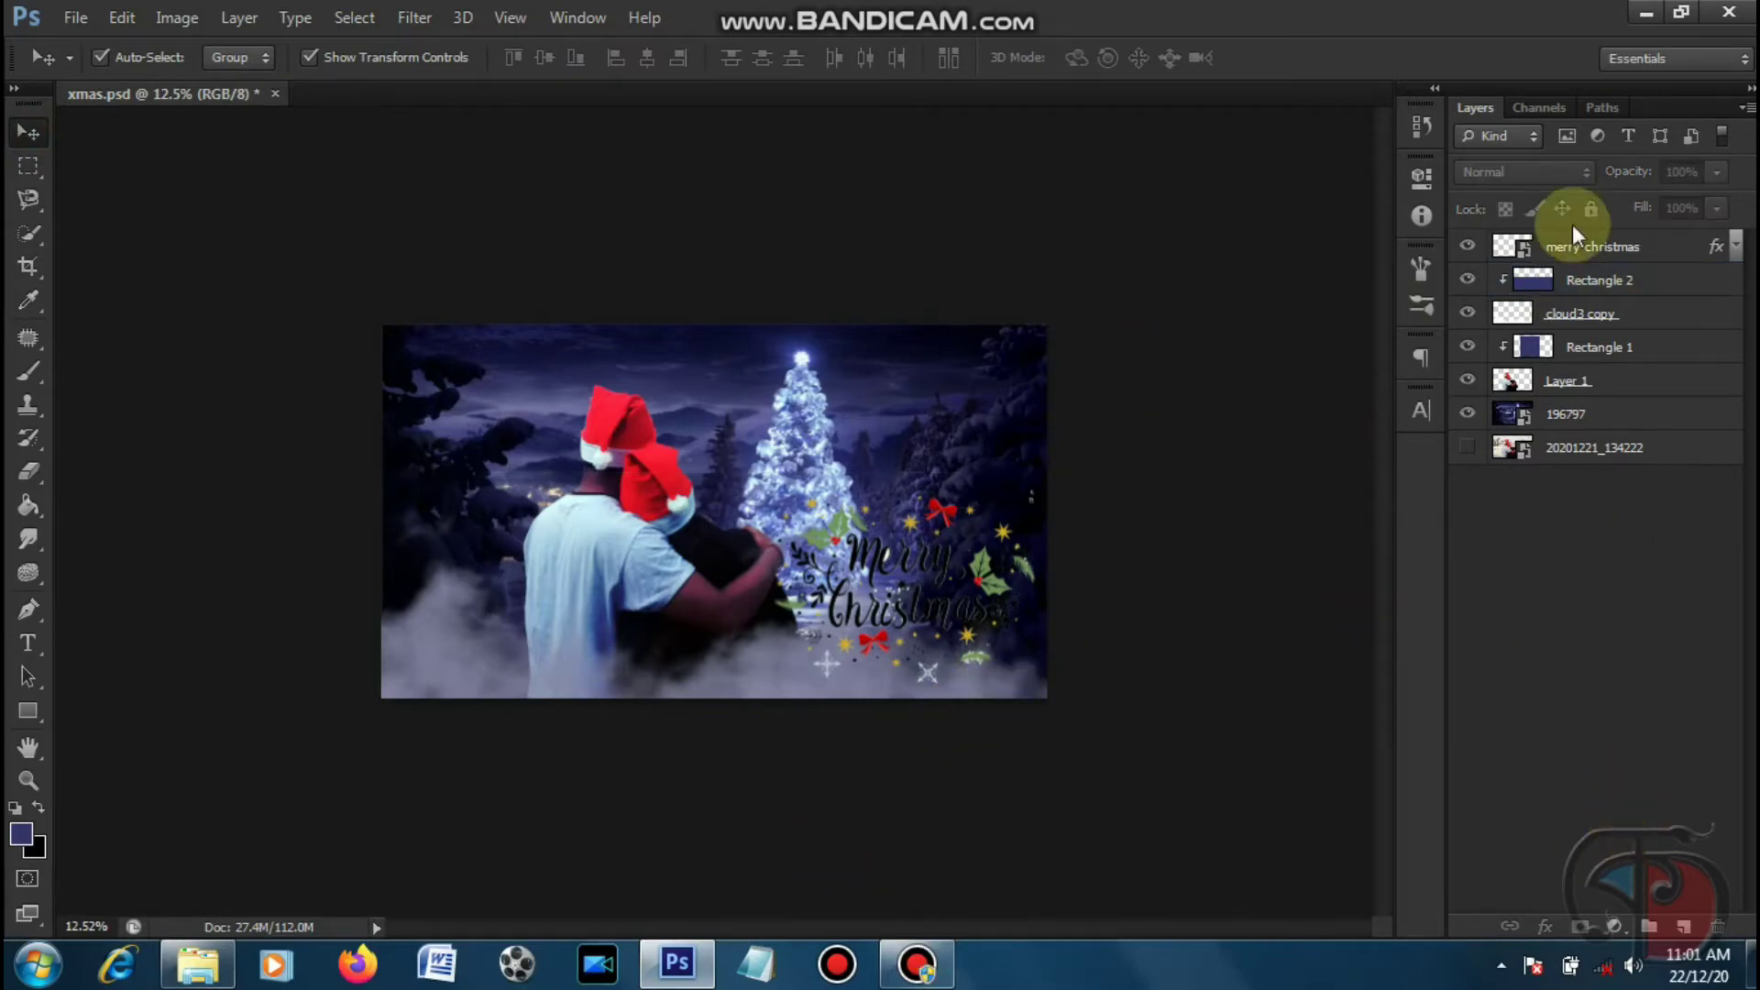
- Add a linear 90° Gradient Fill 1 layer above Rectangle 2
left_click(1680, 283)
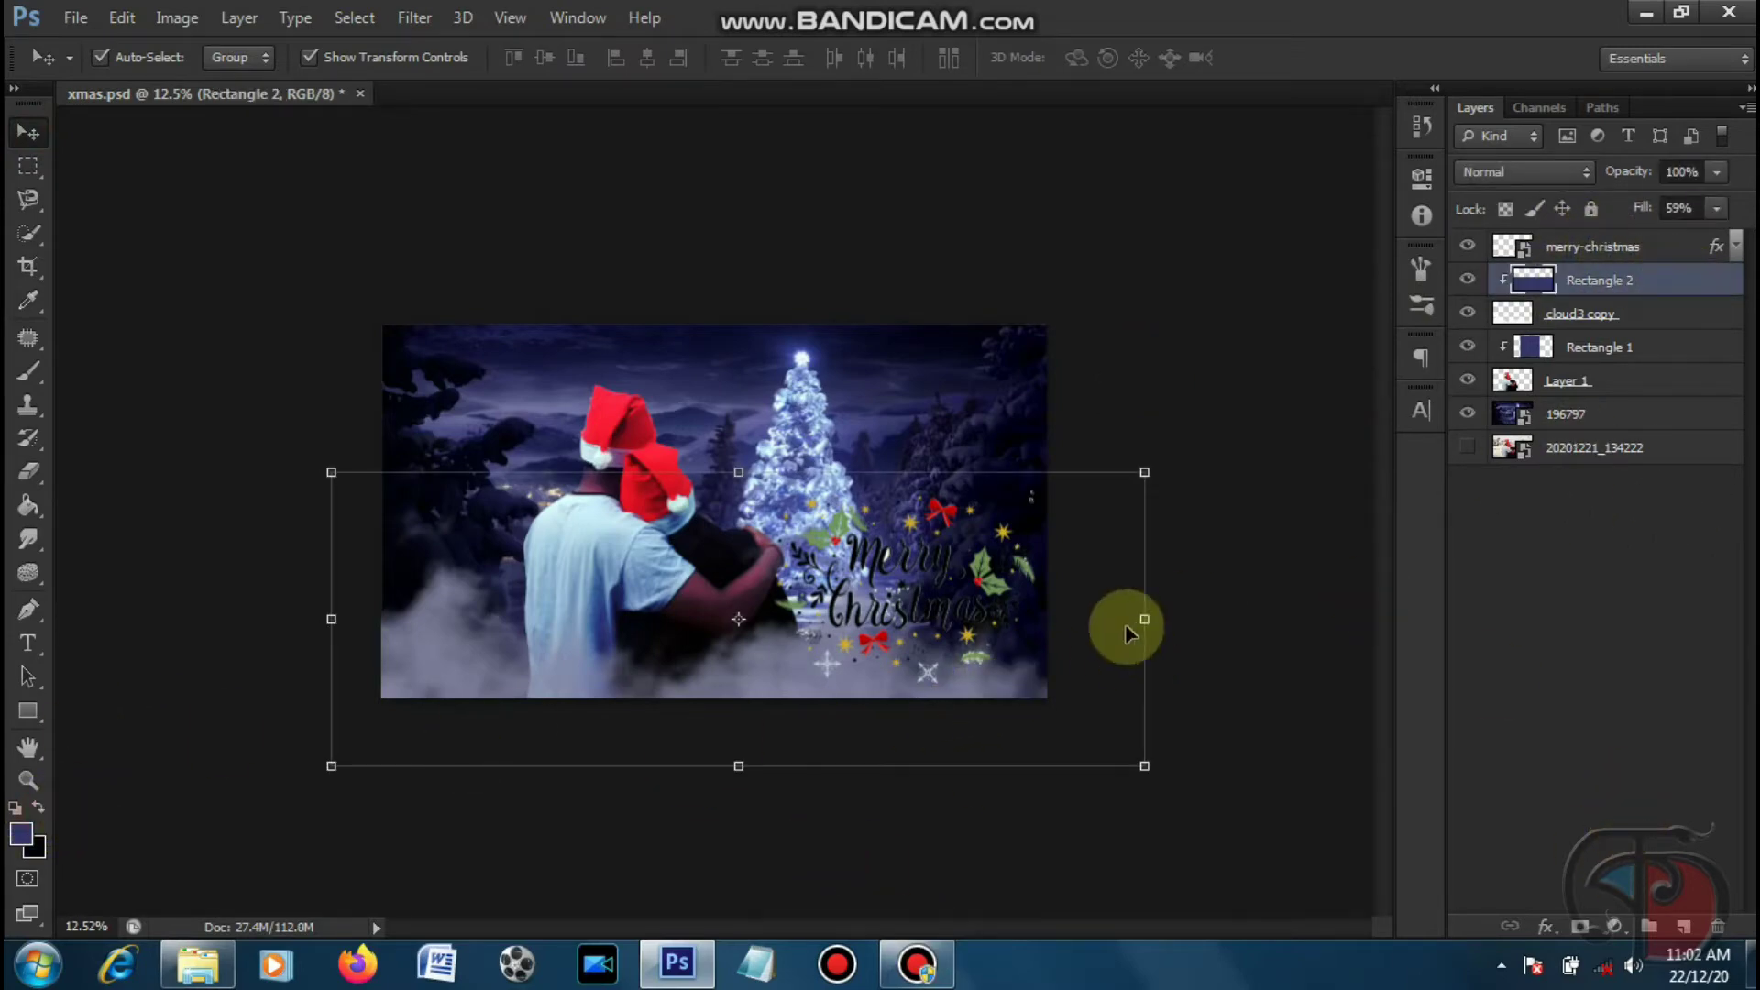
left_click(1632, 279)
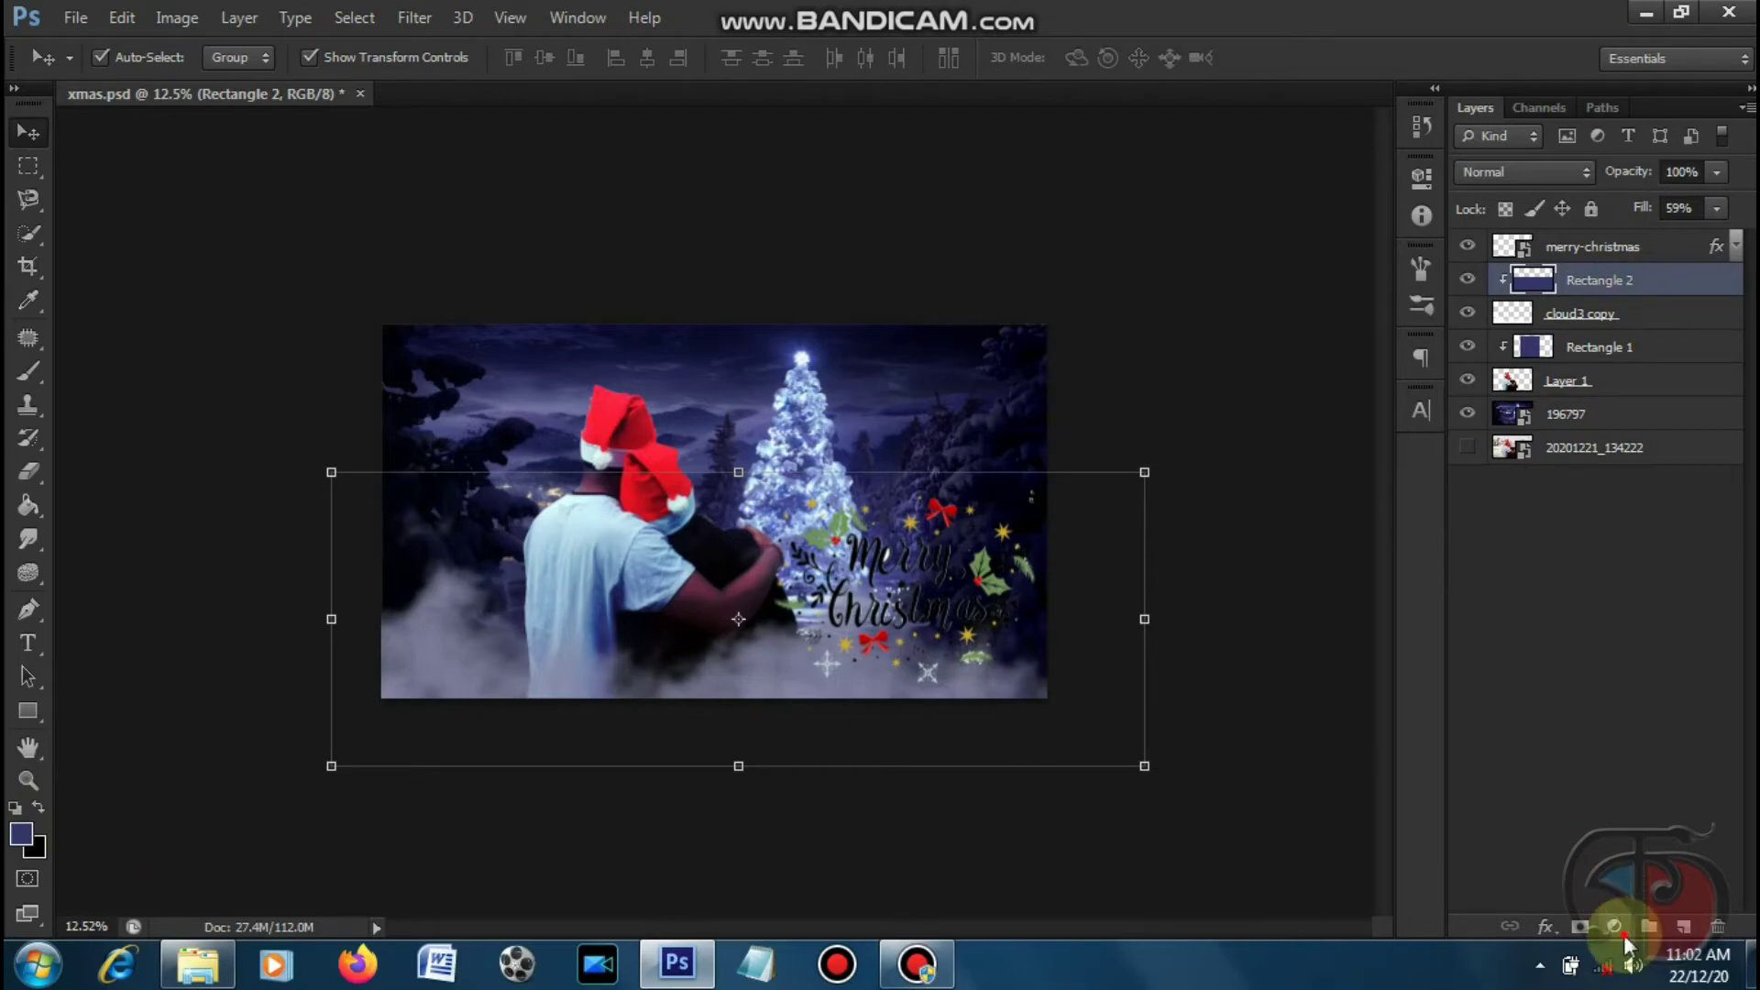
left_click(1615, 928)
left_click(1631, 403)
left_click(1642, 311)
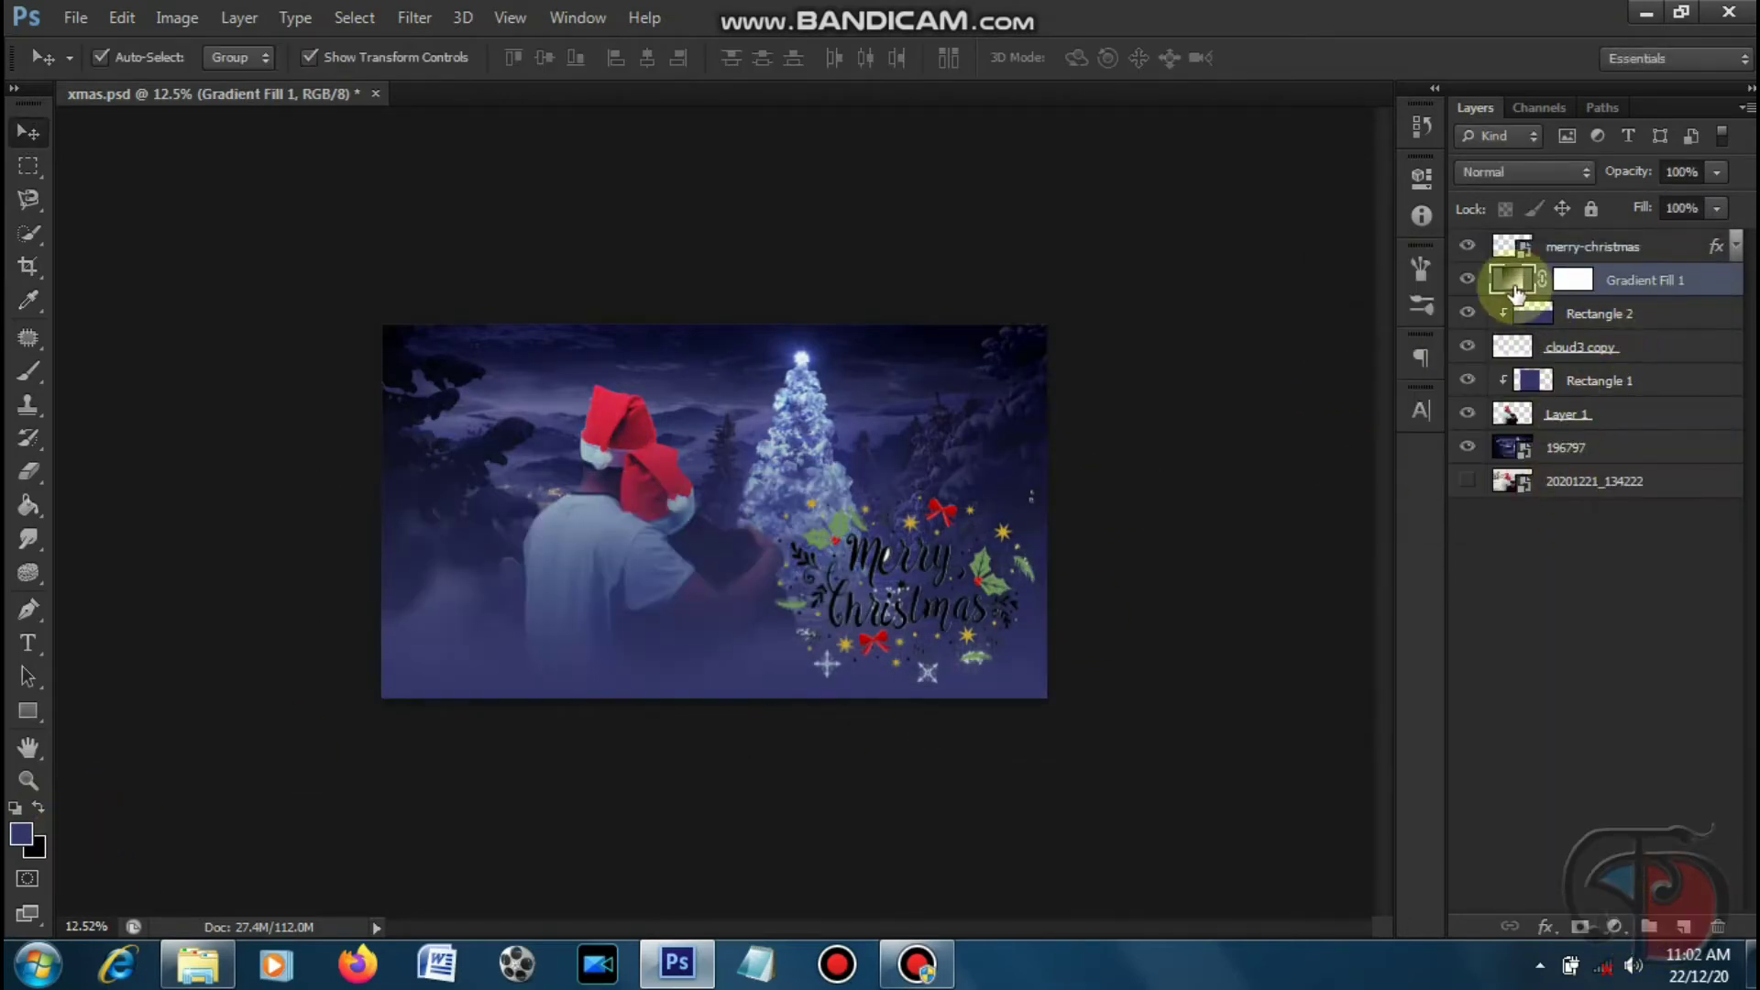
- Set Gradient Fill 1's dark colour stop to #0e0f1f in the Gradient Editor
double_click(1519, 286)
left_click(1422, 299)
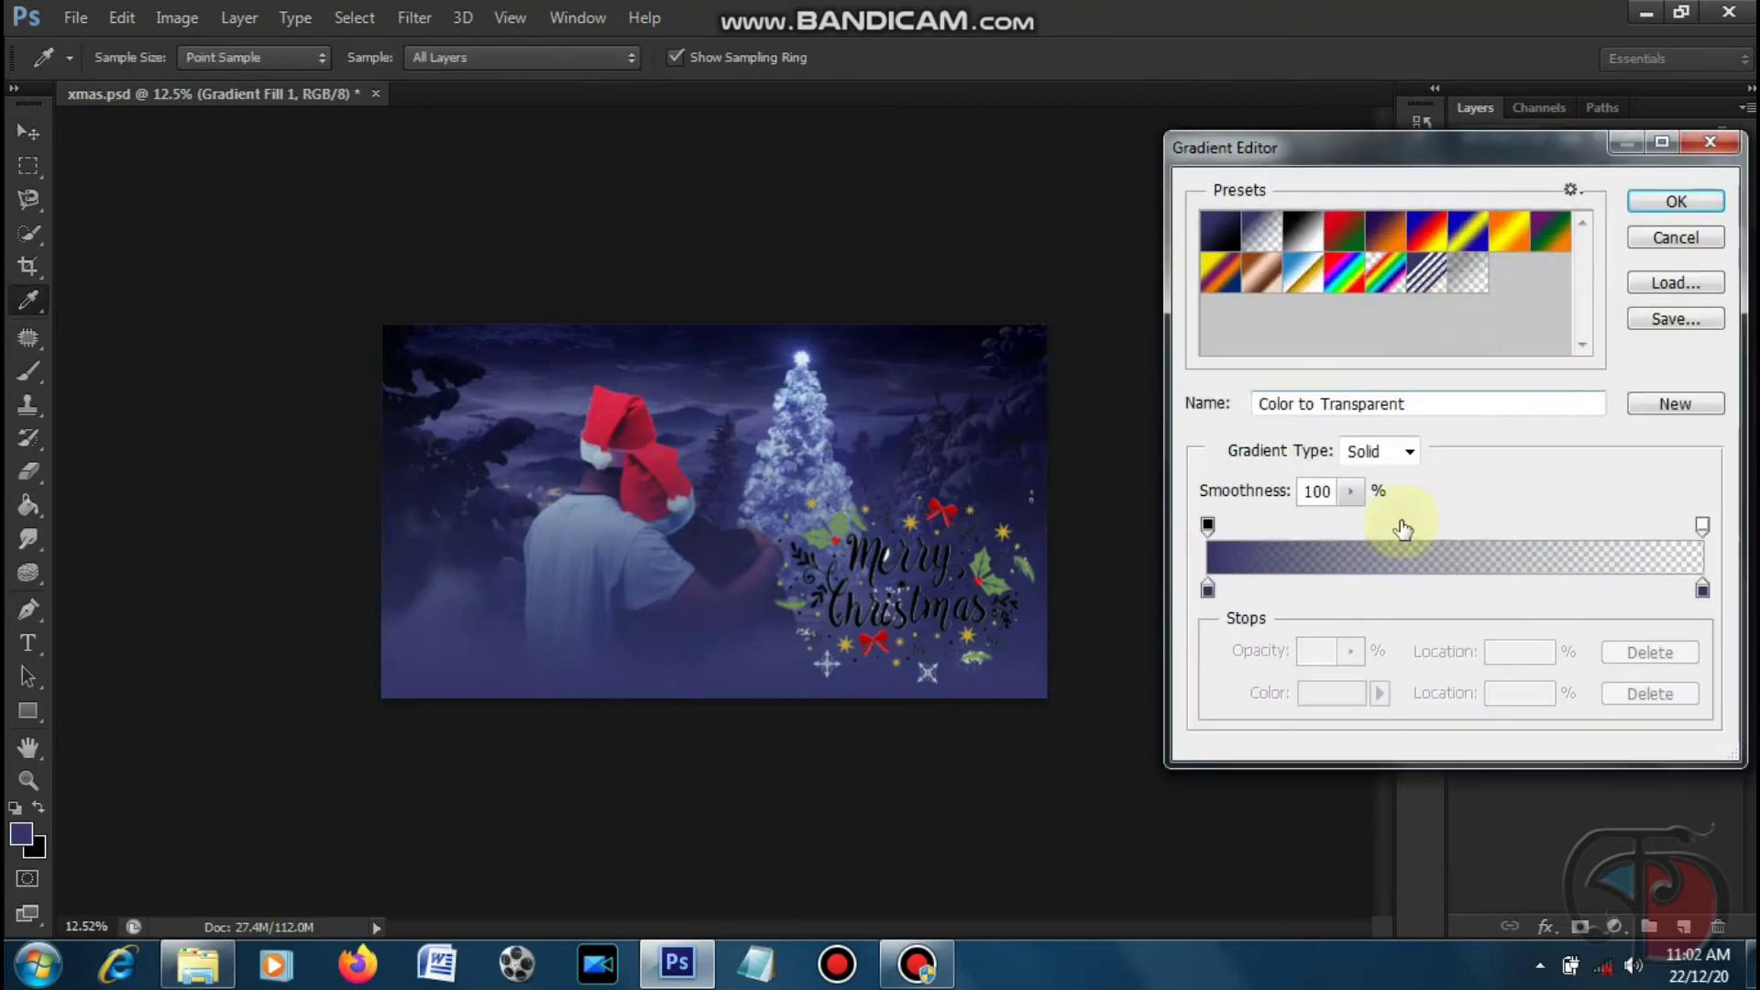
left_click(1327, 694)
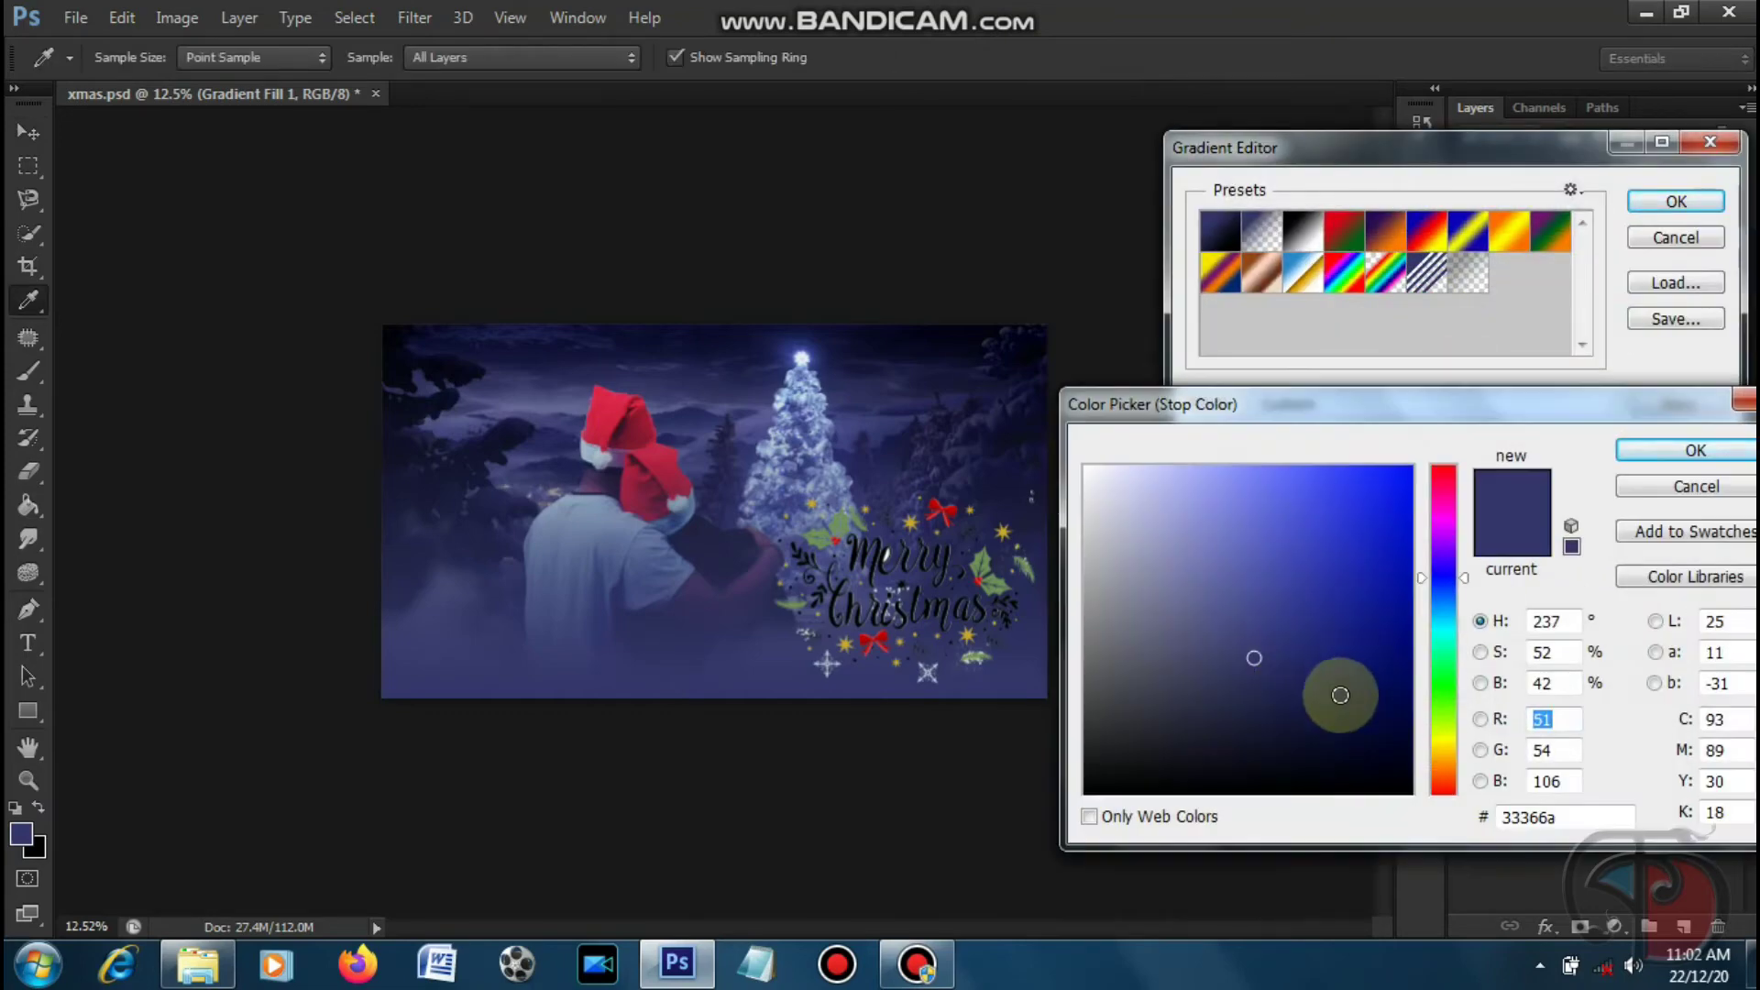
left_click(1258, 712)
left_click_drag(1264, 733, 1263, 754)
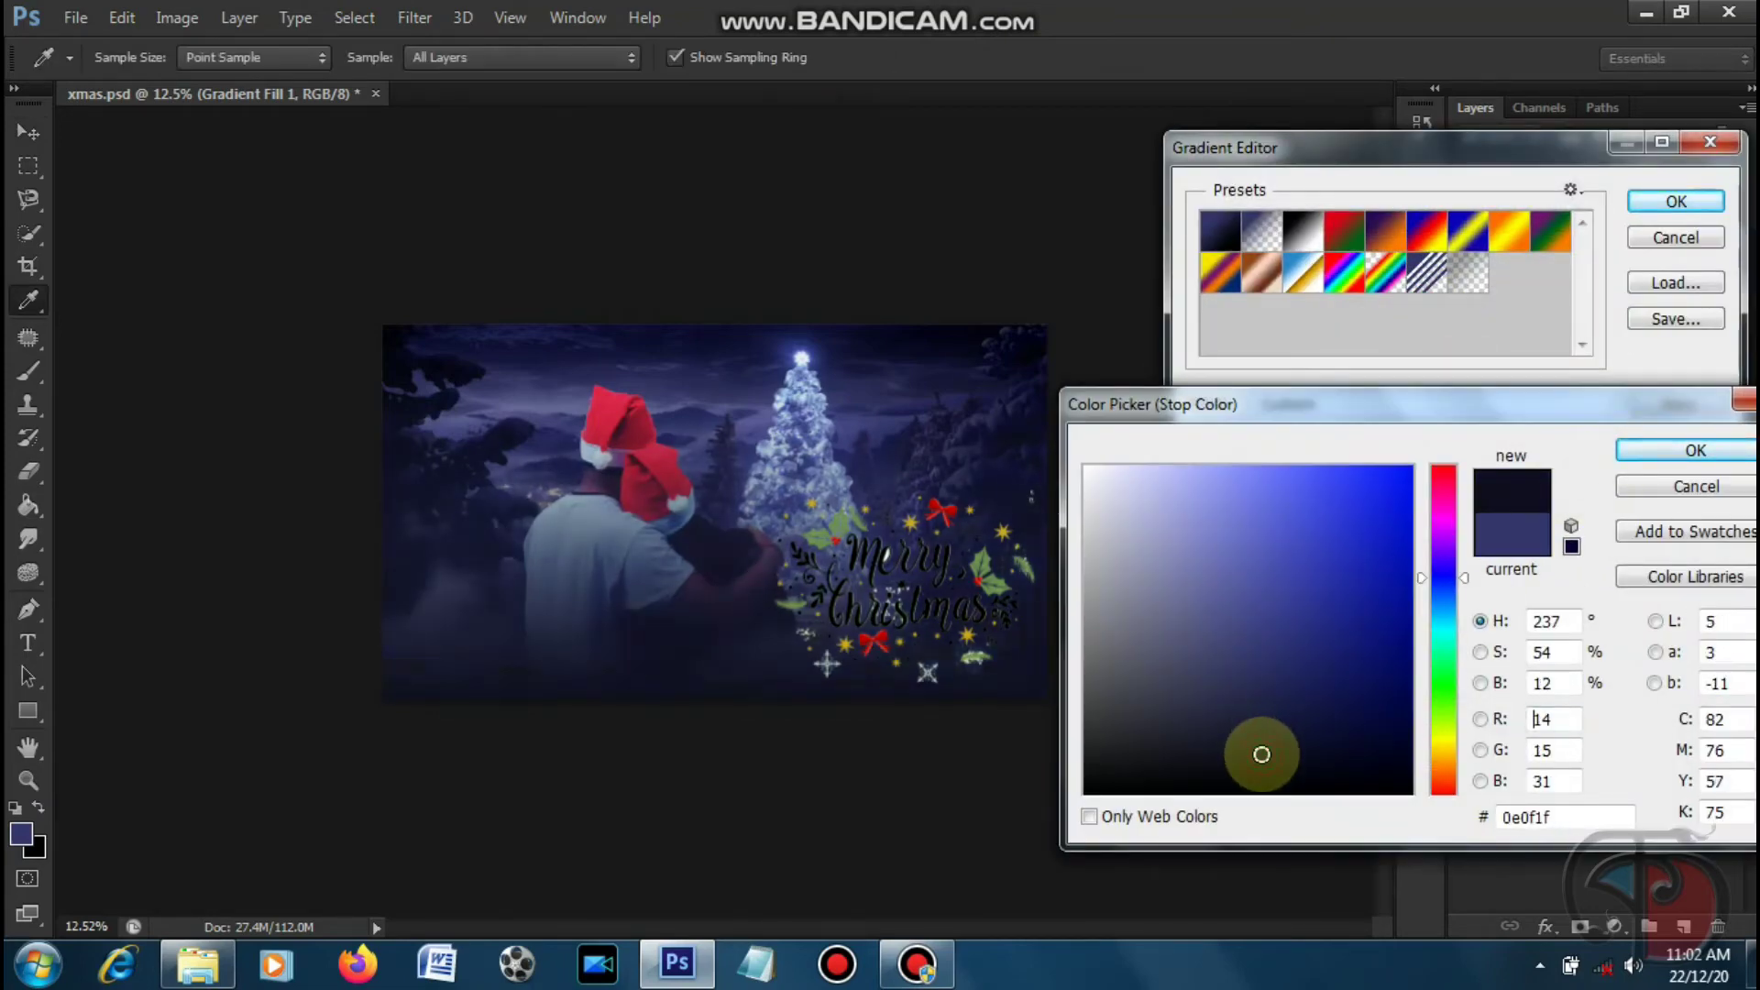
left_click(1656, 452)
left_click(1676, 201)
left_click(1653, 297)
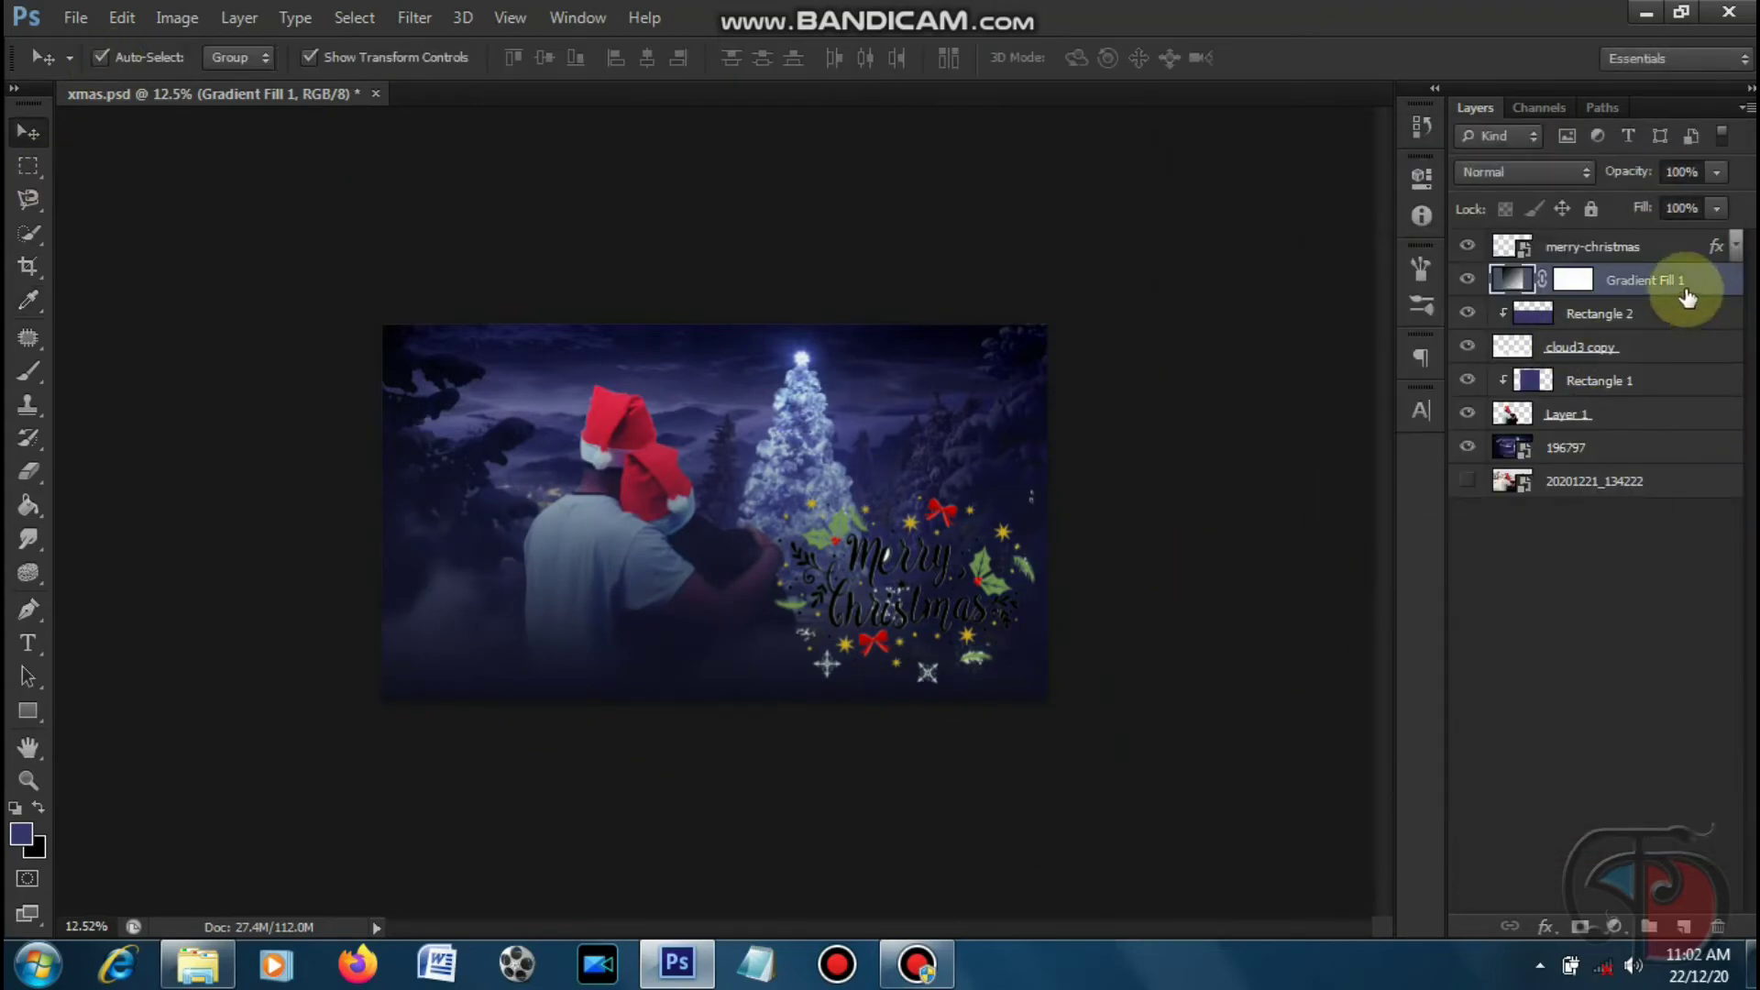
- Swap the foreground and background colours
left_click(1508, 275)
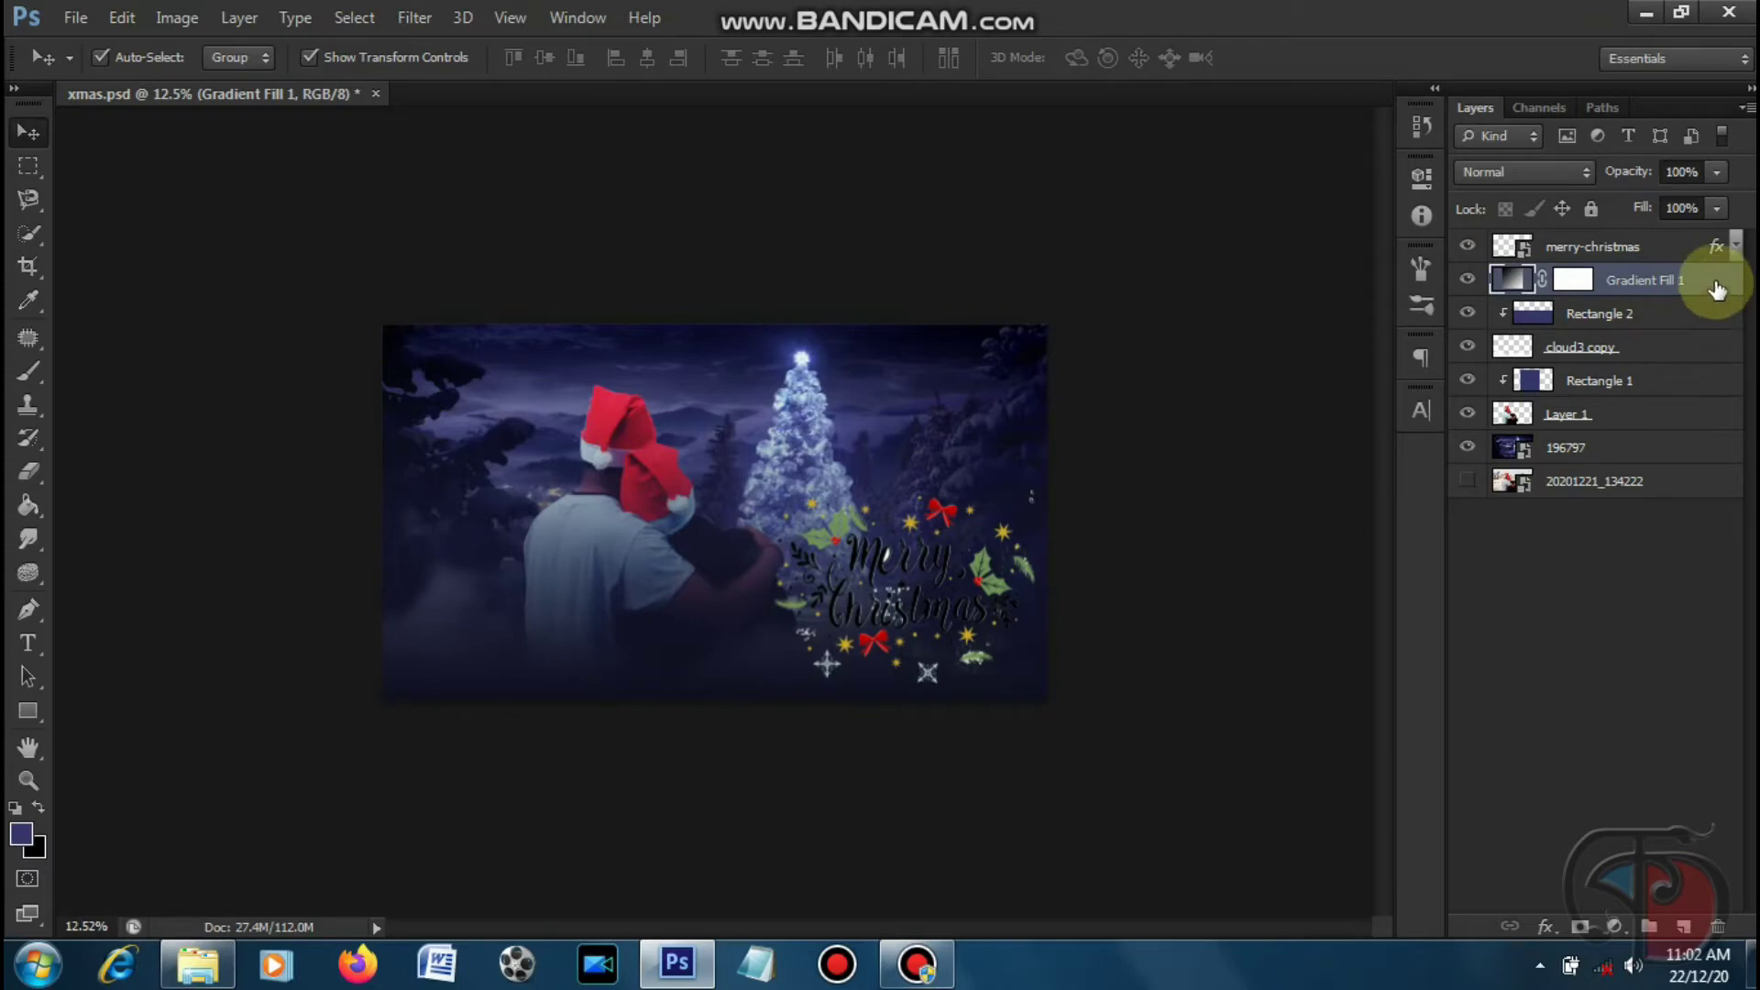
left_click(41, 810)
left_click(1611, 926)
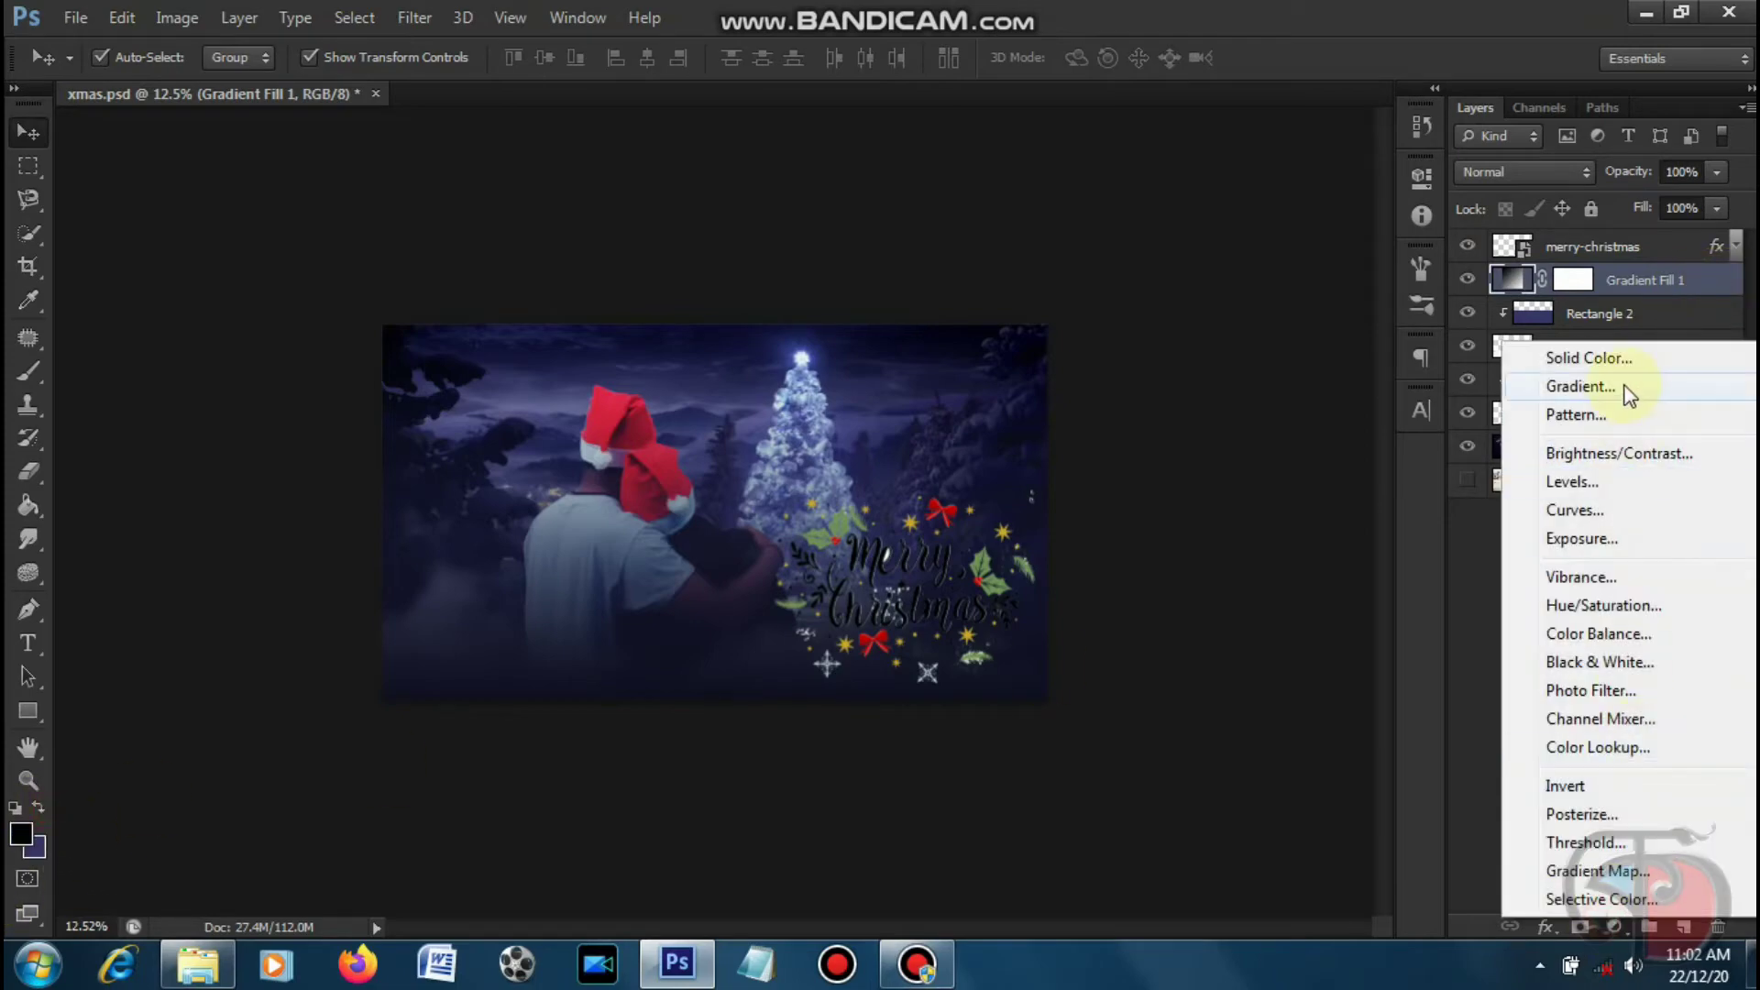
- Add a Gradient Fill 2 layer and transform it down to cover the picture's lower part
left_click(1623, 385)
key("Return")
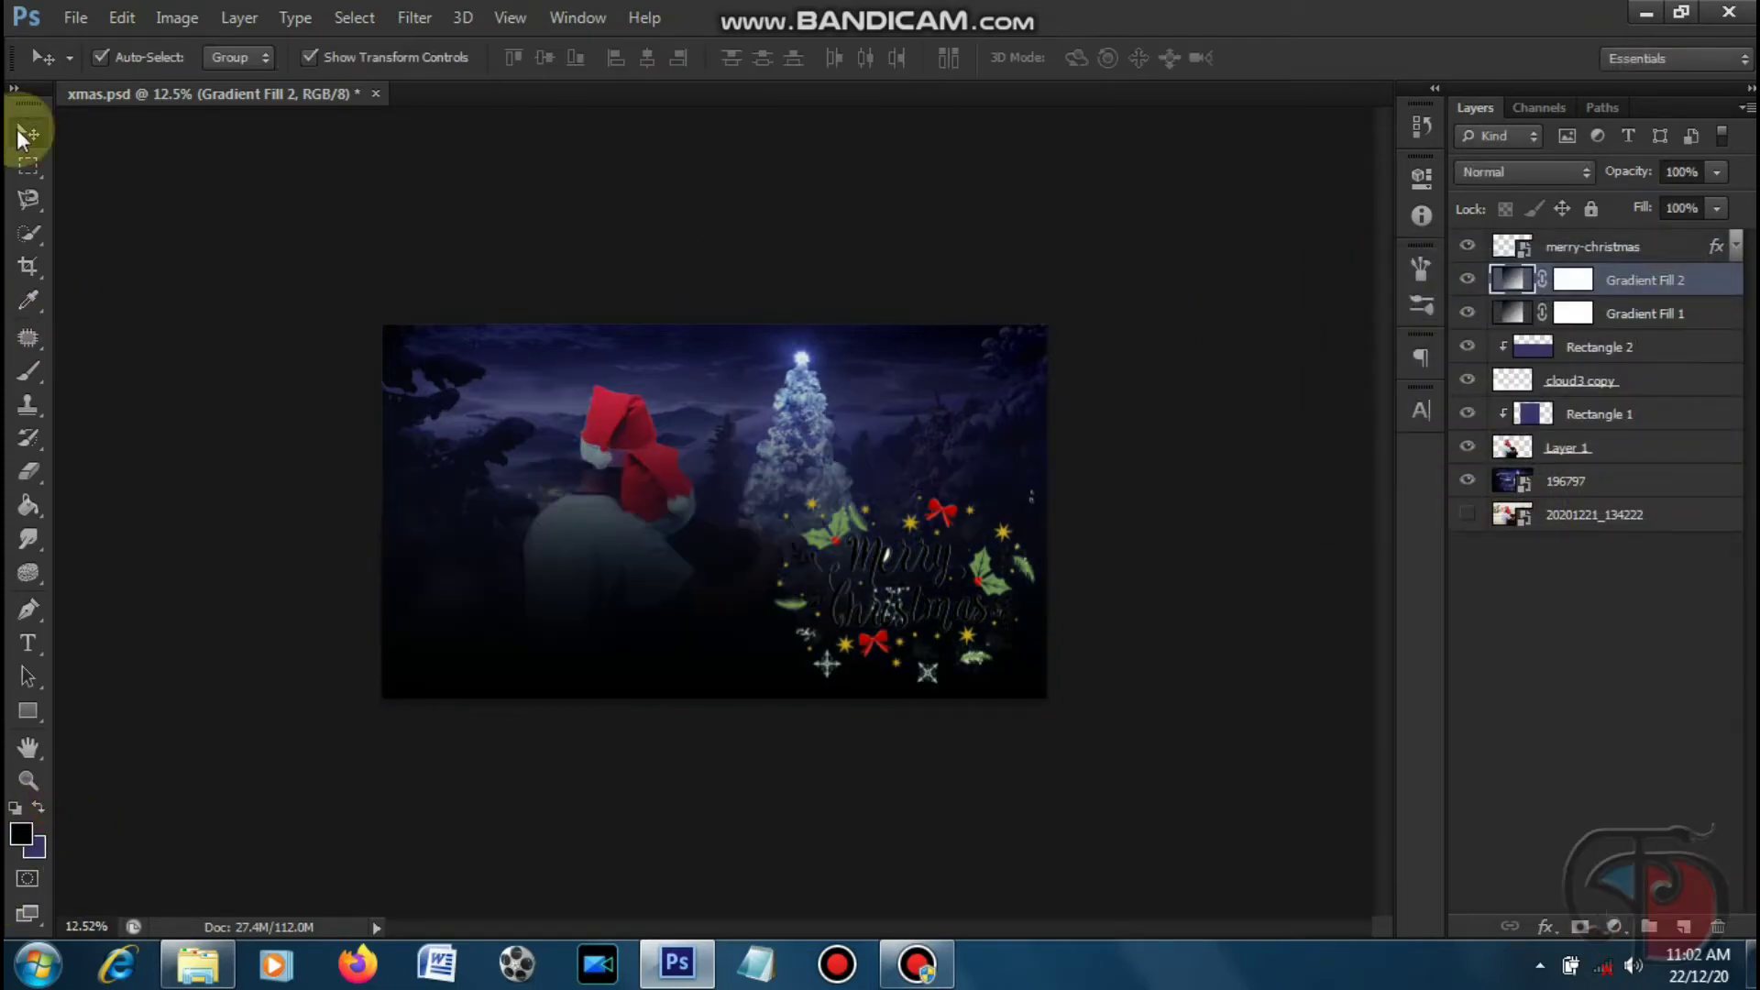
left_click(35, 499)
left_click(501, 455)
key("Escape")
left_click(28, 133)
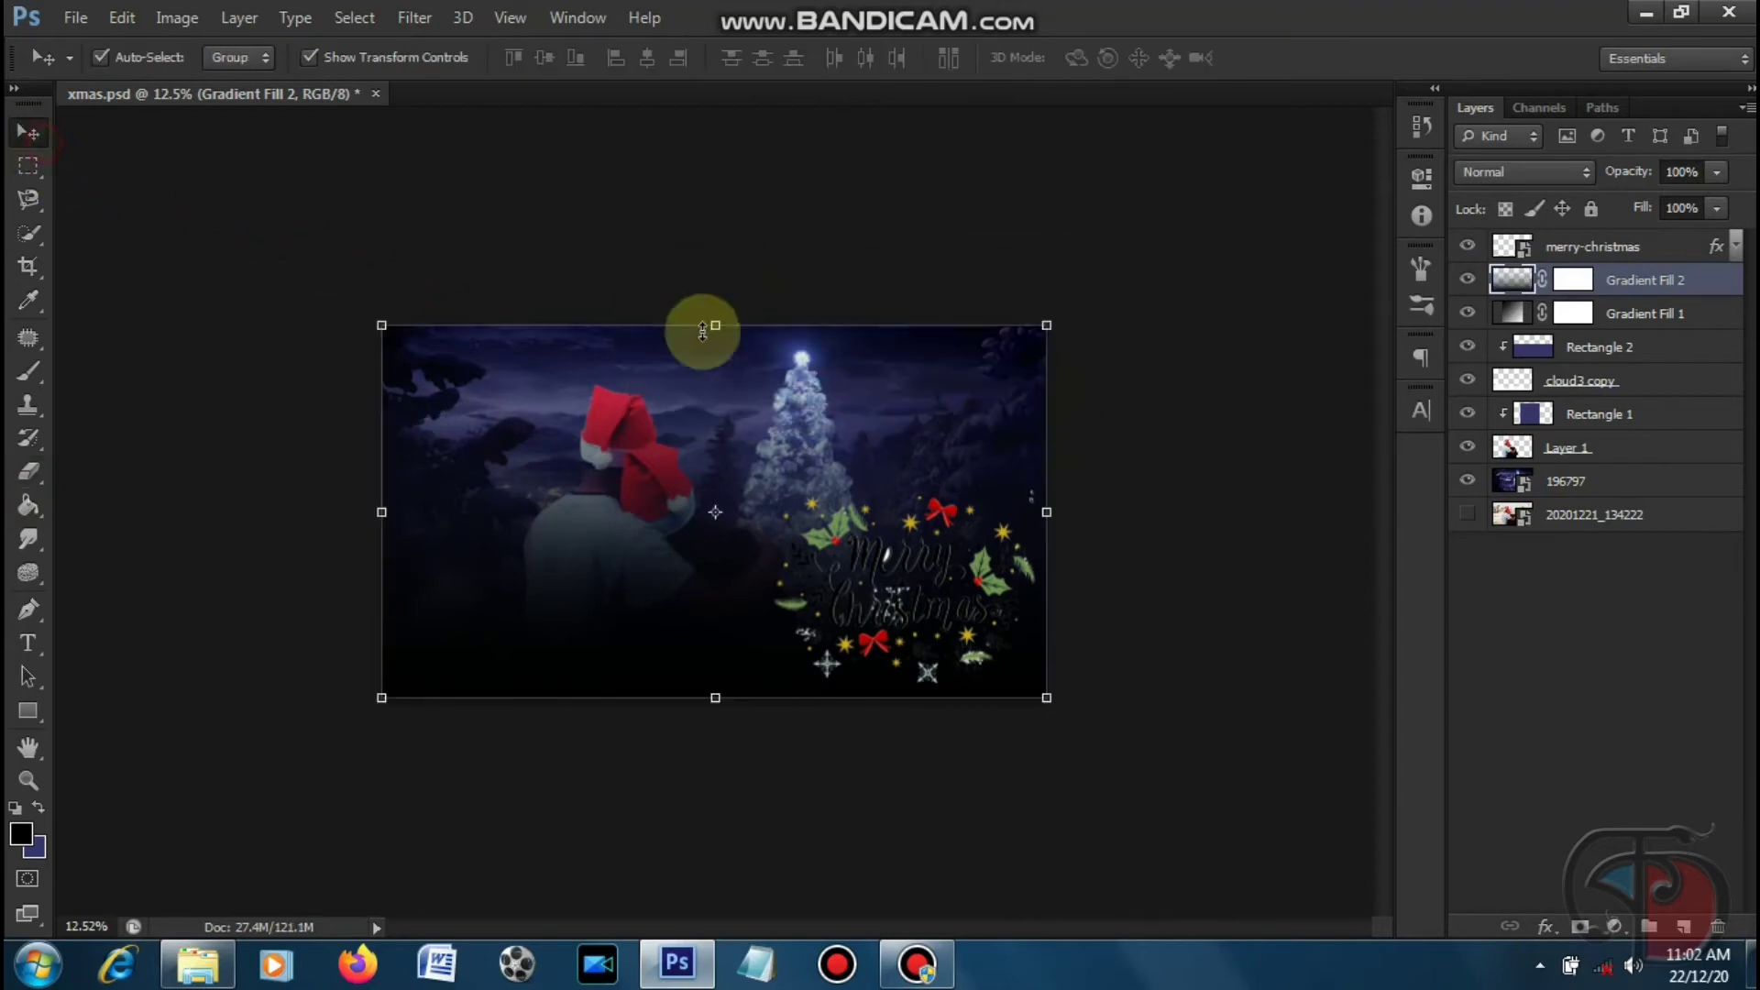
left_click_drag(820, 426, 768, 614)
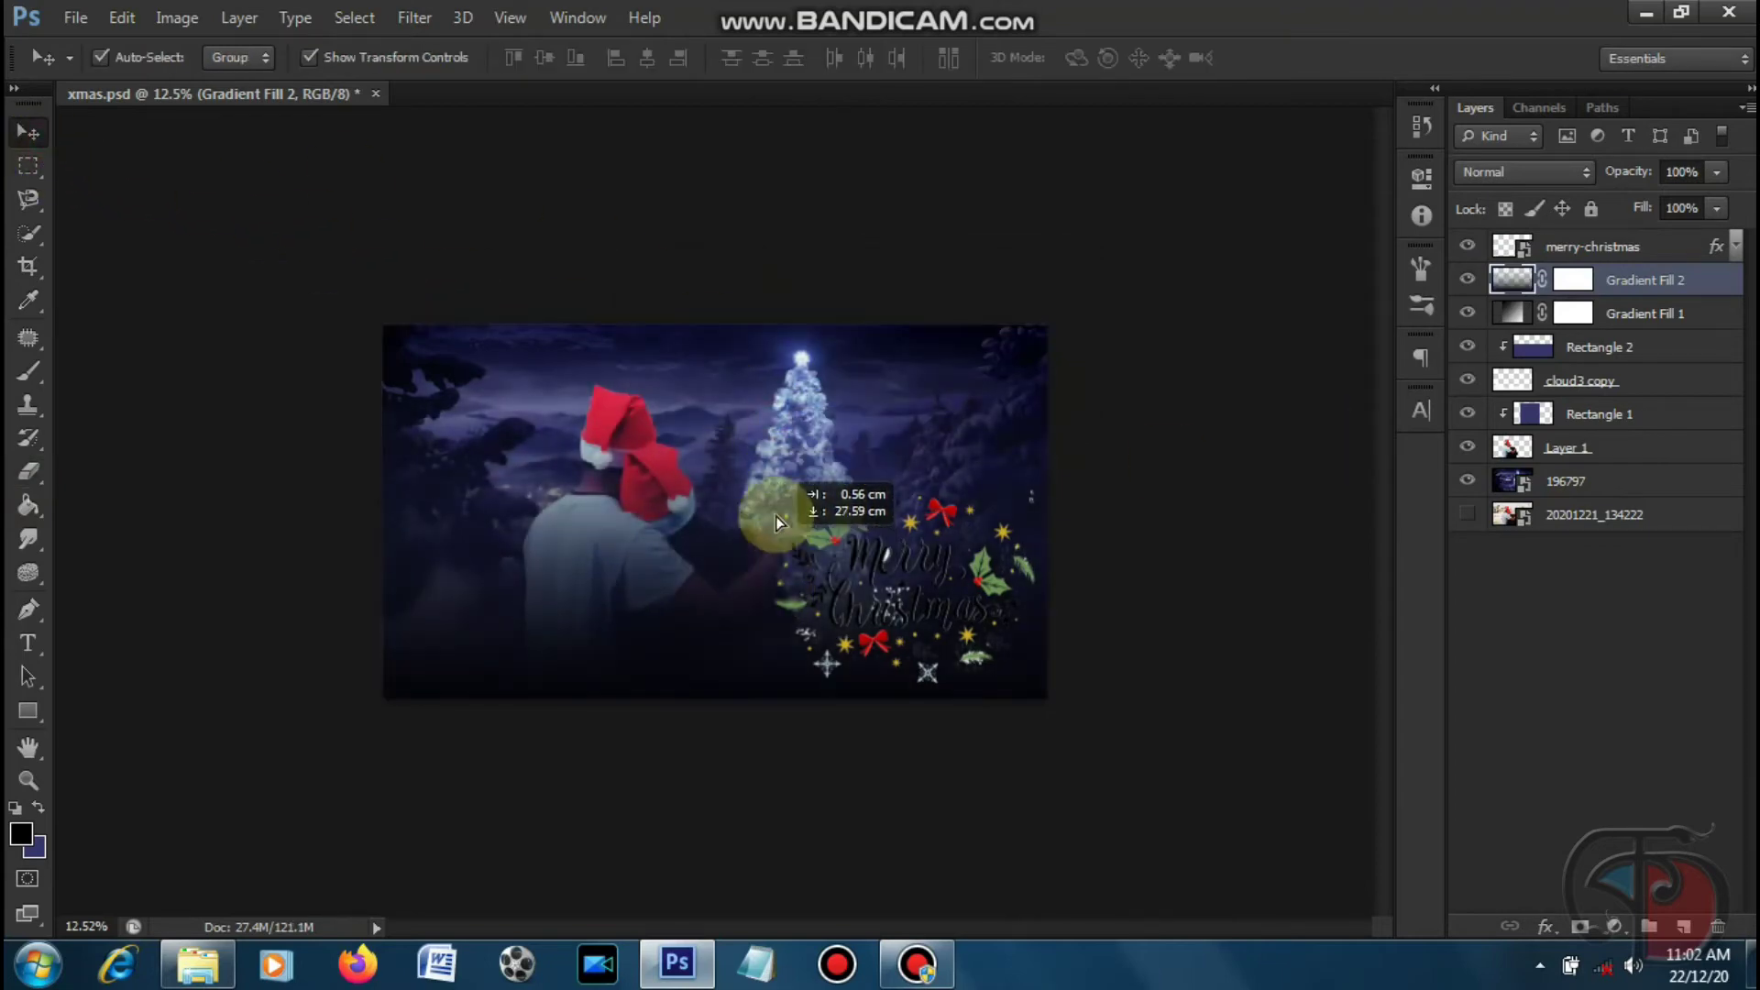
mouse_move(717, 519)
left_mouse_down()
mouse_move(736, 296)
mouse_move(719, 472)
left_mouse_up()
mouse_move(716, 896)
left_mouse_down()
mouse_move(729, 775)
mouse_move(719, 806)
left_mouse_up()
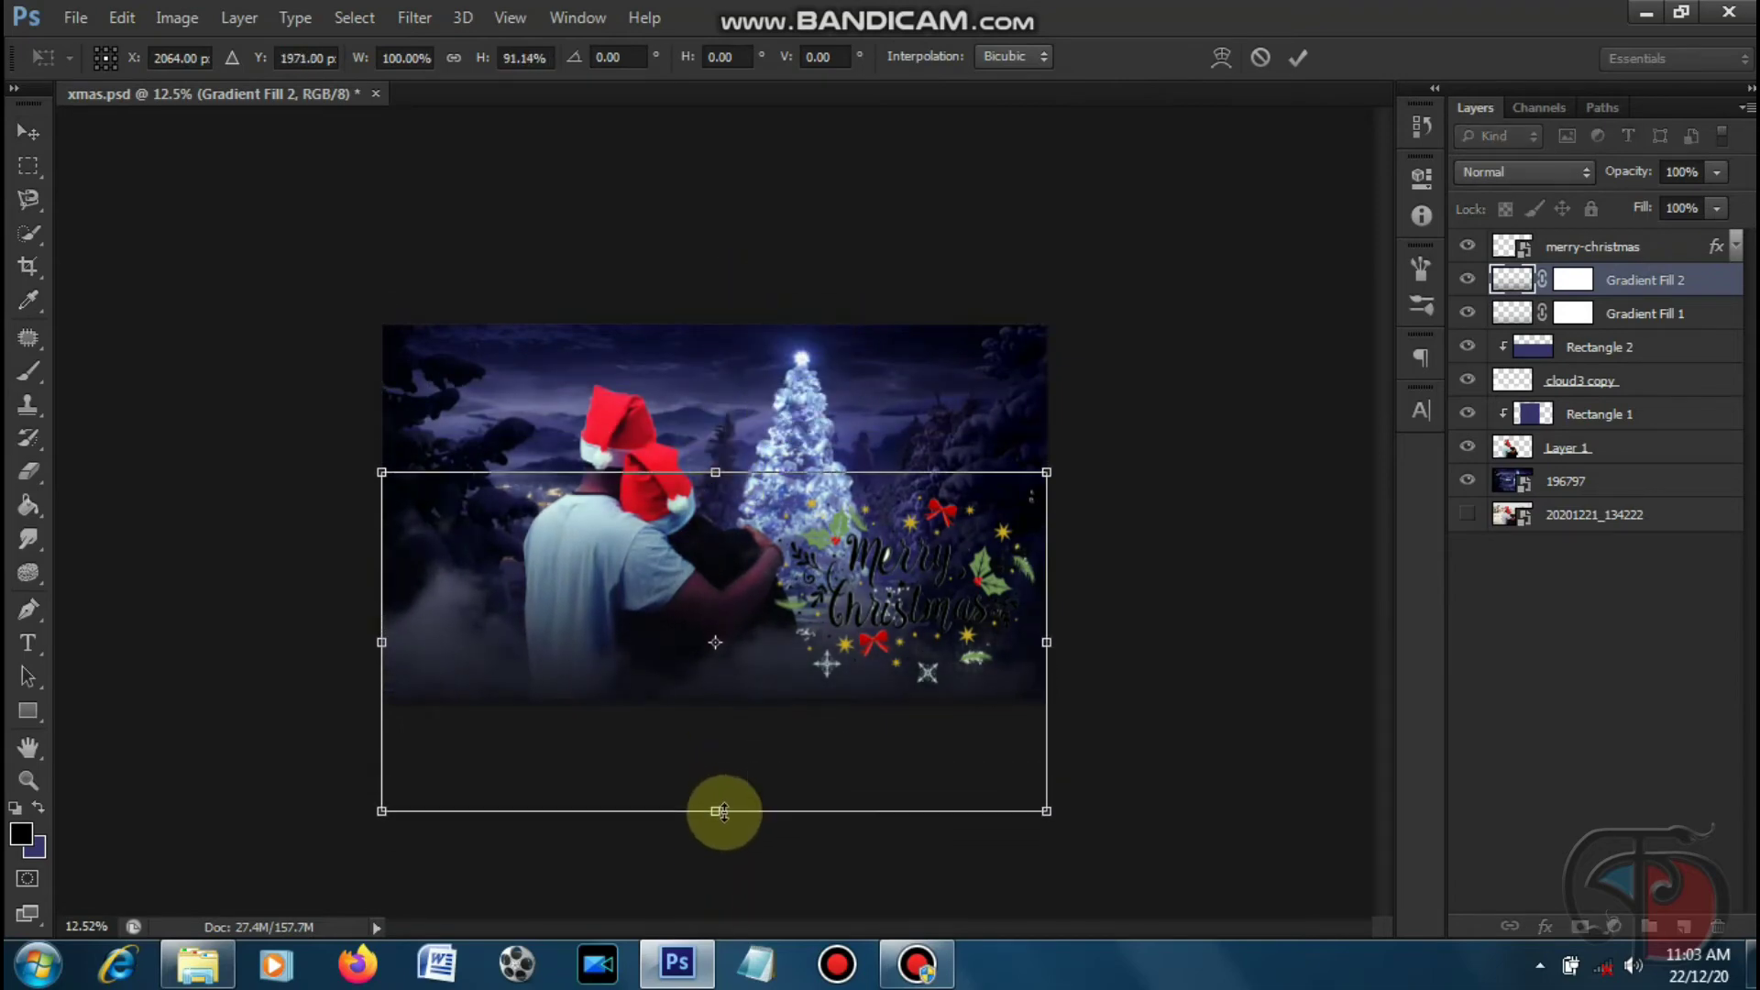
key("Return")
left_click(1648, 247)
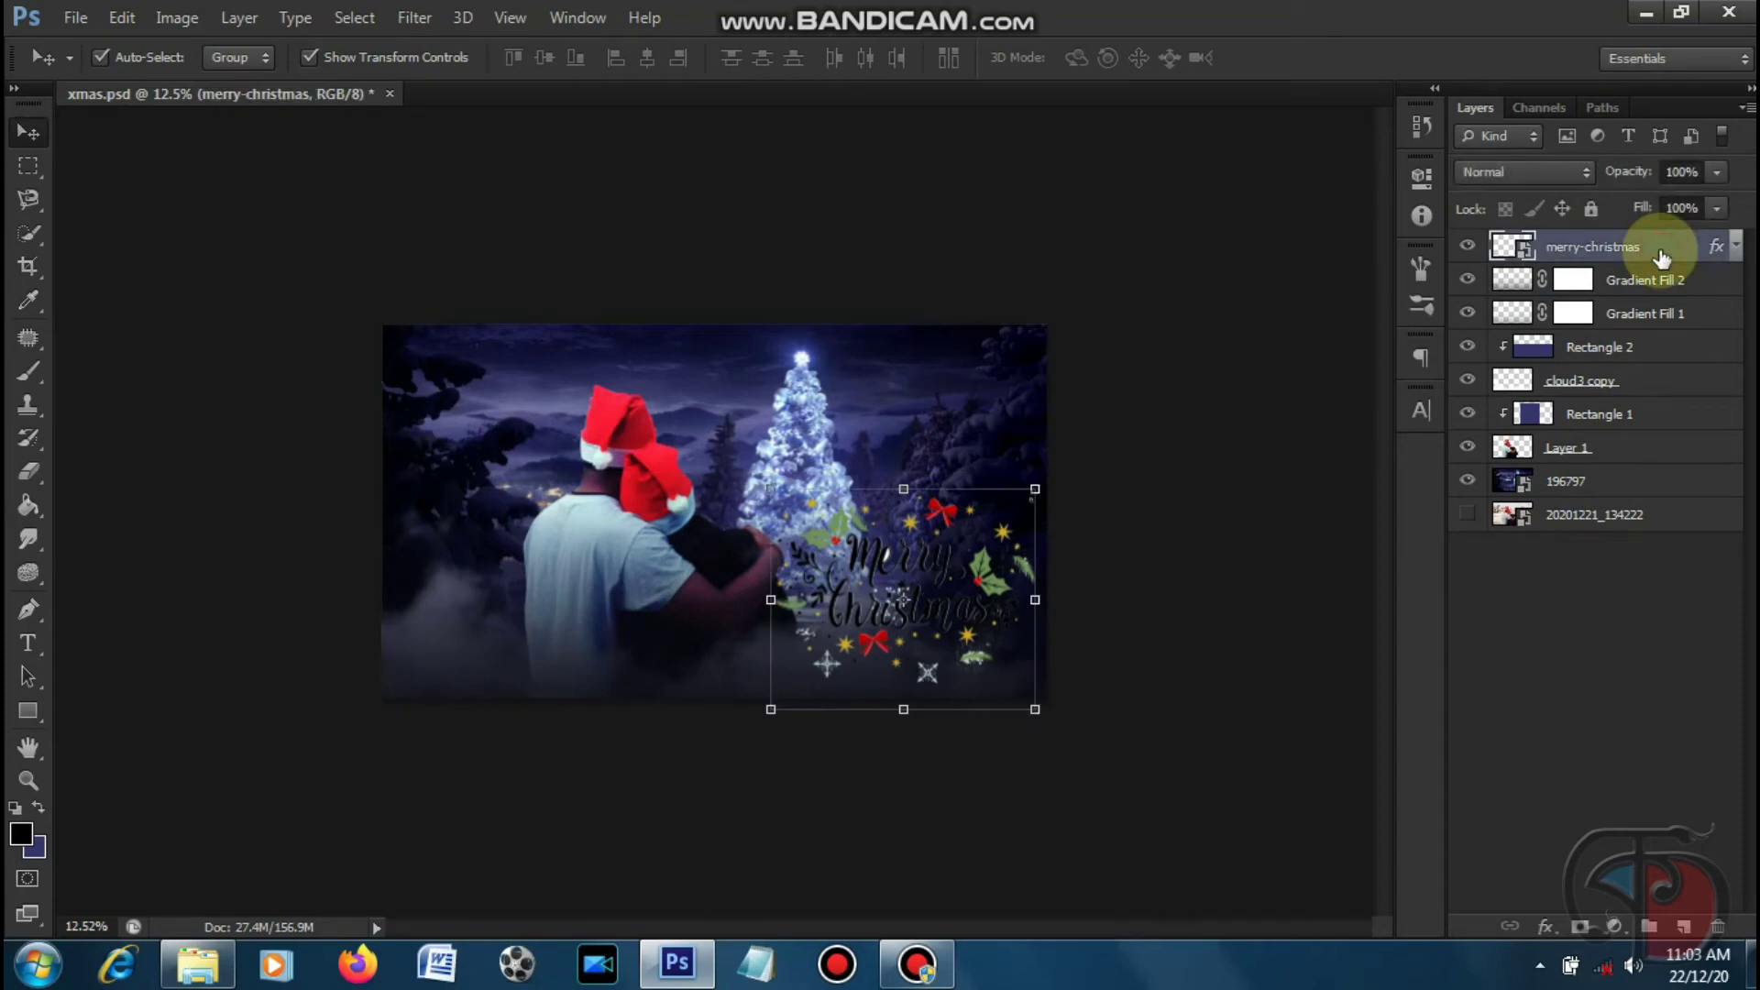
- Enable Outer Glow on the merry-christmas layer with a size of 87 px
double_click(1692, 255)
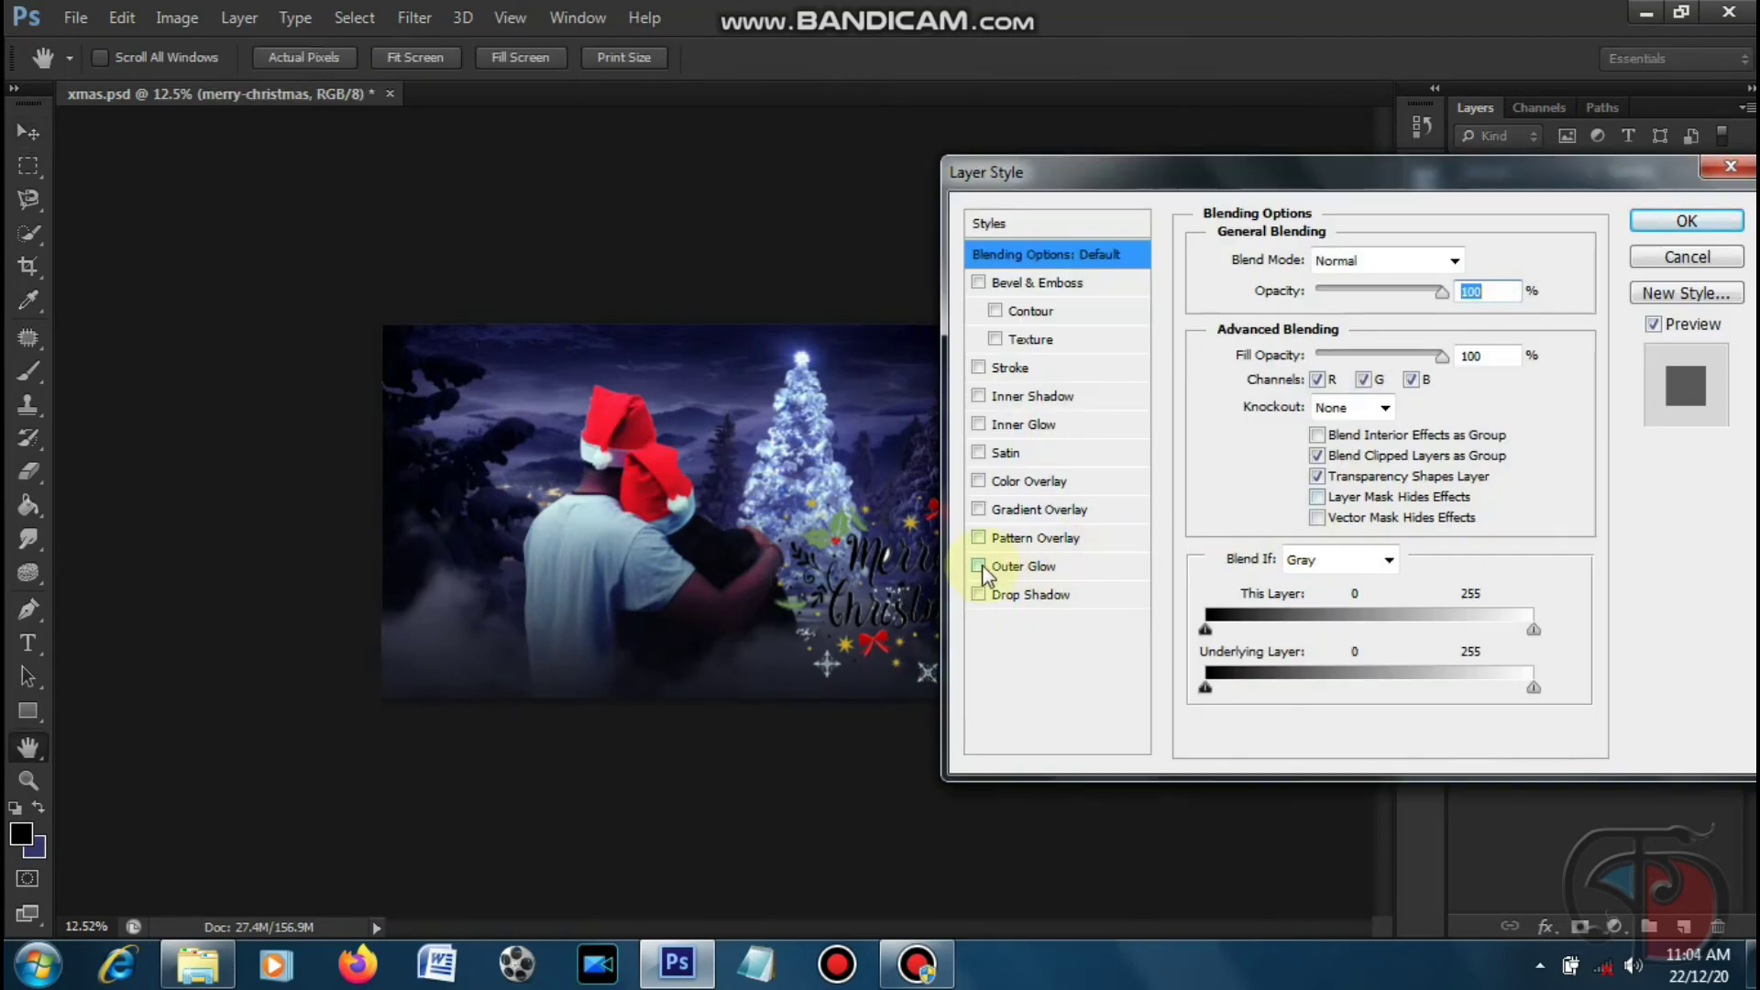
left_click(979, 567)
left_click(1100, 567)
left_click_drag(1219, 172, 1388, 173)
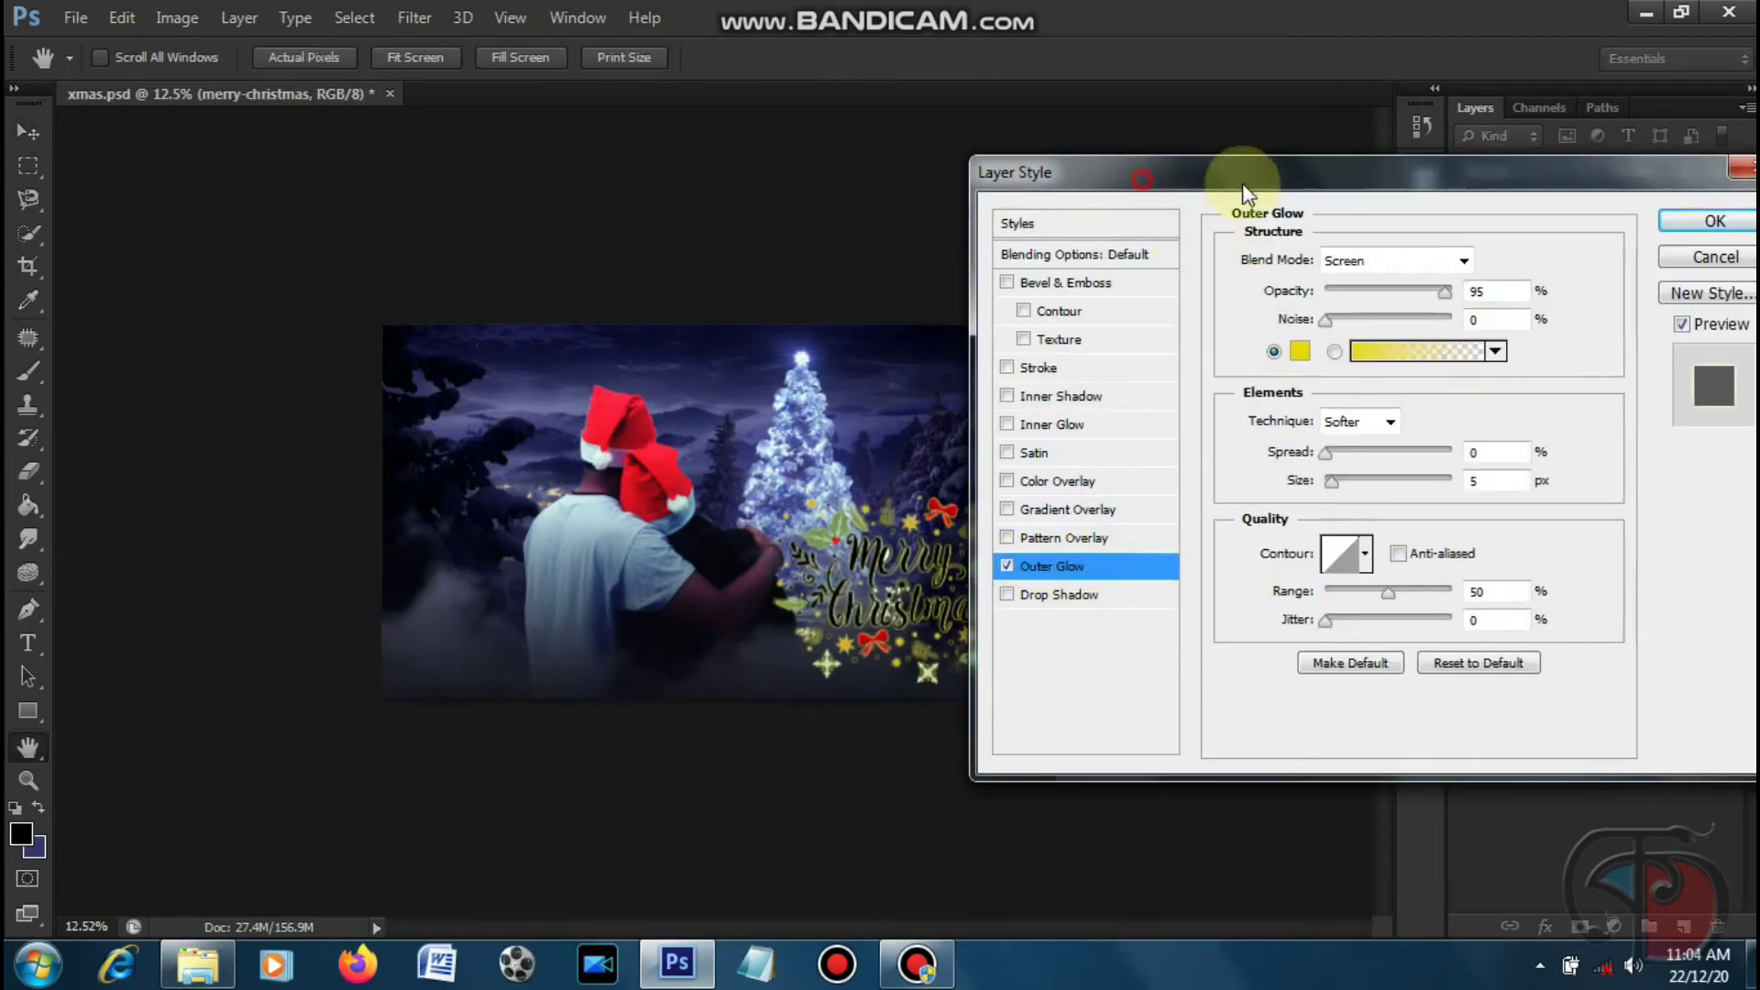
left_click_drag(1498, 492, 1514, 494)
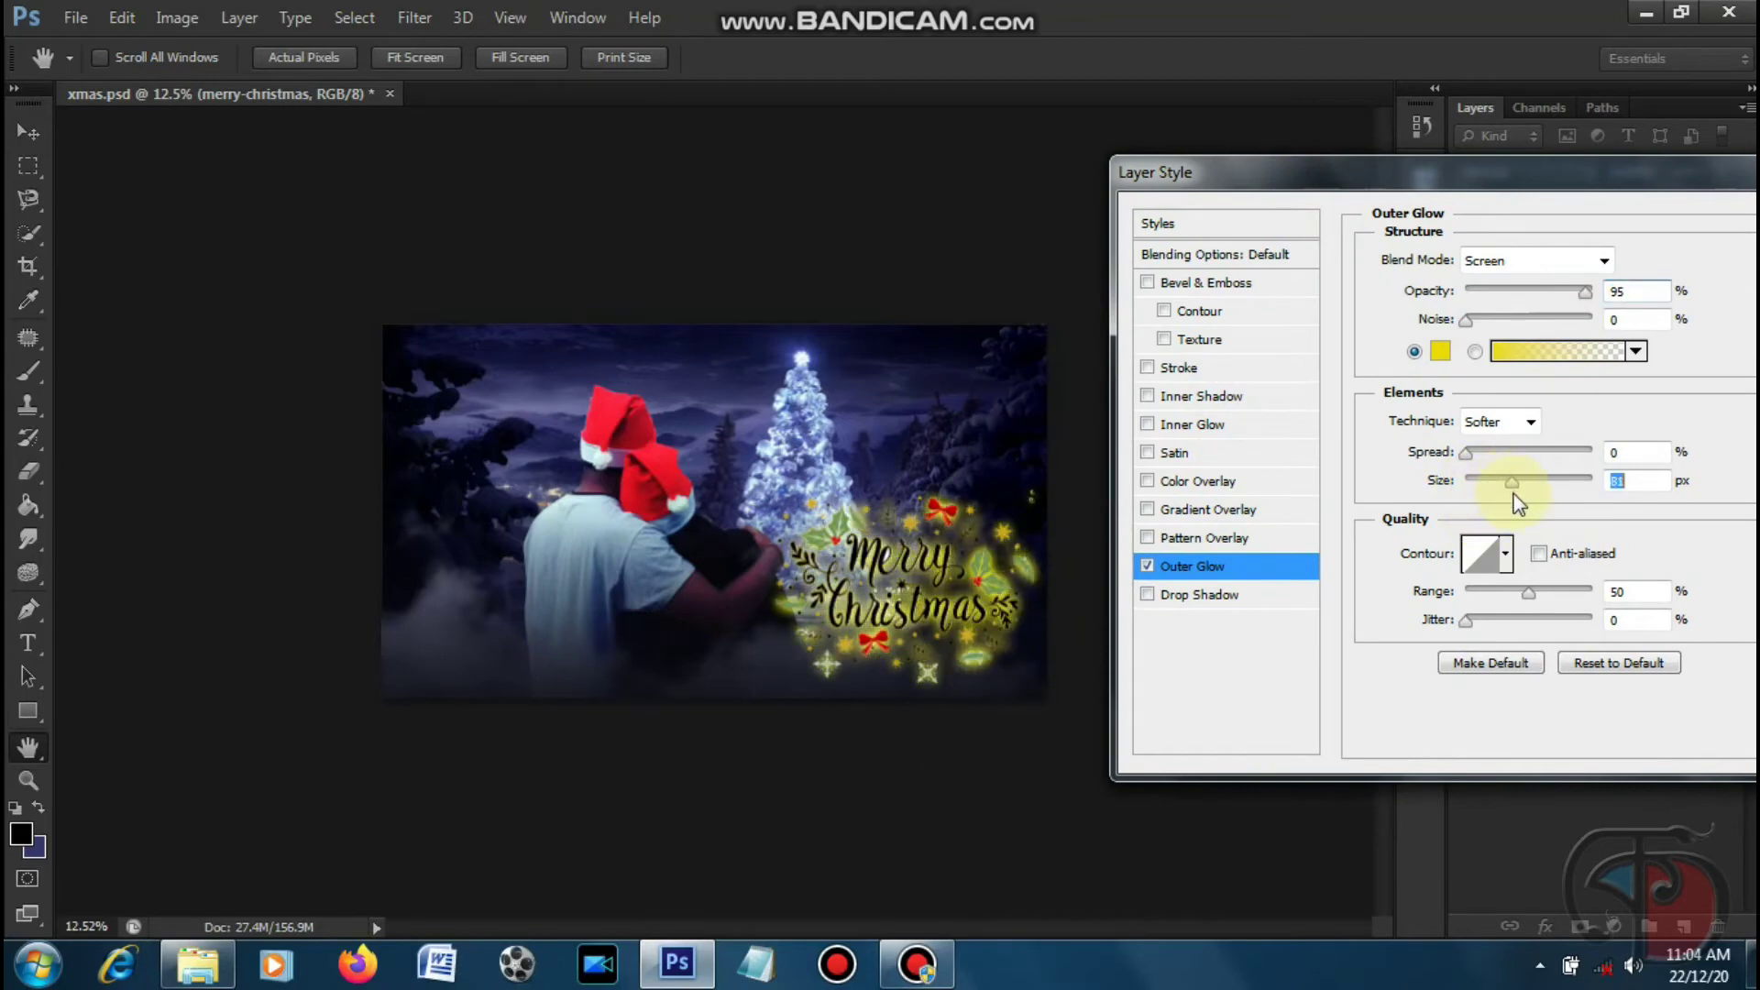
- Change the glow colour to sky blue #079ce2 and apply the layer style
left_click(1440, 352)
left_click(907, 413)
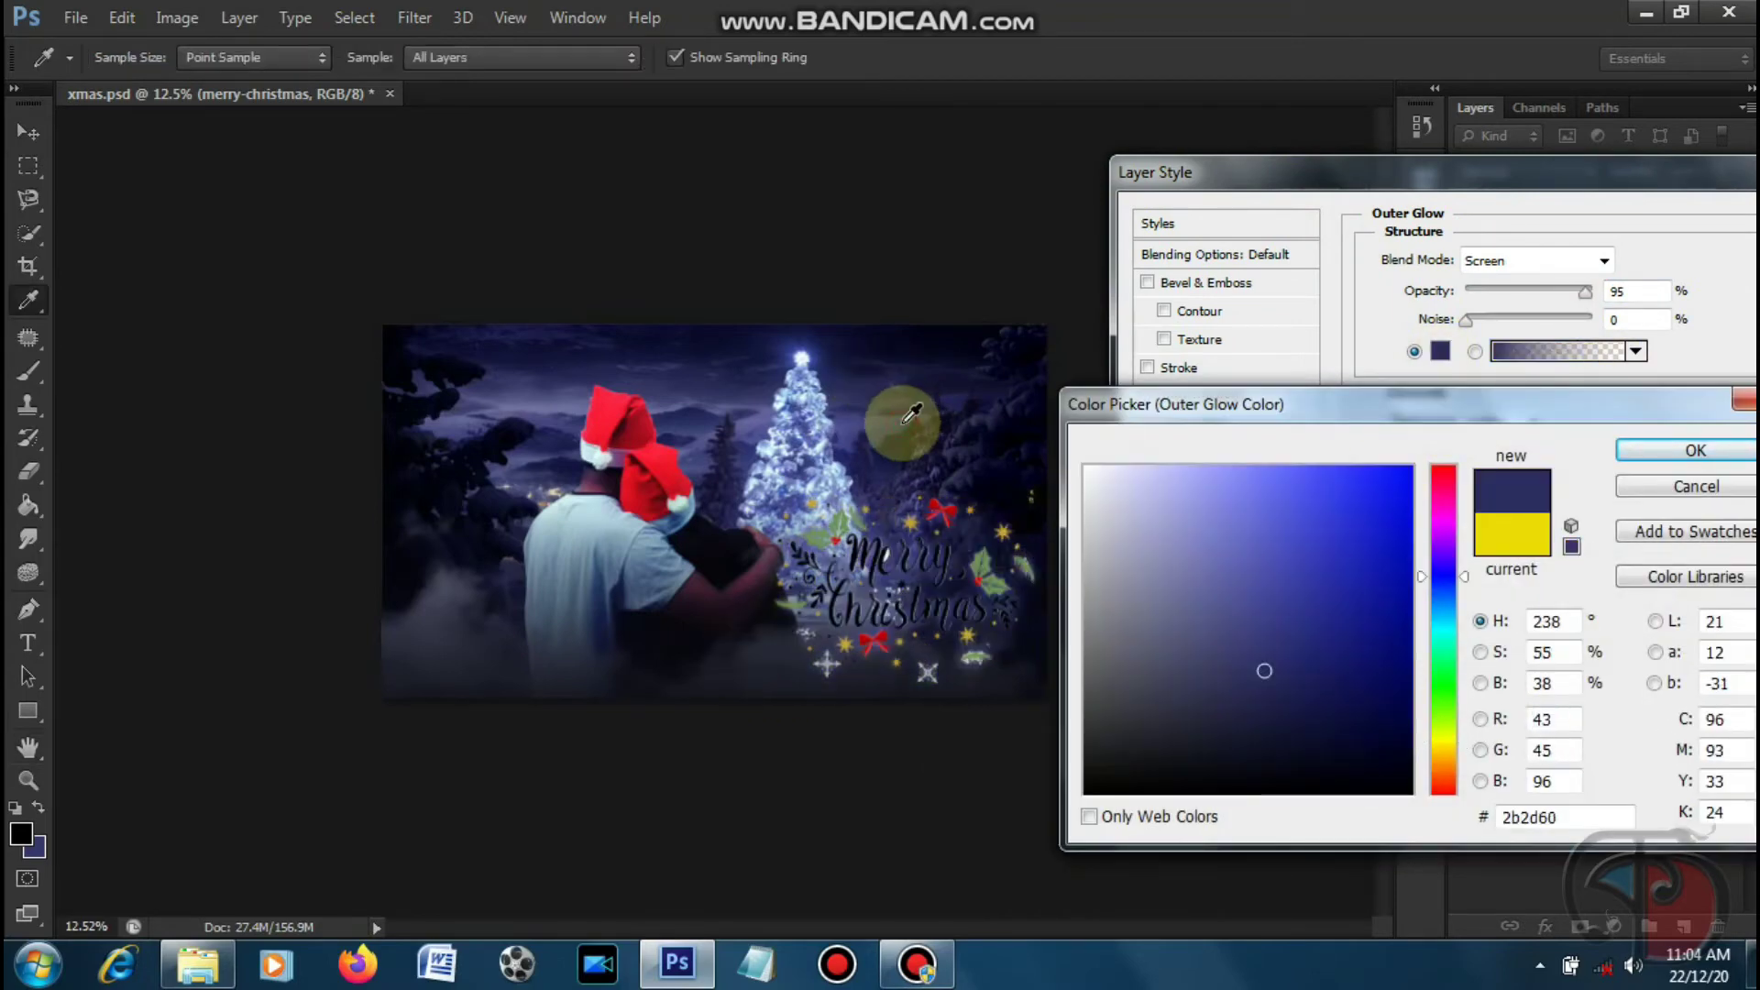
left_click(1402, 504)
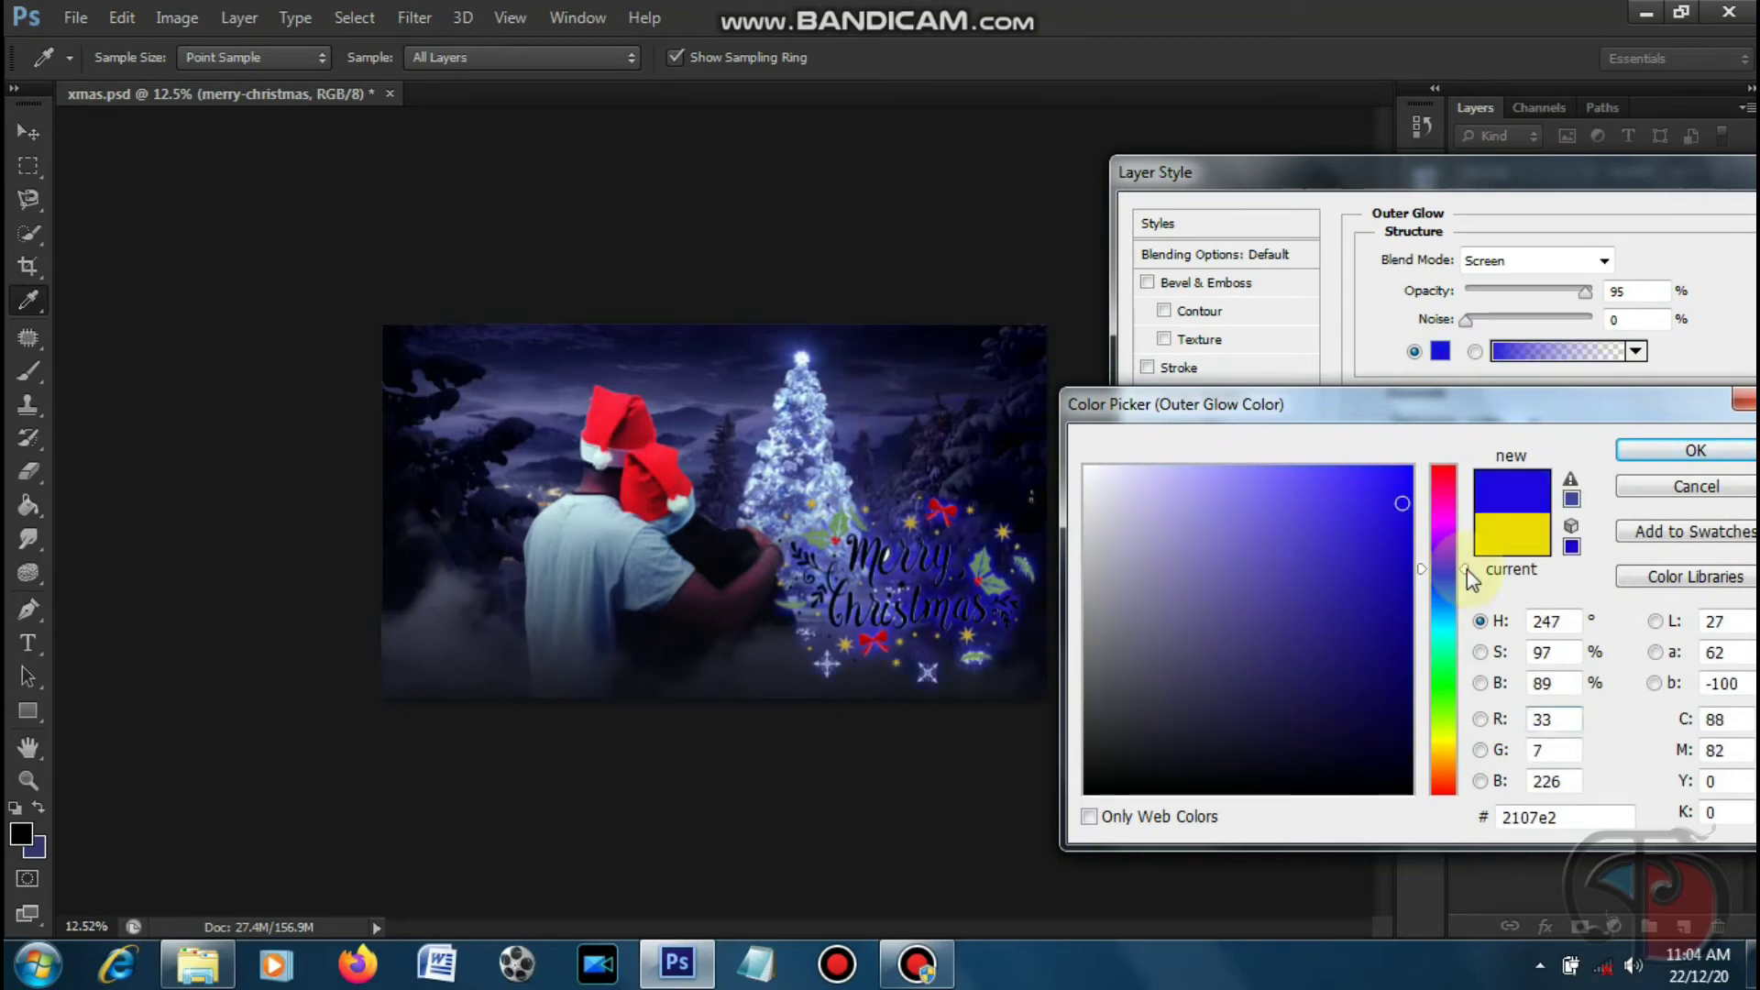
left_click_drag(1467, 570, 1467, 611)
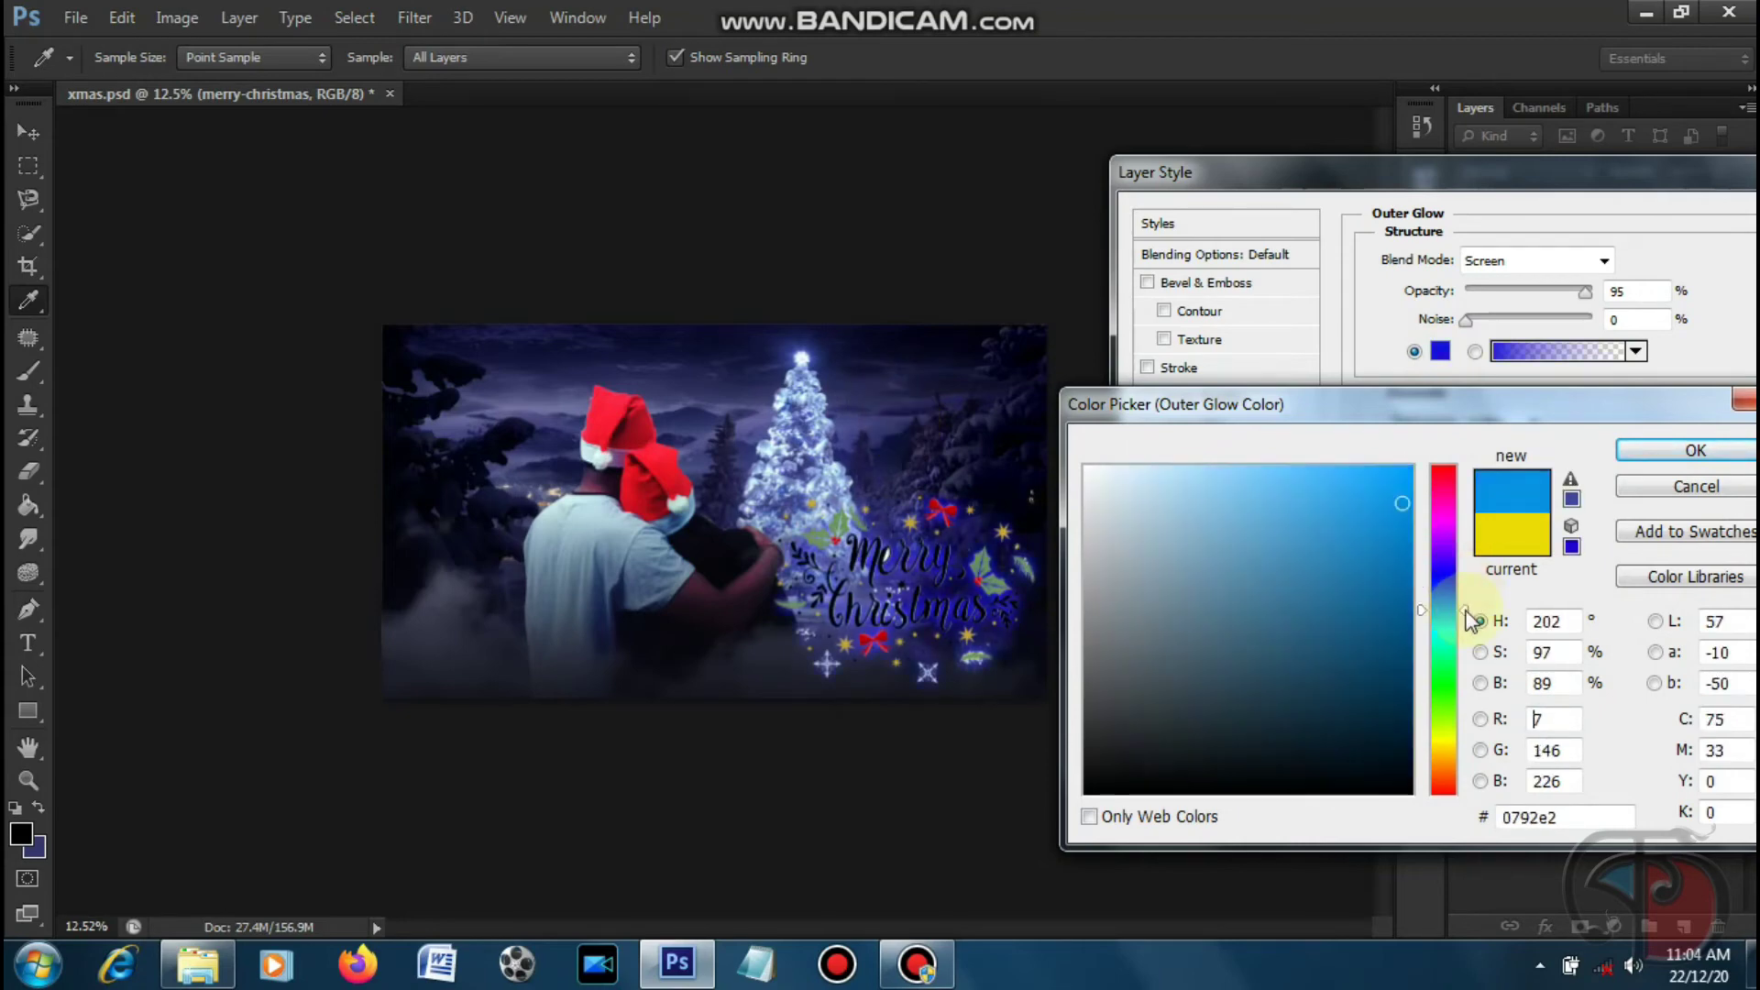
left_click(1696, 451)
left_click(1514, 478)
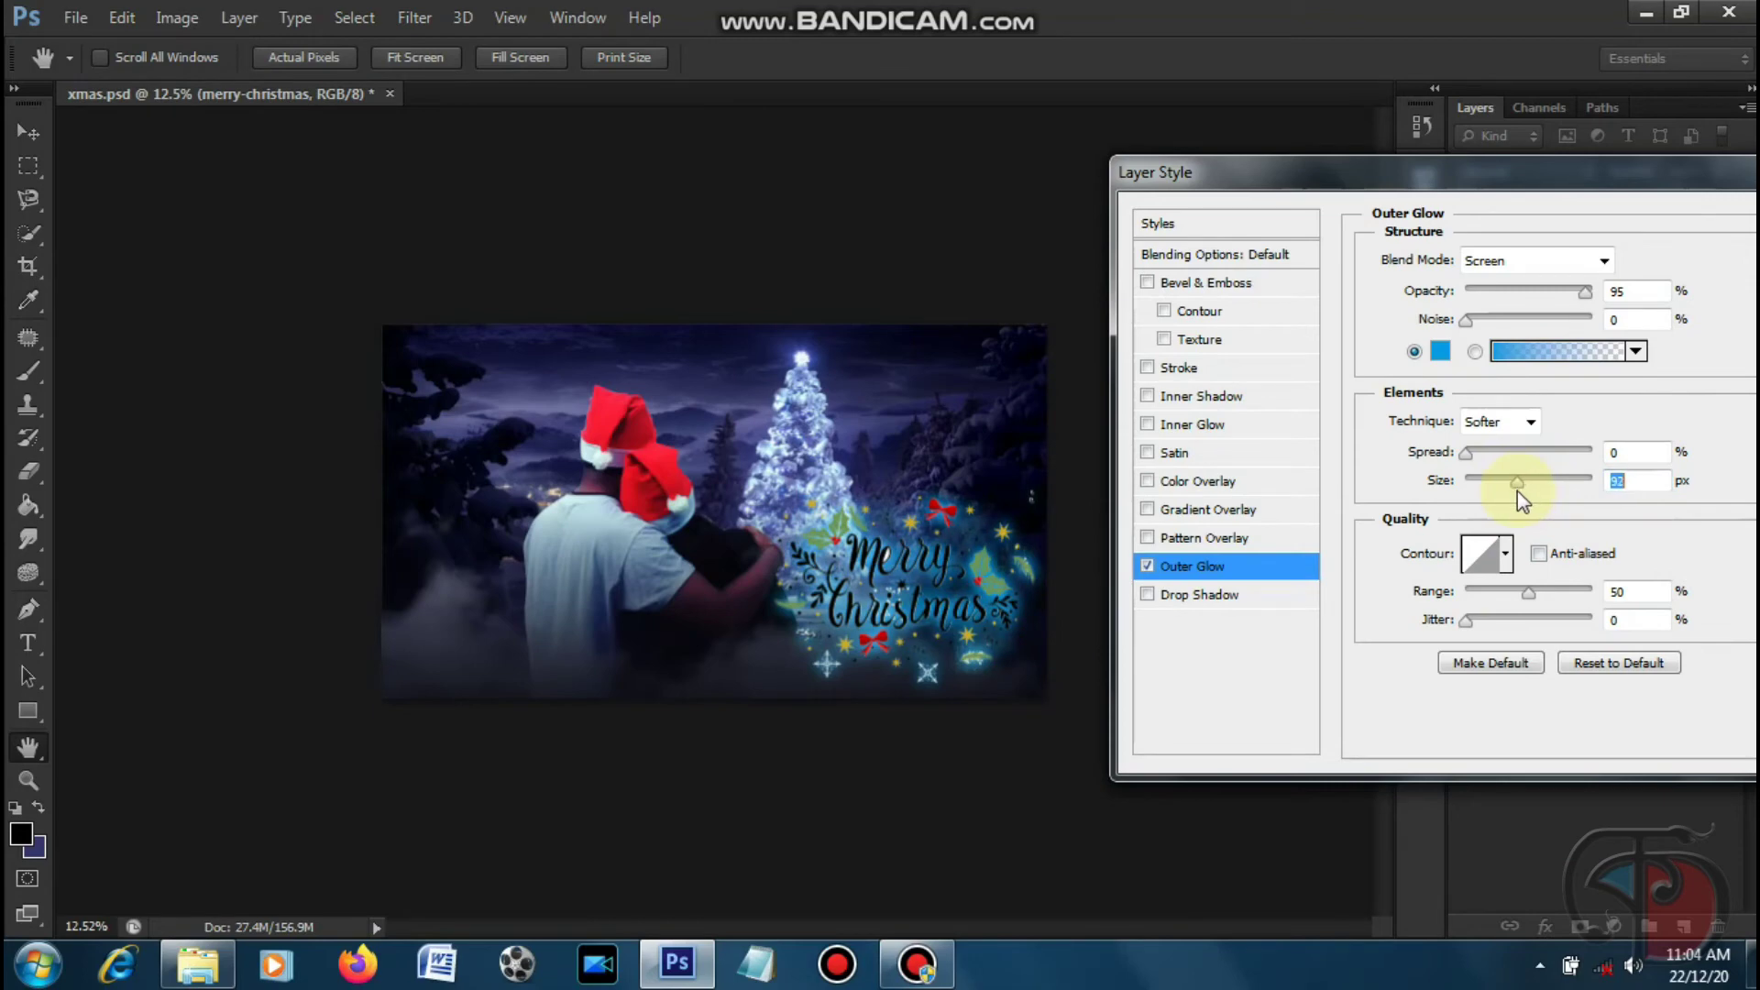
left_click_drag(1556, 174, 1152, 175)
left_click(1446, 224)
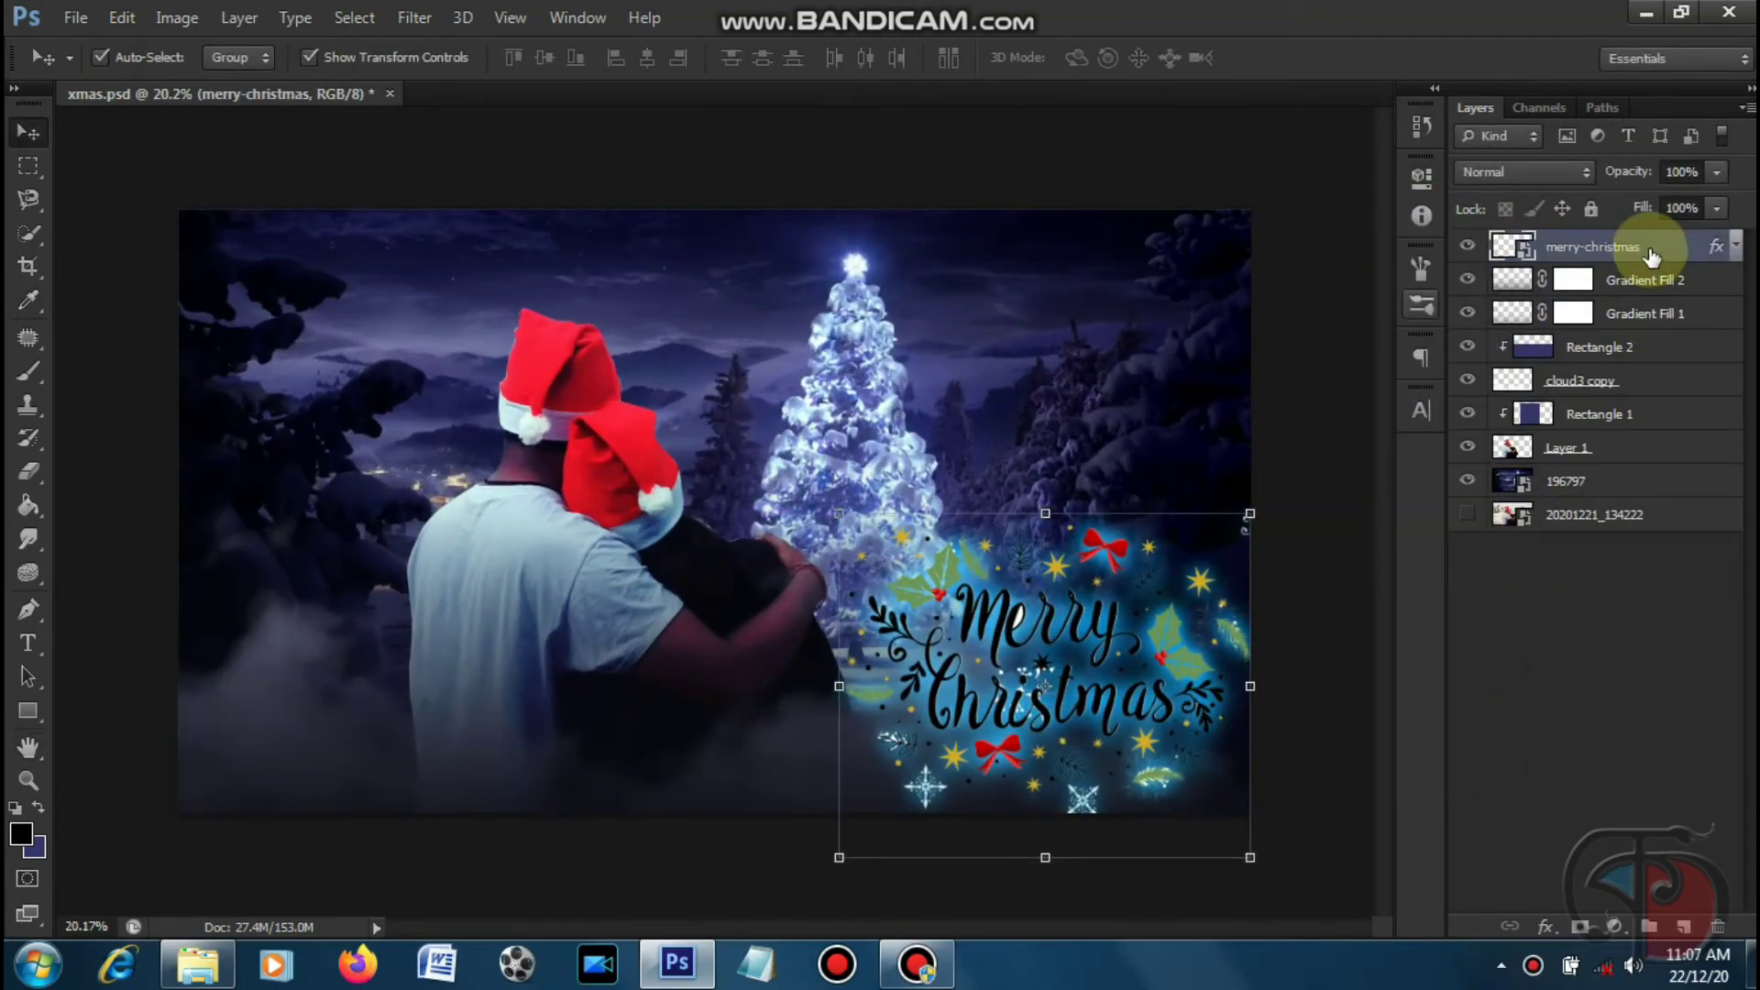
- Duplicate all layers and merge the copies into one 'merry-christmas copy' layer
left_click(1620, 480, "shift")
right_click(1619, 330)
left_click(1157, 204)
left_click(1100, 288)
right_click(1641, 349)
left_click(1305, 264)
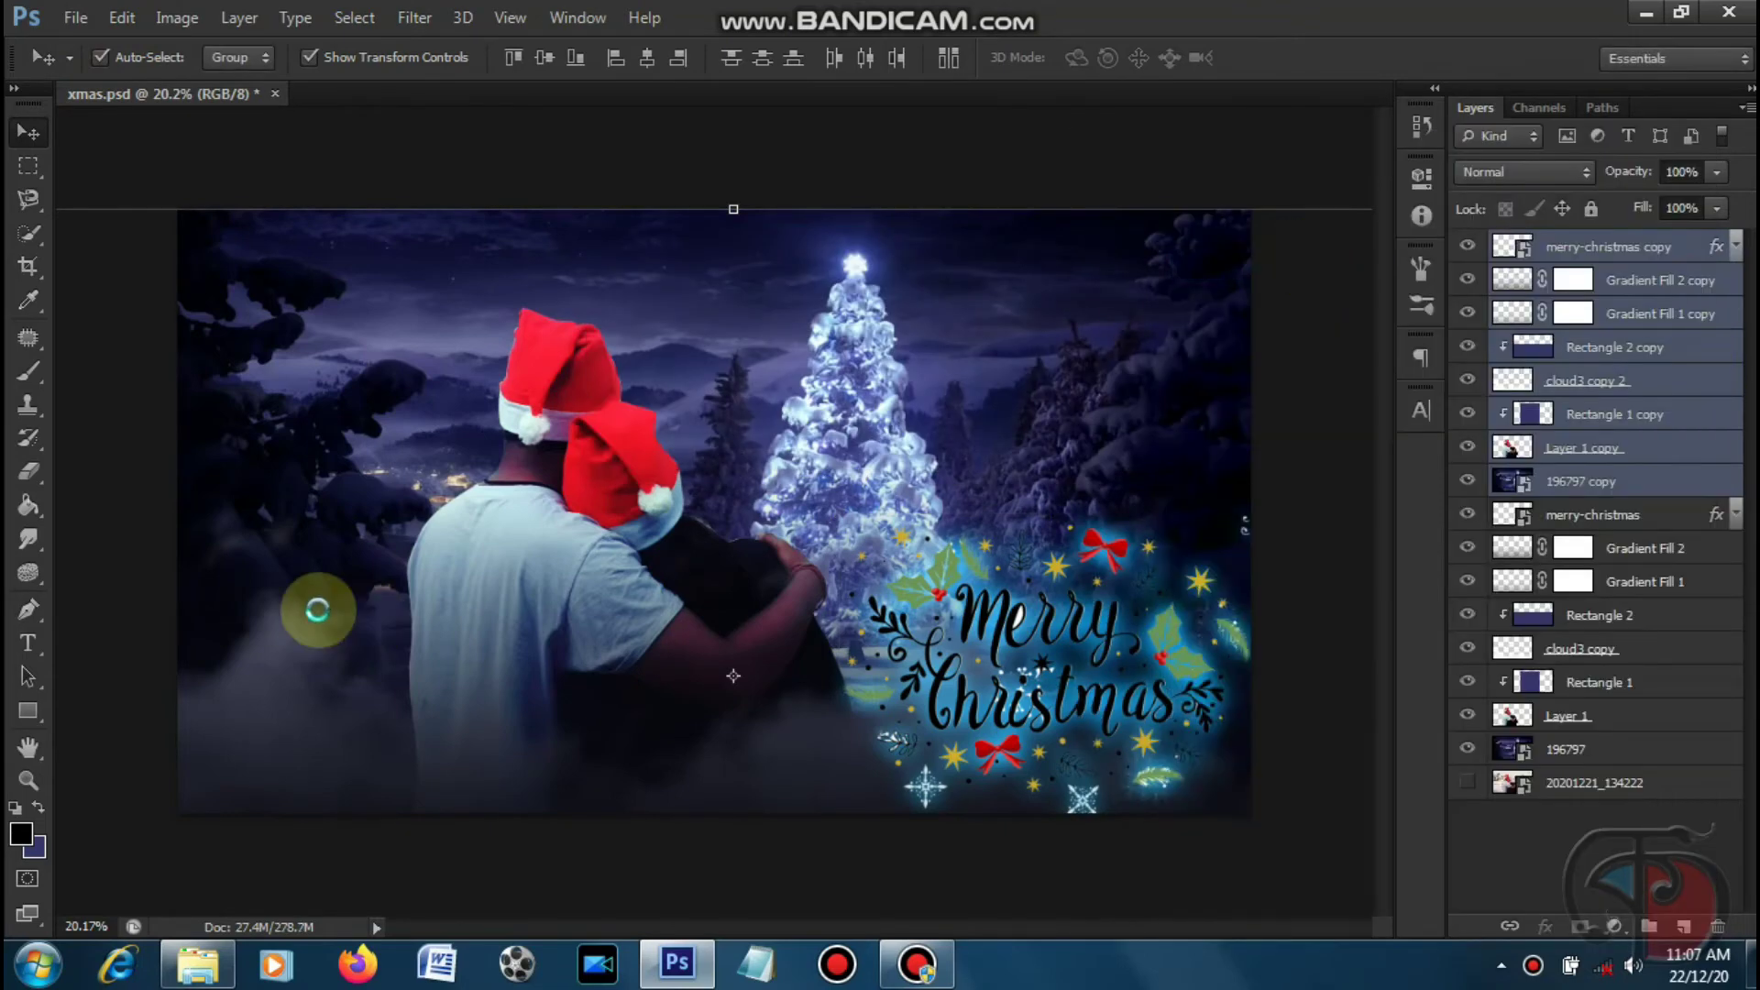
- Try the smudge brush and crop tool, cancelling the rasterize prompt and the crop
key("r")
left_click(358, 440)
key("Return")
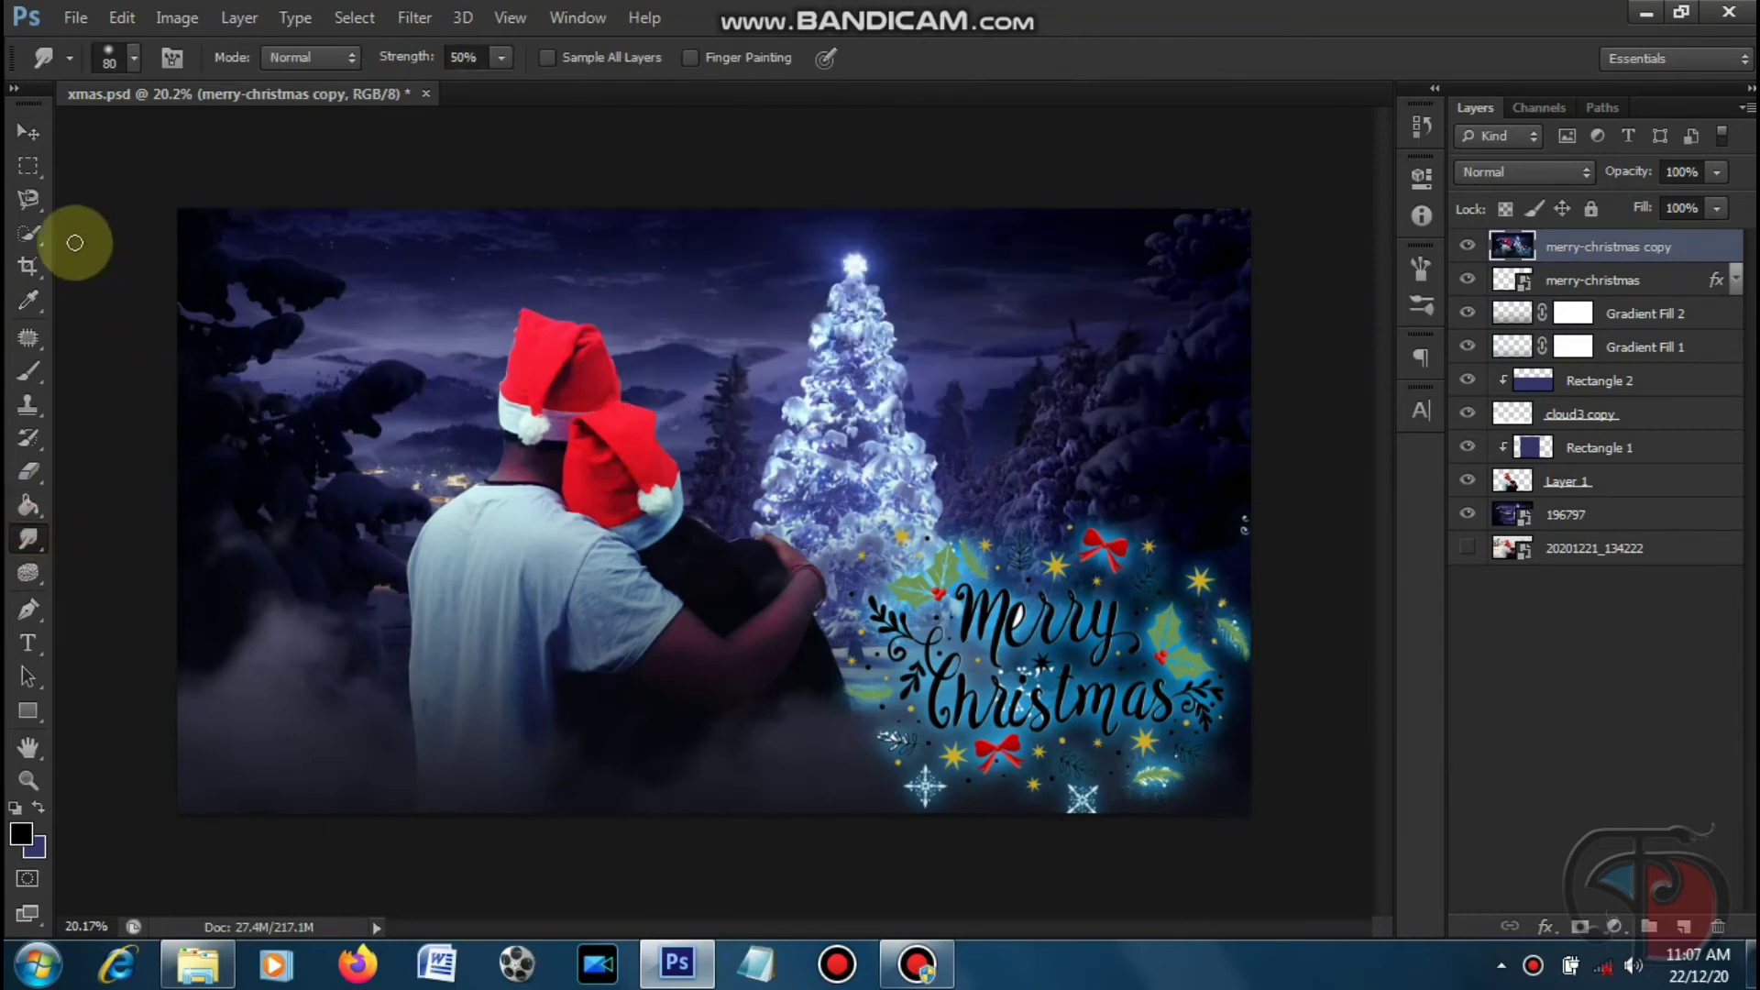
left_click(35, 259)
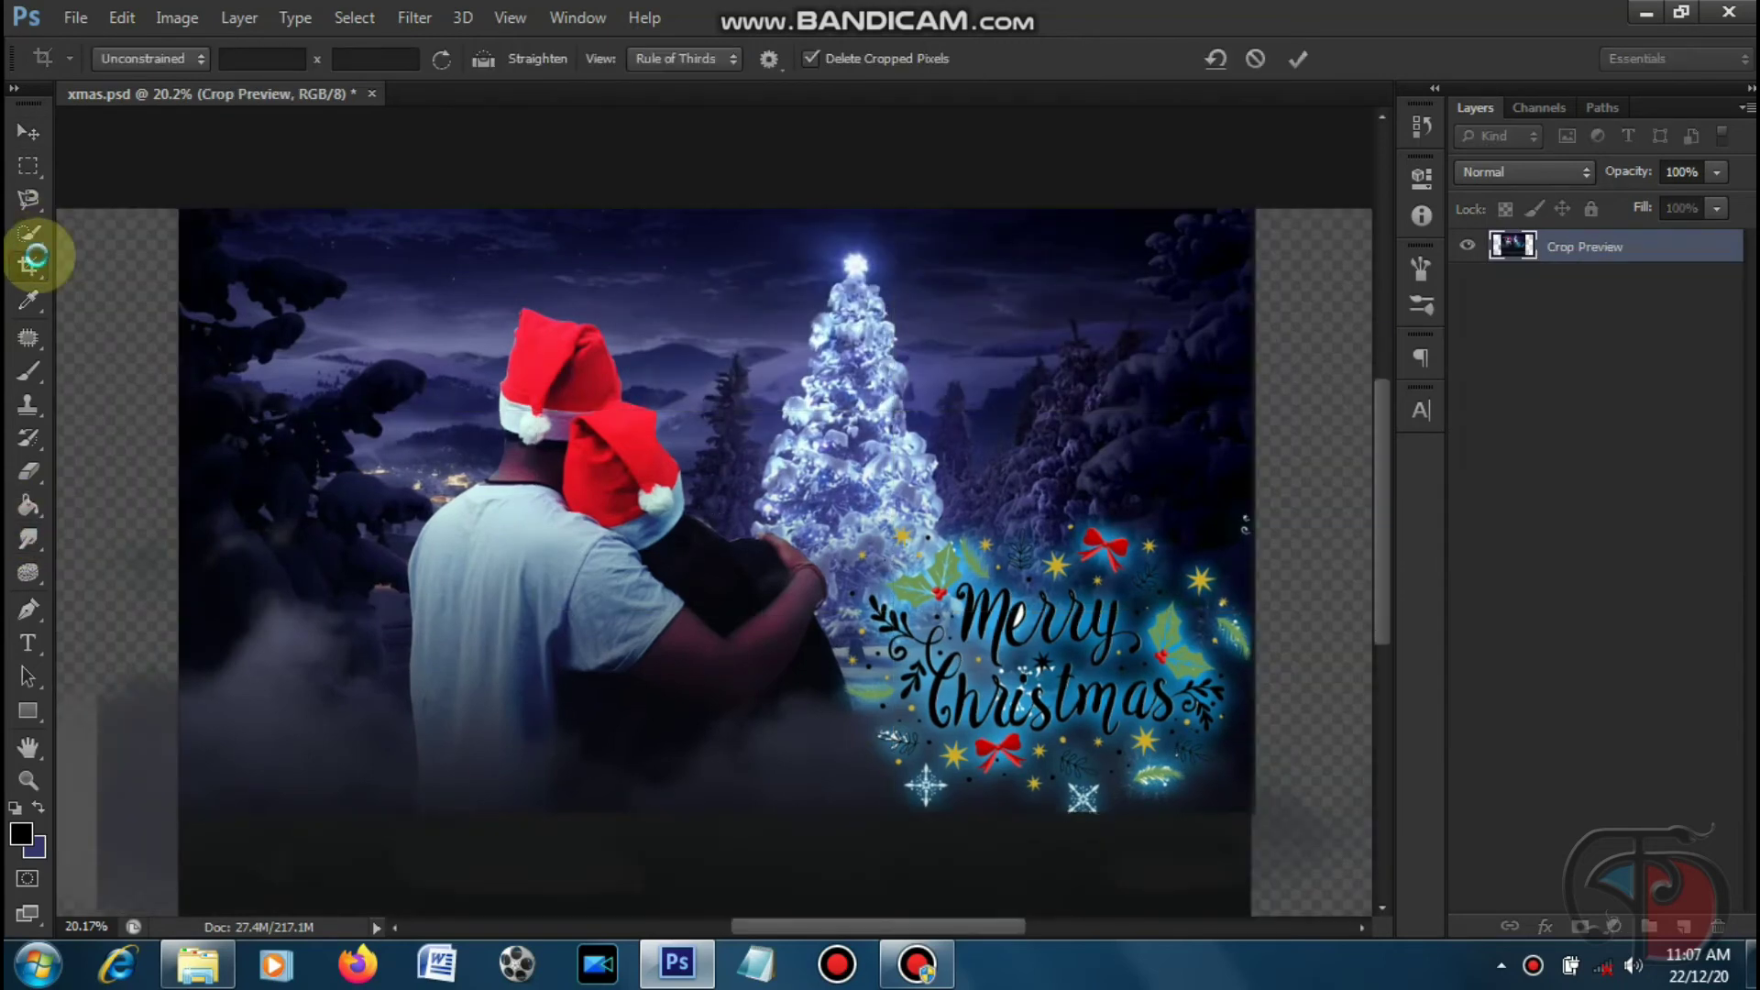
left_click(28, 131)
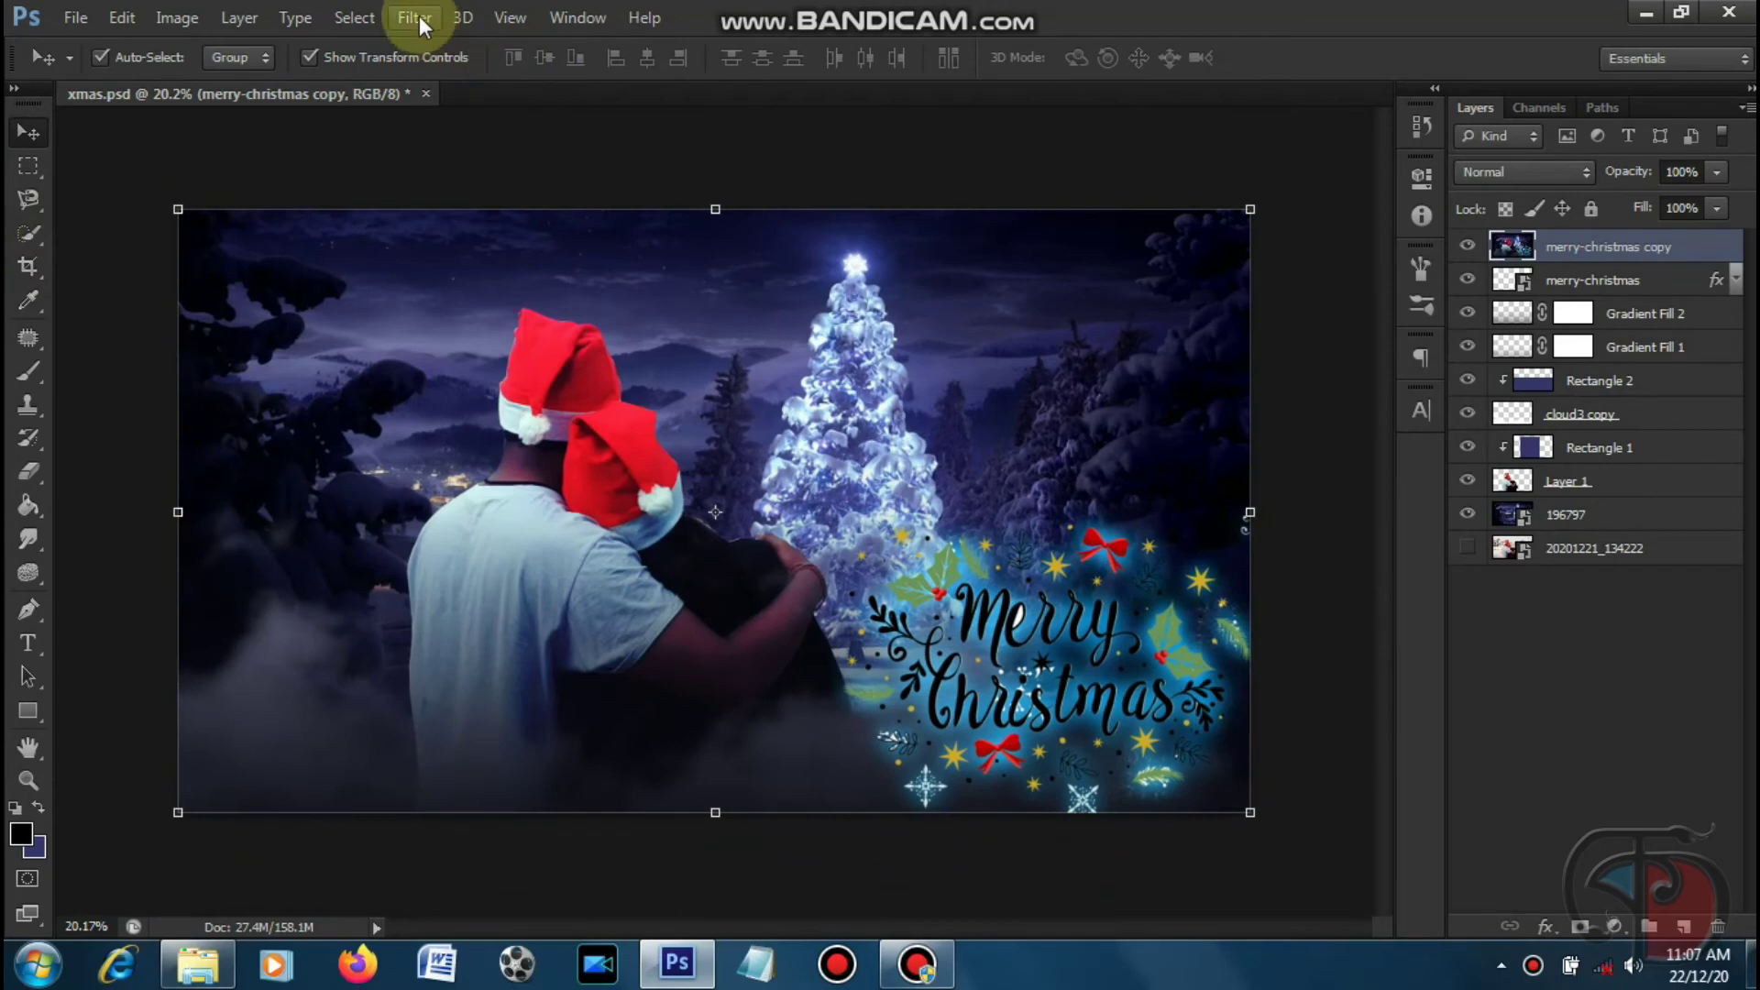
- In Color Efex Pro 4, preview B/W Conversion and Bi-Color looks, then apply Classical Soft Focus
left_click(414, 17)
left_click(838, 538)
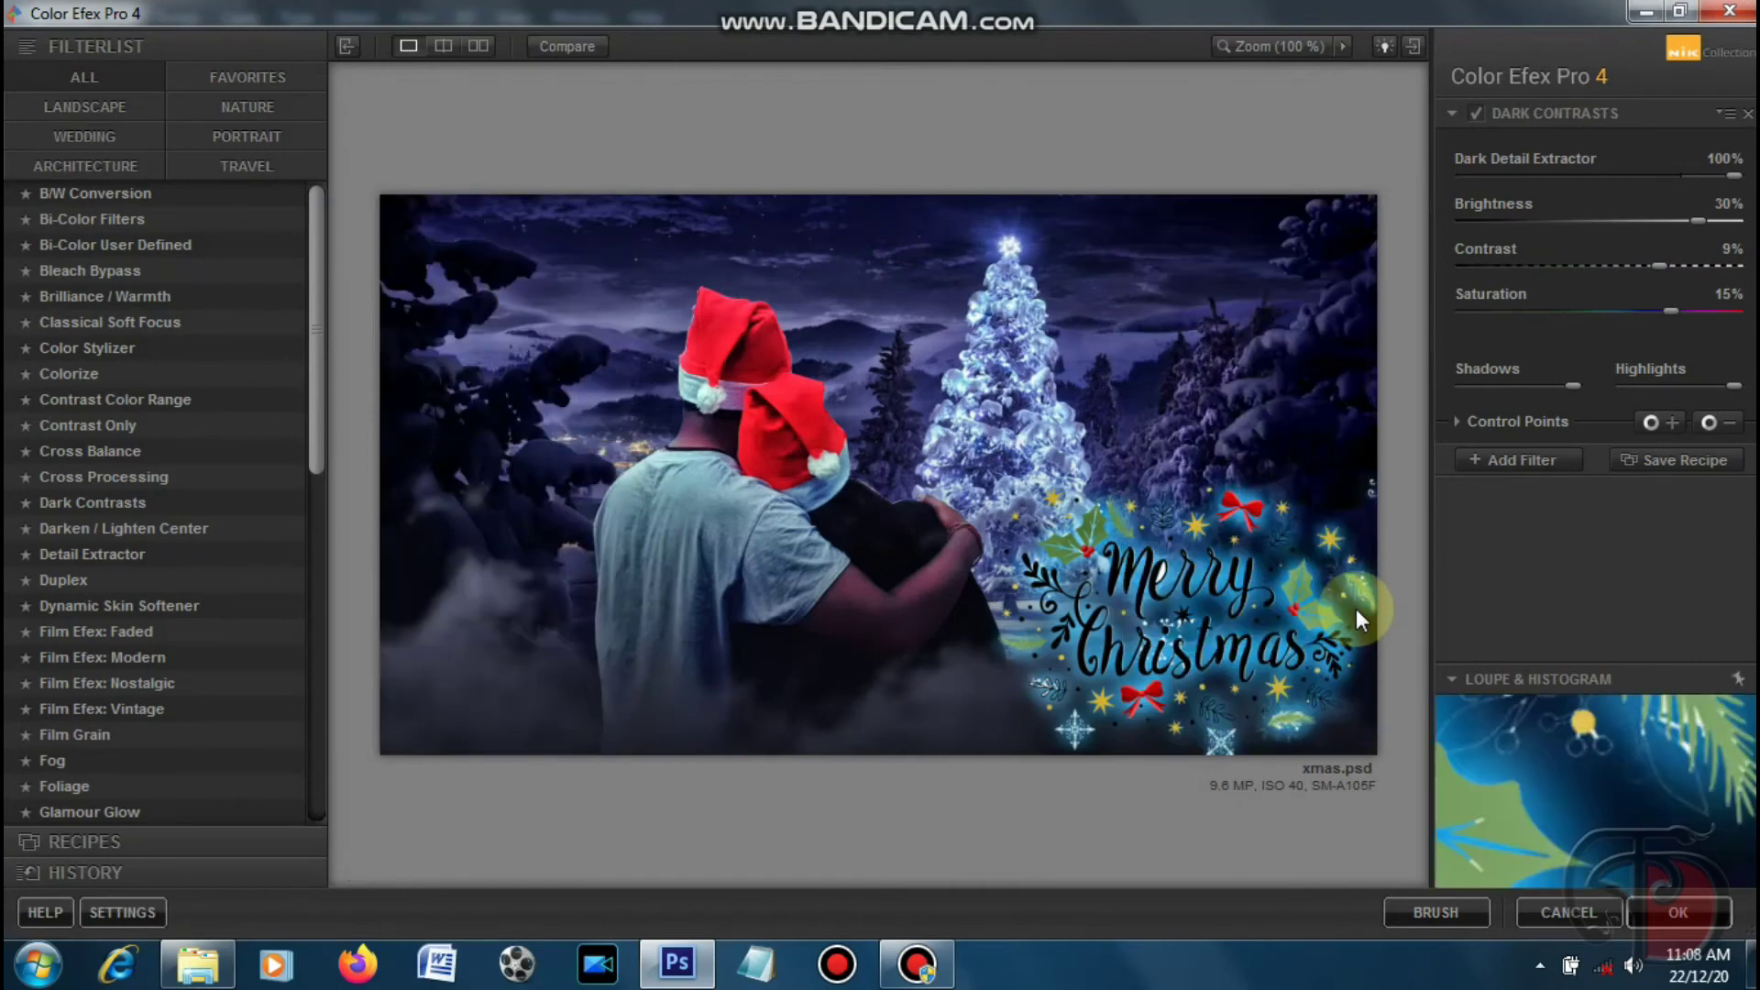
left_click(140, 193)
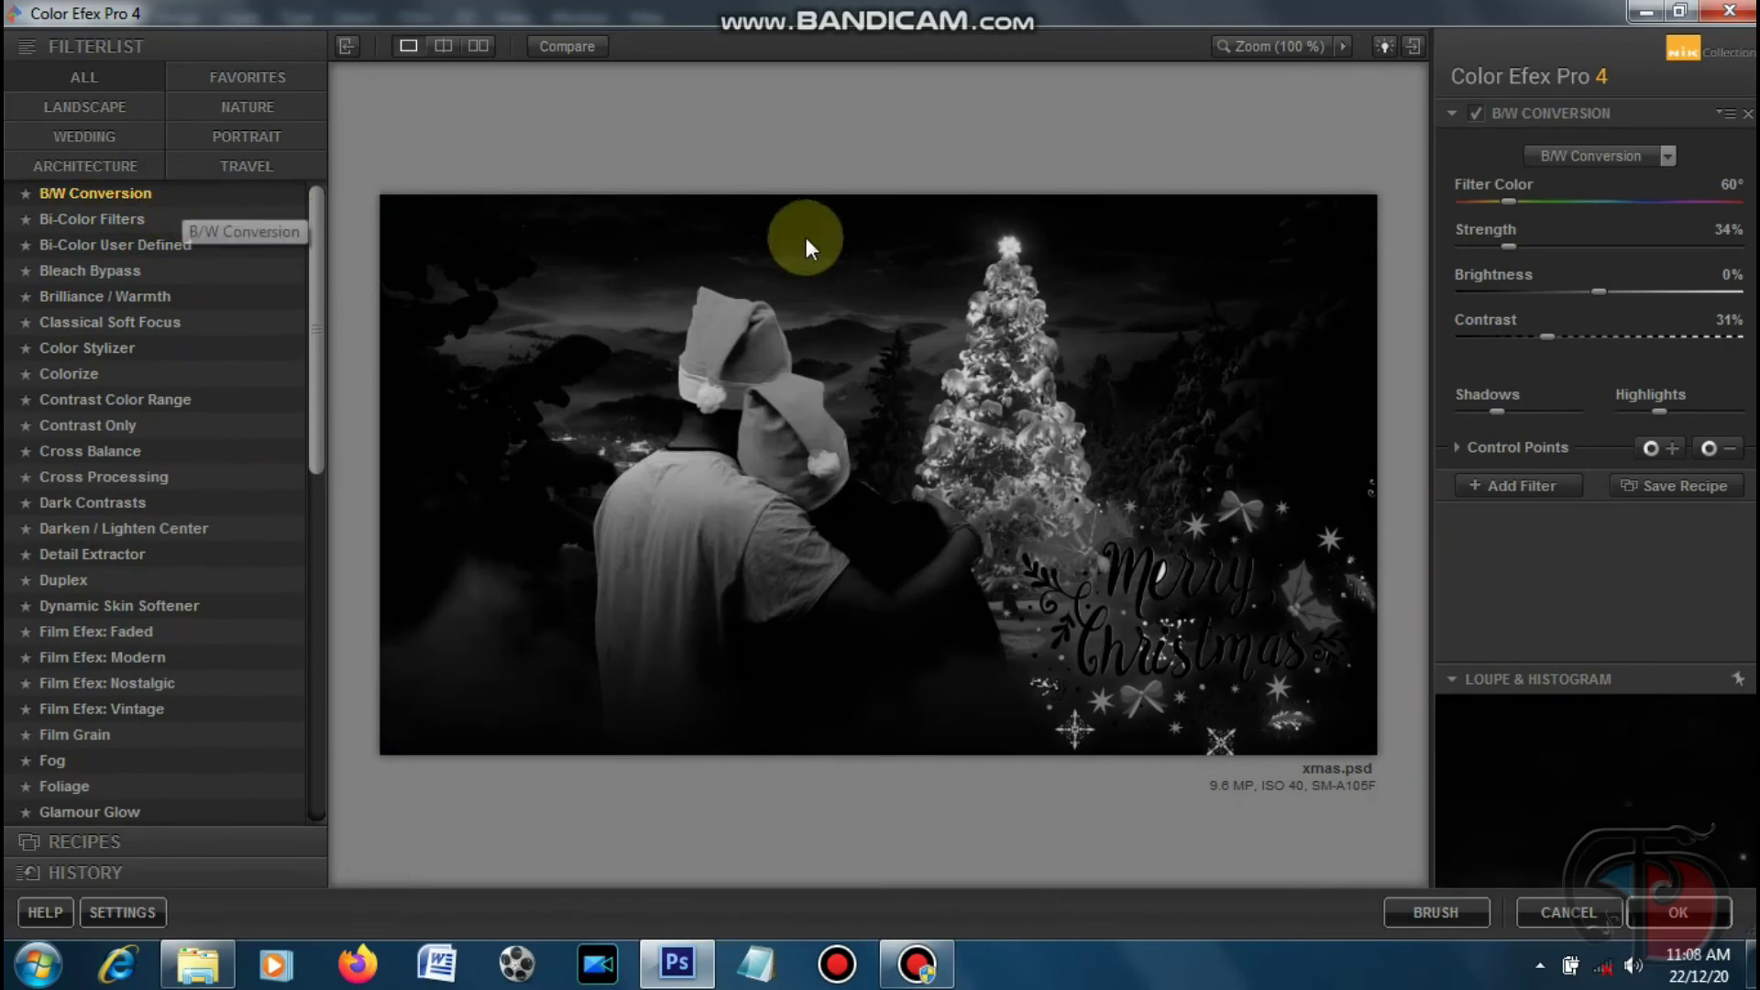
left_click(172, 219)
left_click(172, 246)
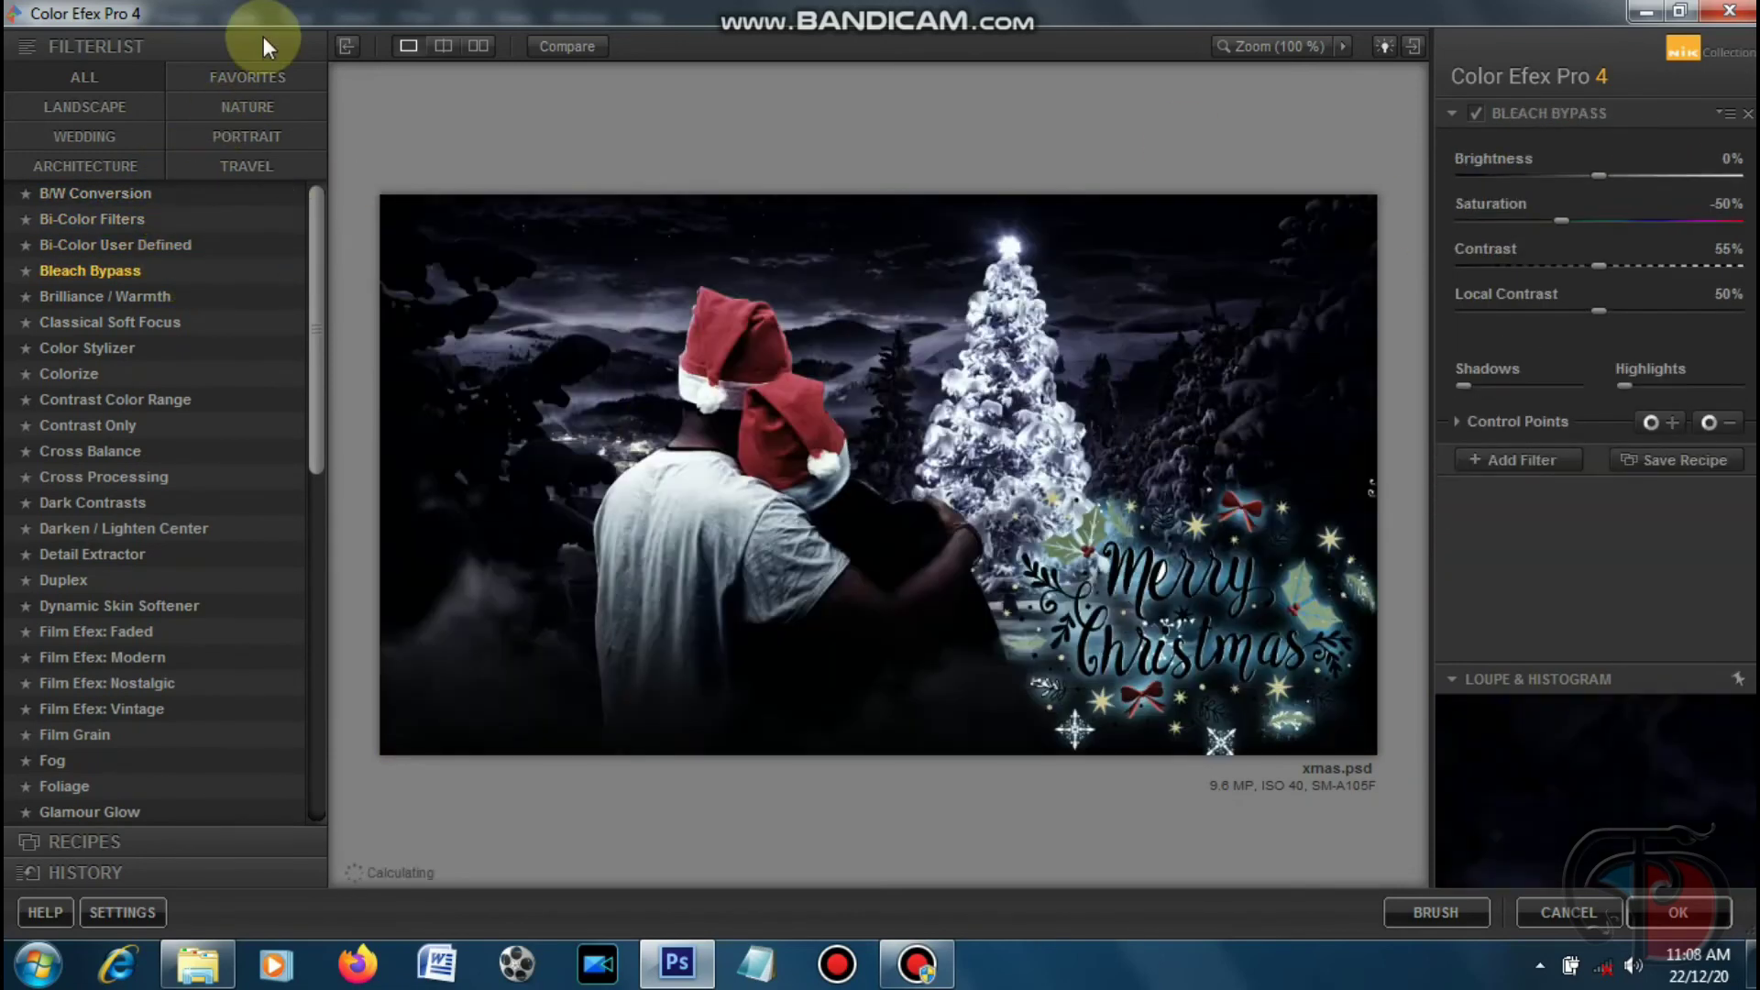
key("Down")
key("Down")
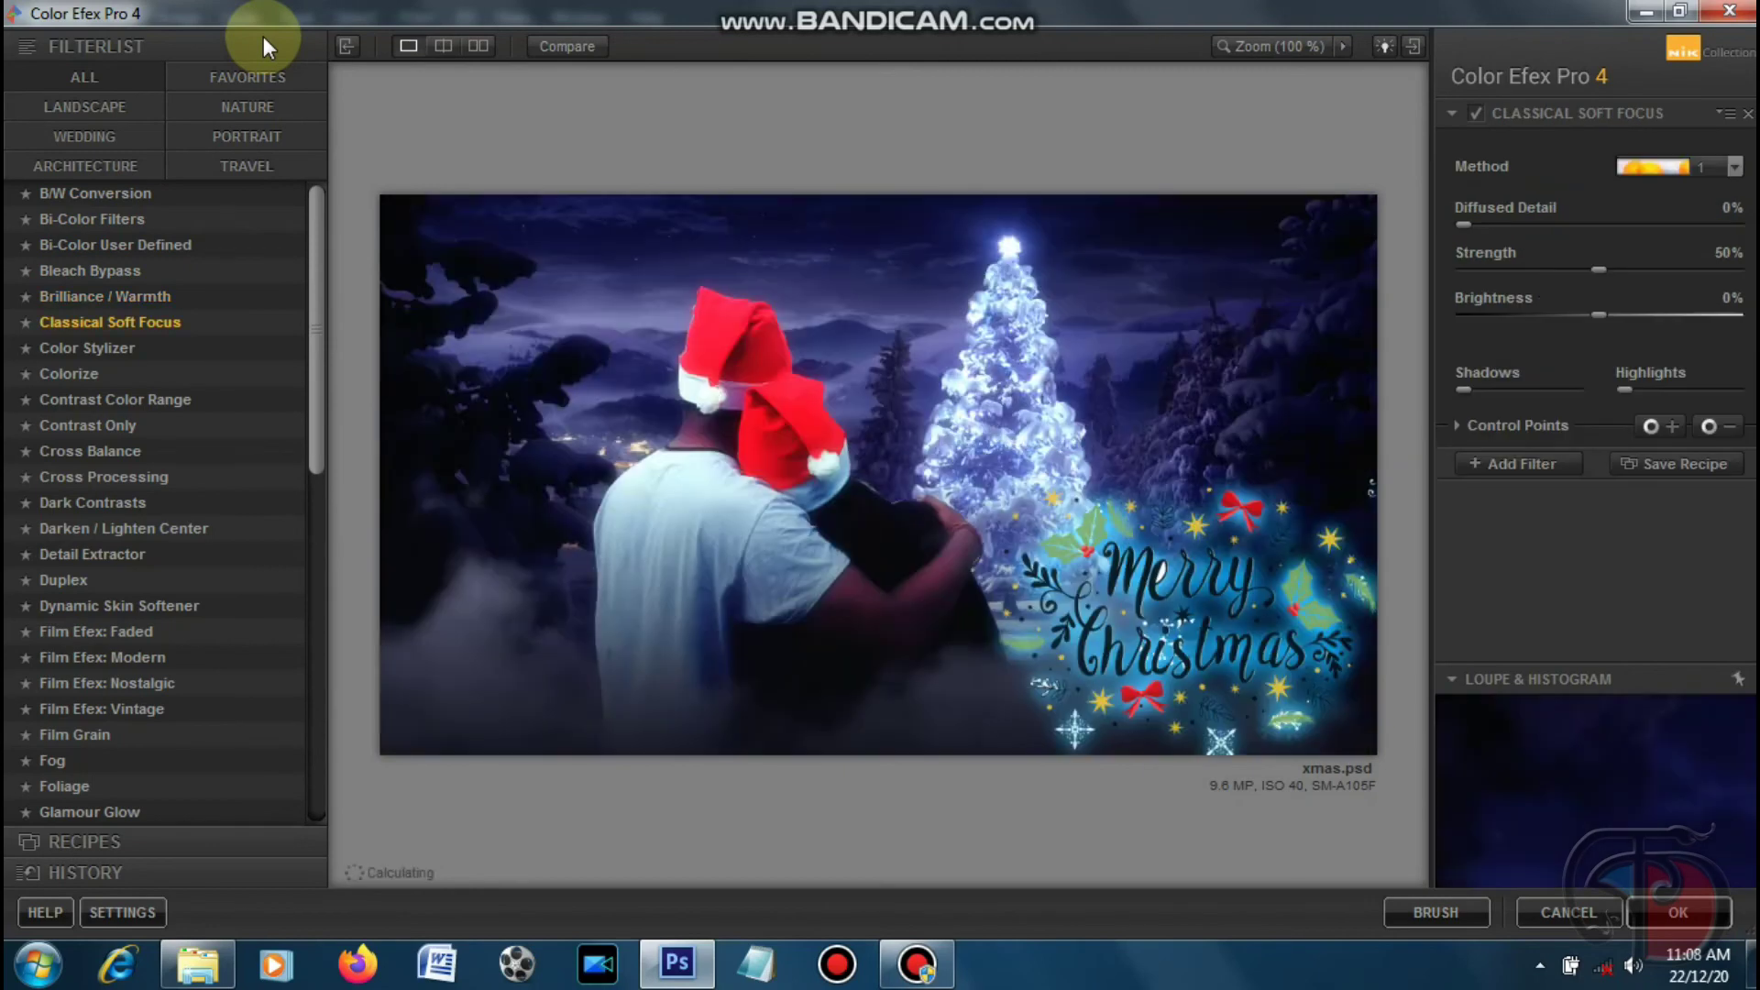
left_click(1678, 913)
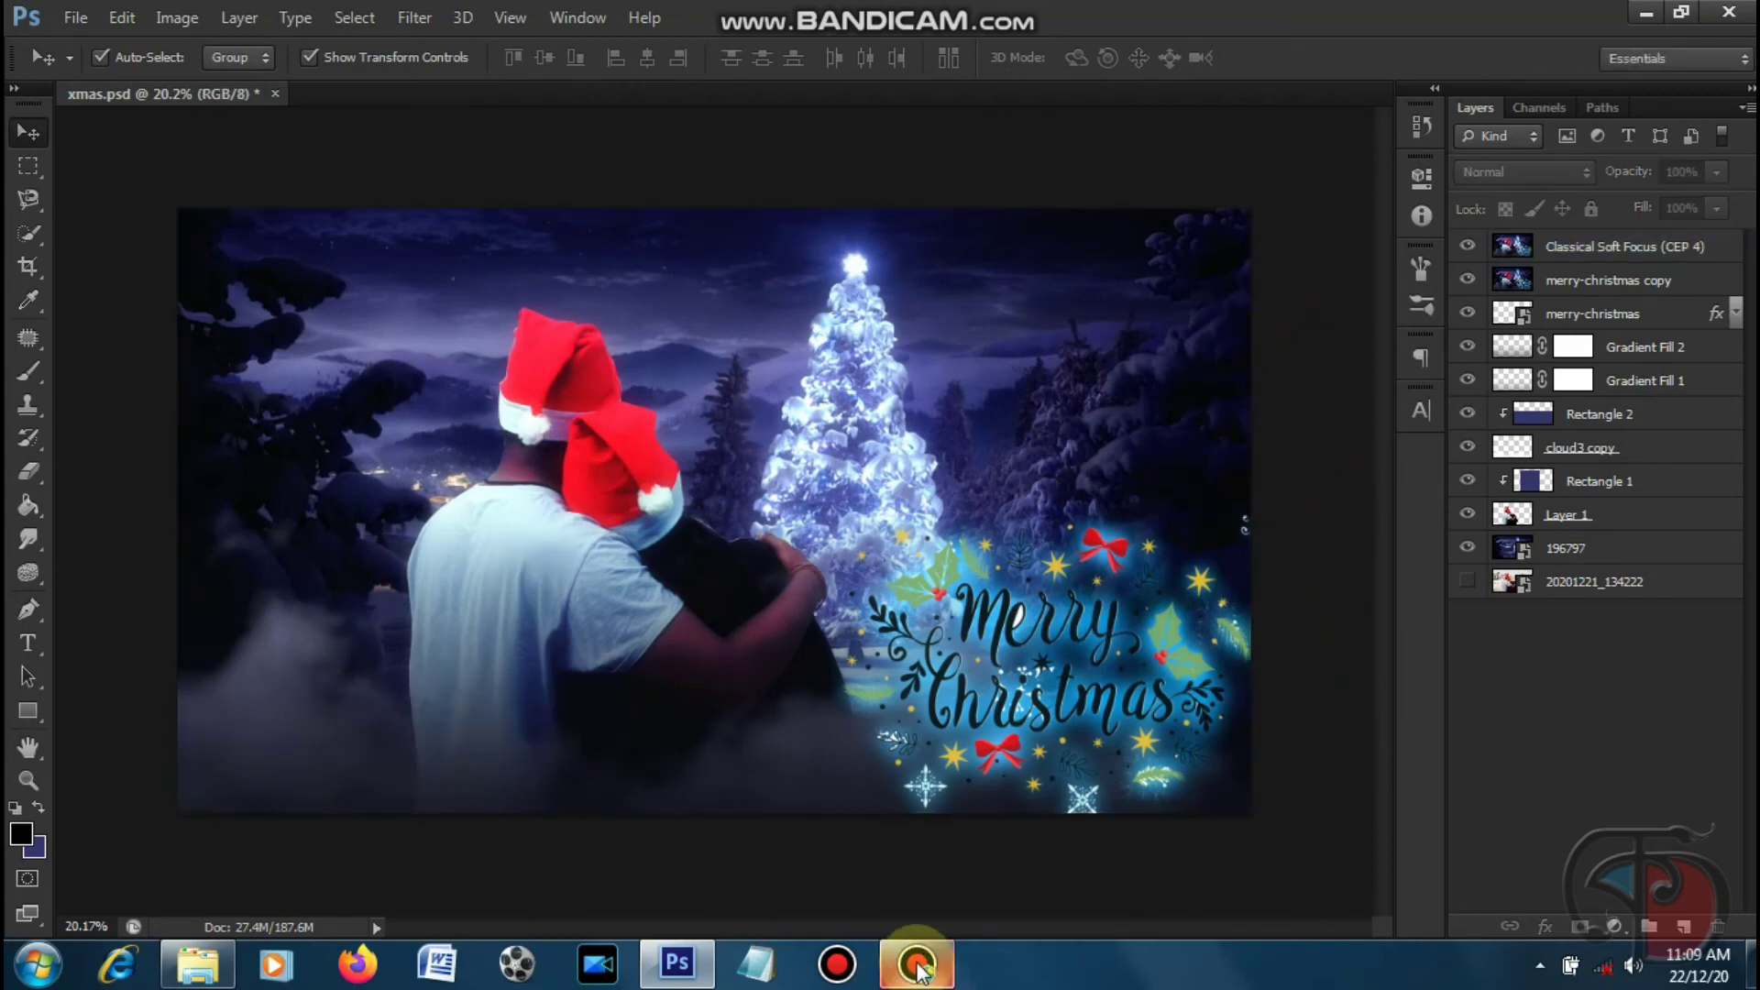
- Save a JPEG copy xmas.jpg with default quality, then locate it in the Xmas folder
key("ctrl+shift+s")
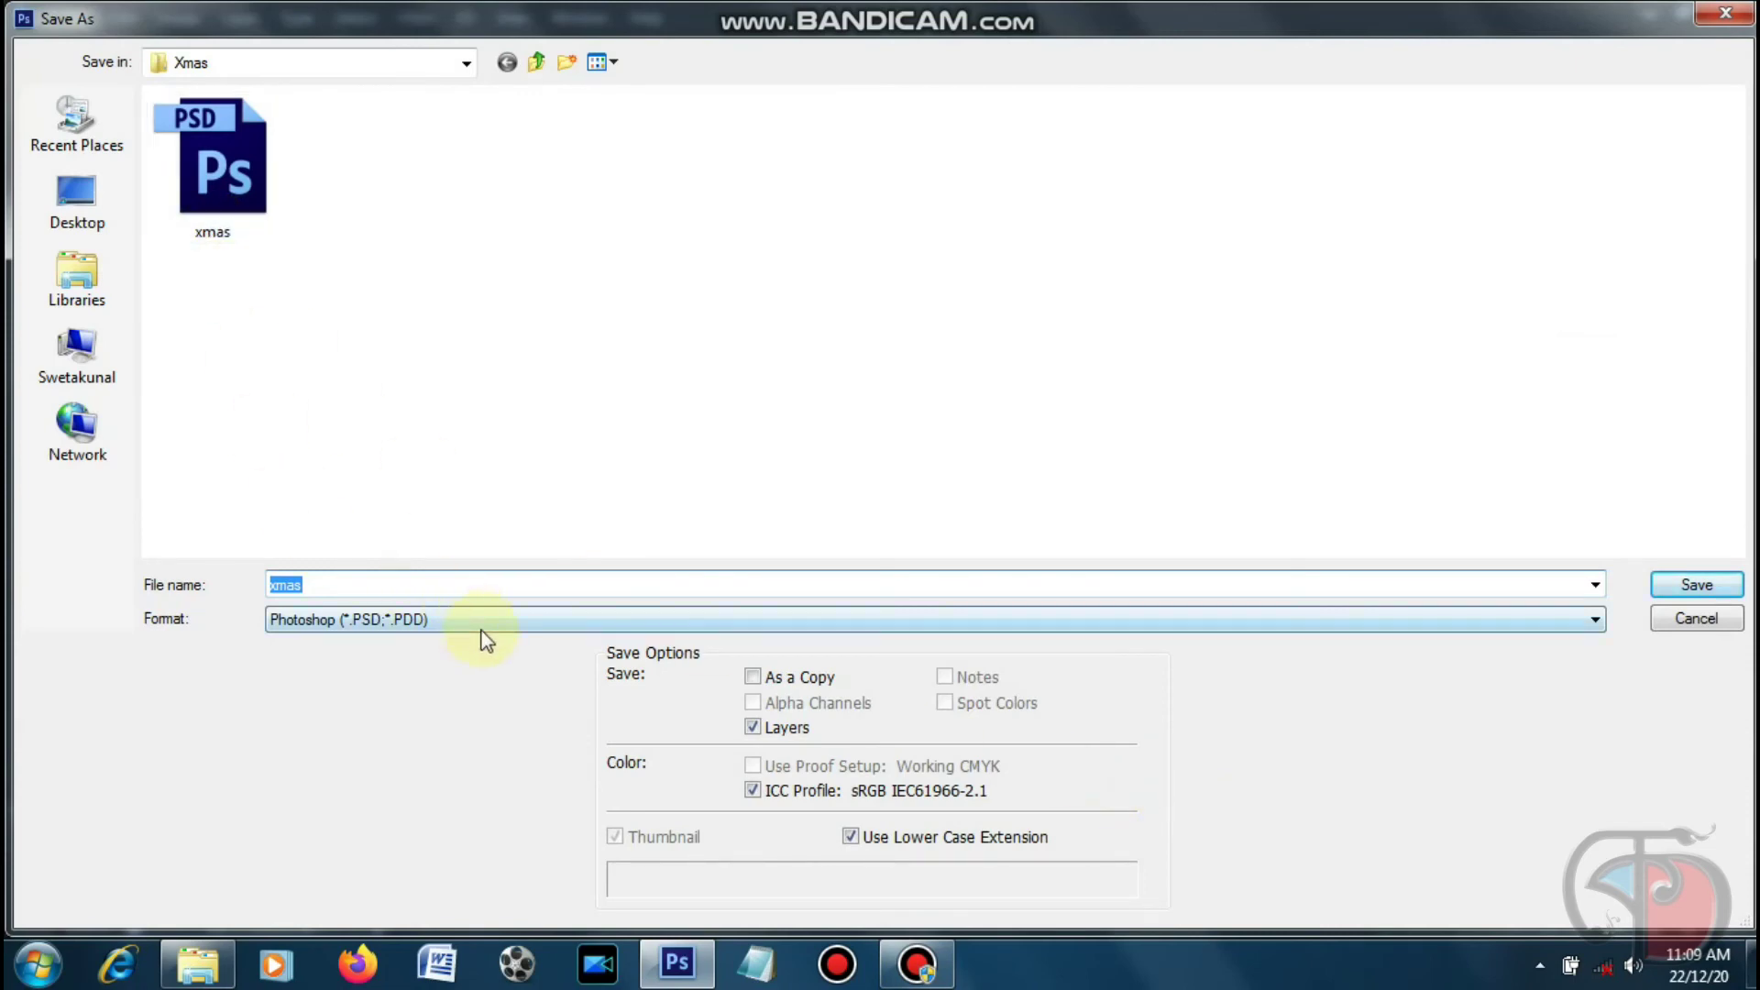
left_click(482, 628)
left_click(526, 398)
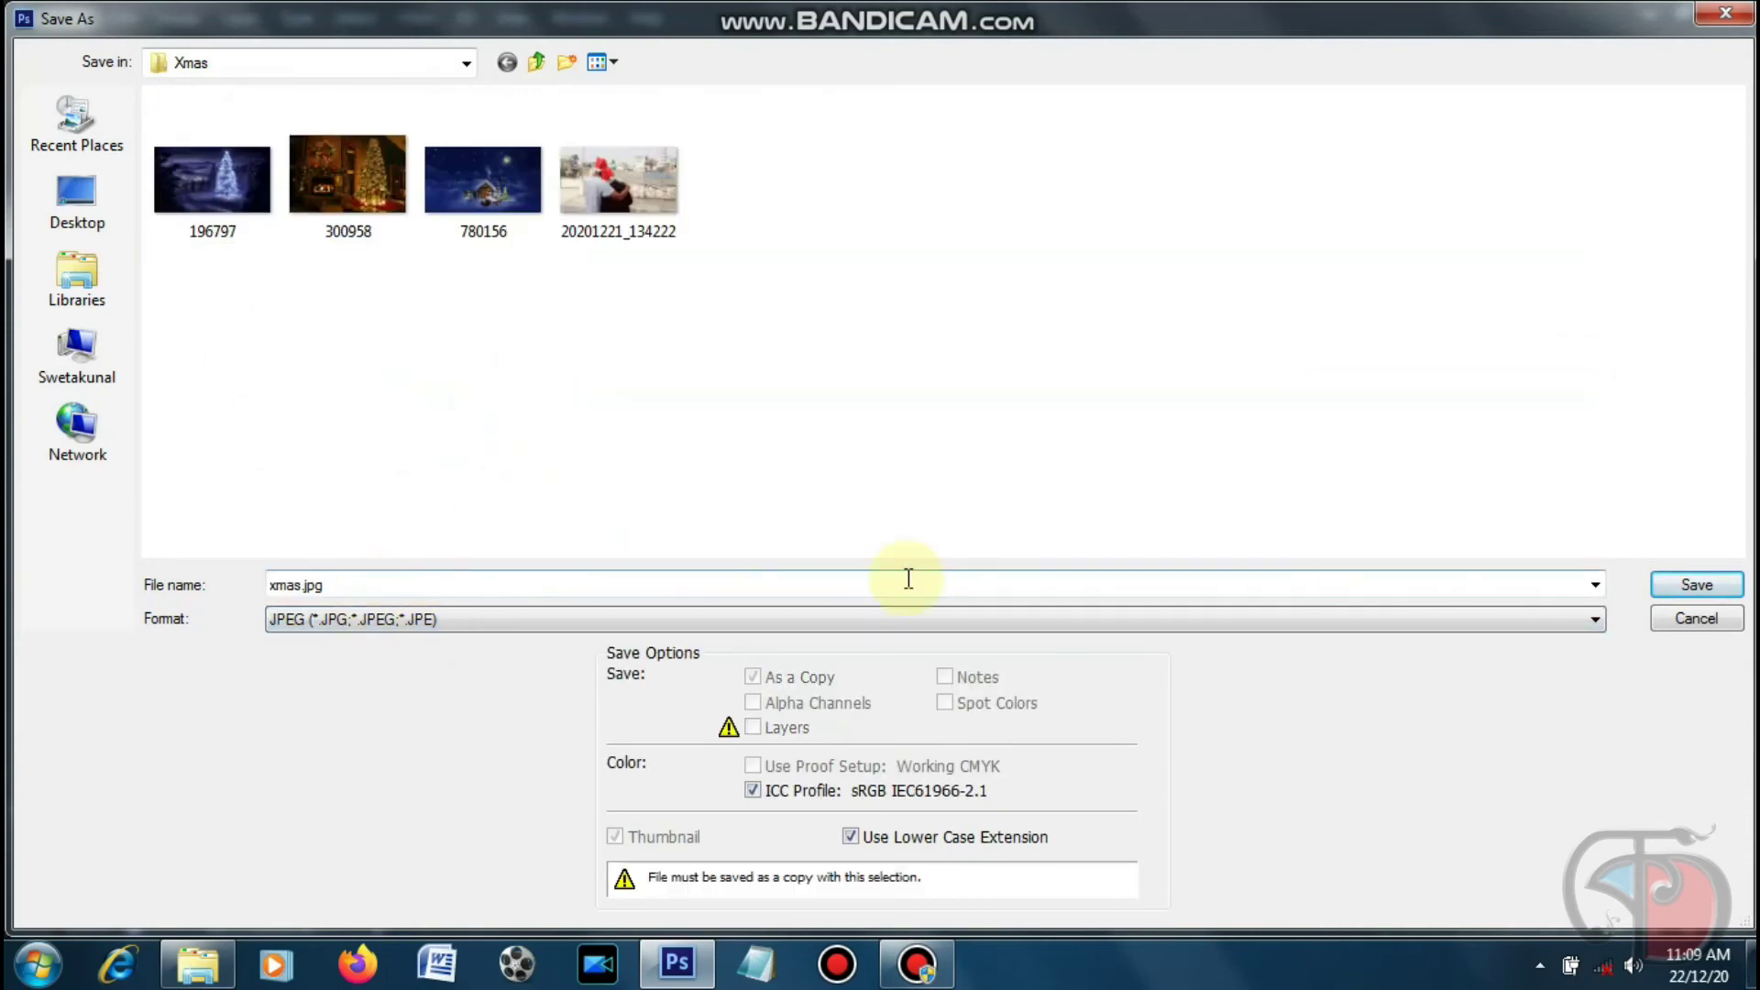
left_click(1697, 587)
left_click(1055, 236)
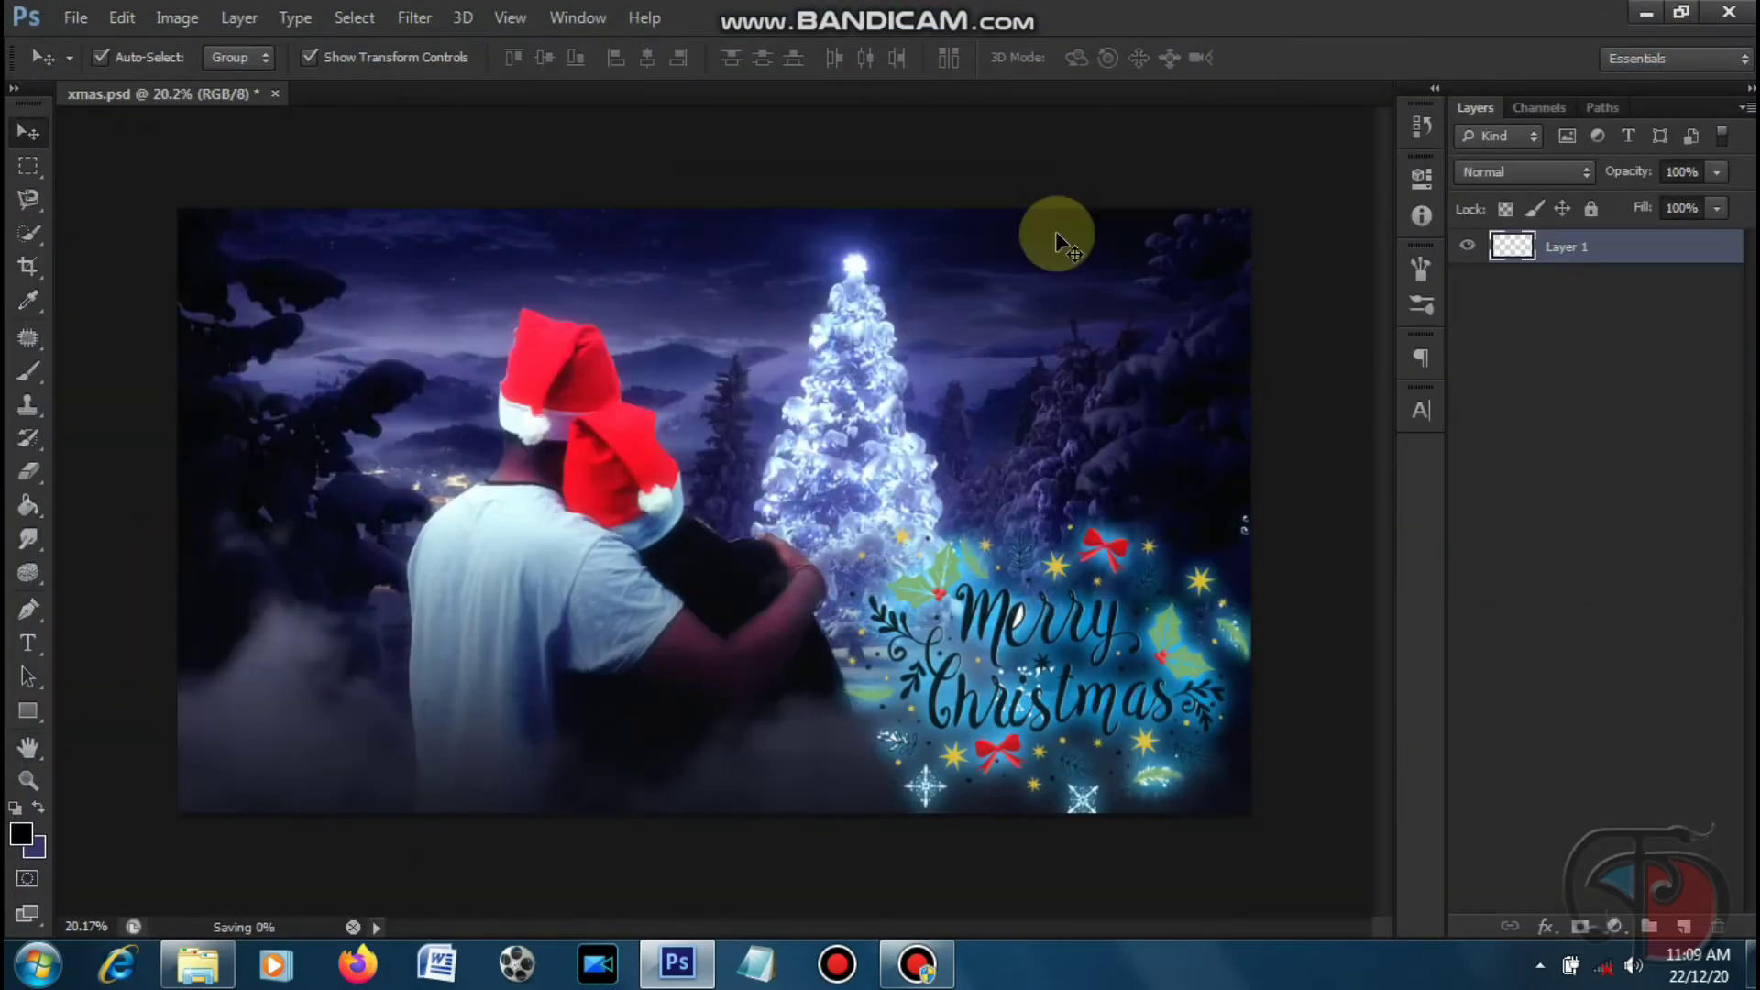
left_click(197, 963)
left_click(995, 312)
- Open xmas.jpg from the Xmas folder in Windows Photo Viewer
double_click(993, 305)
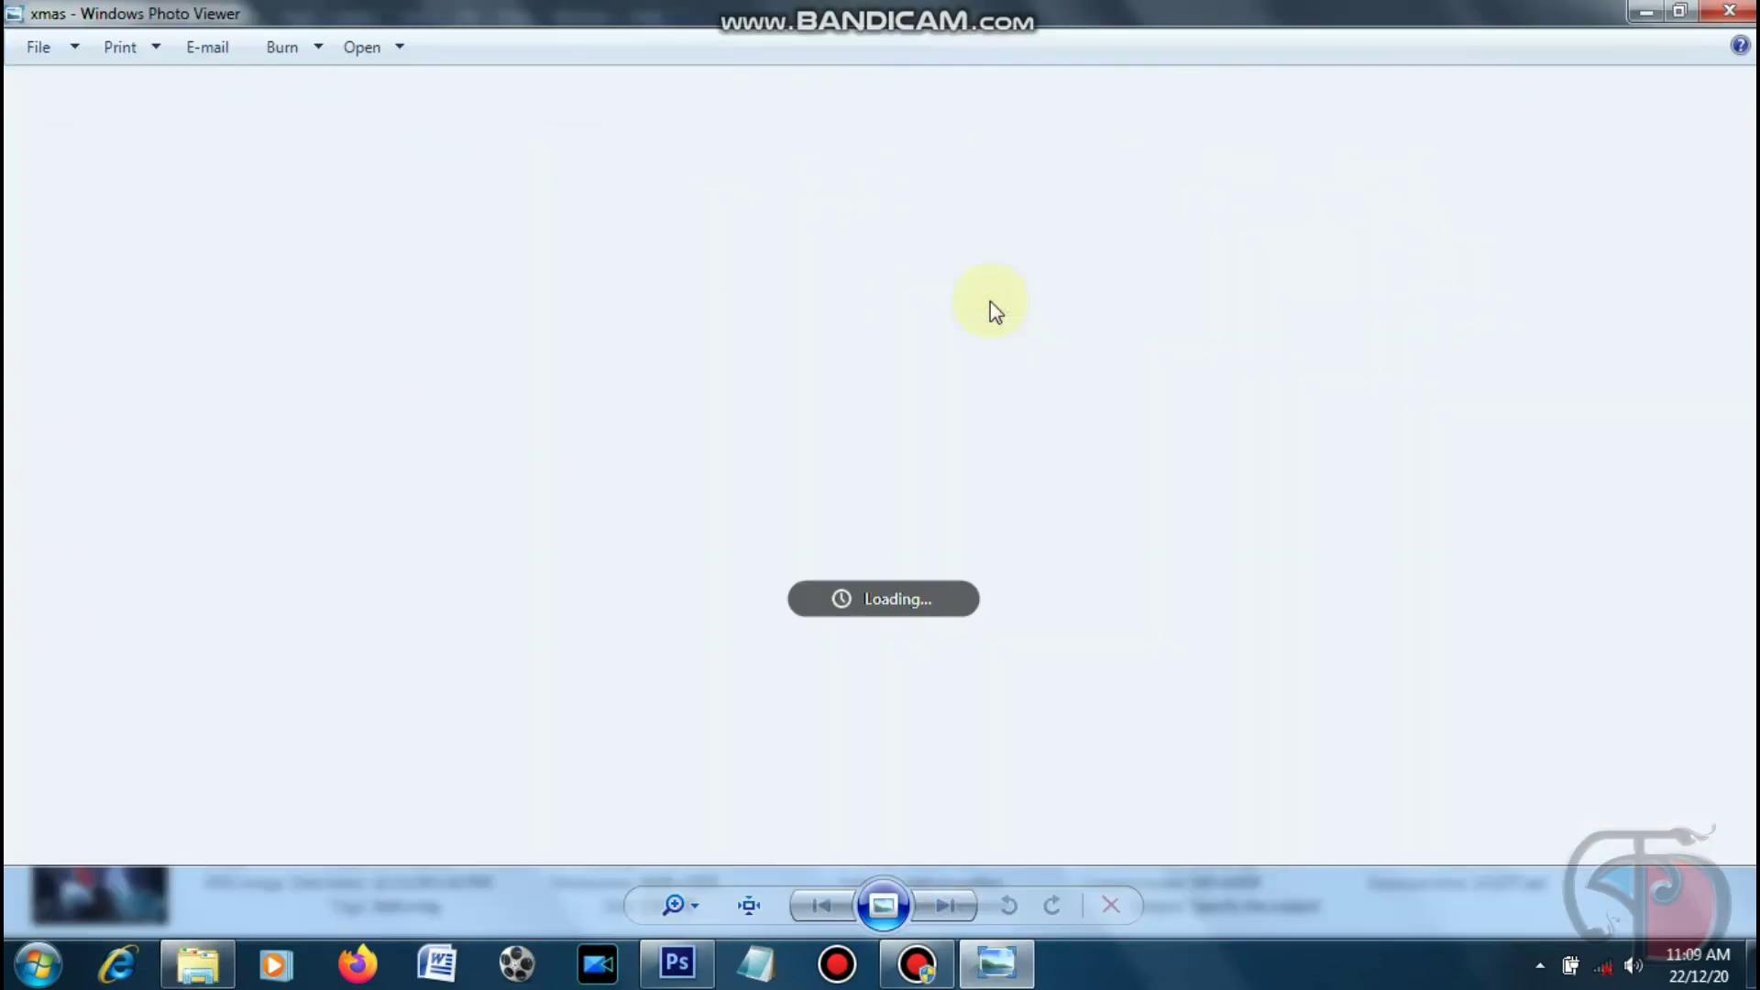